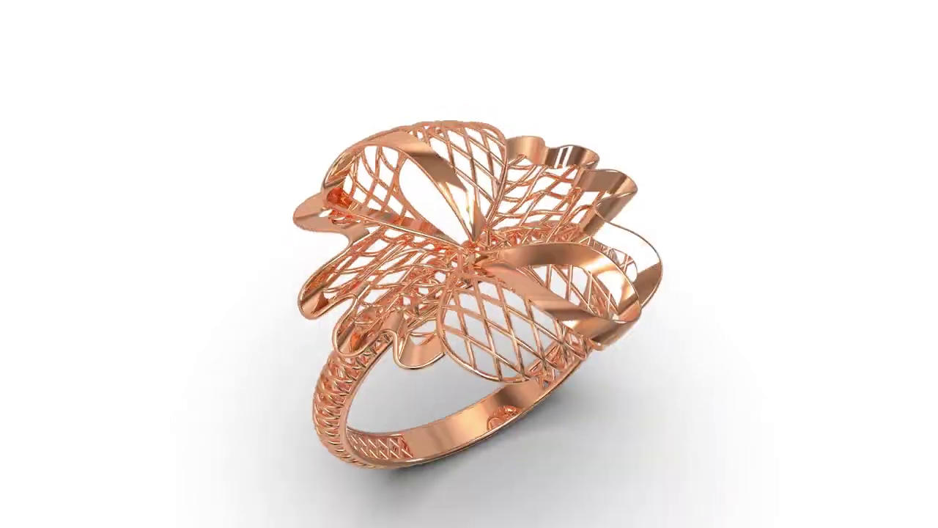
Trace a curve along the right-hand petal's upper wavy edge and curled tip.
scroll(460, 198, "up", 5)
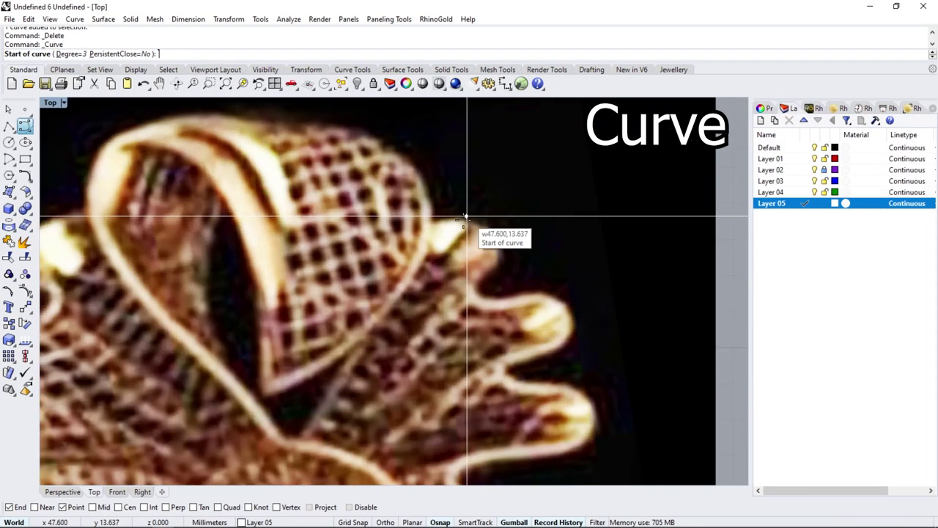
left_click(387, 229)
left_click(441, 219)
left_click(491, 228)
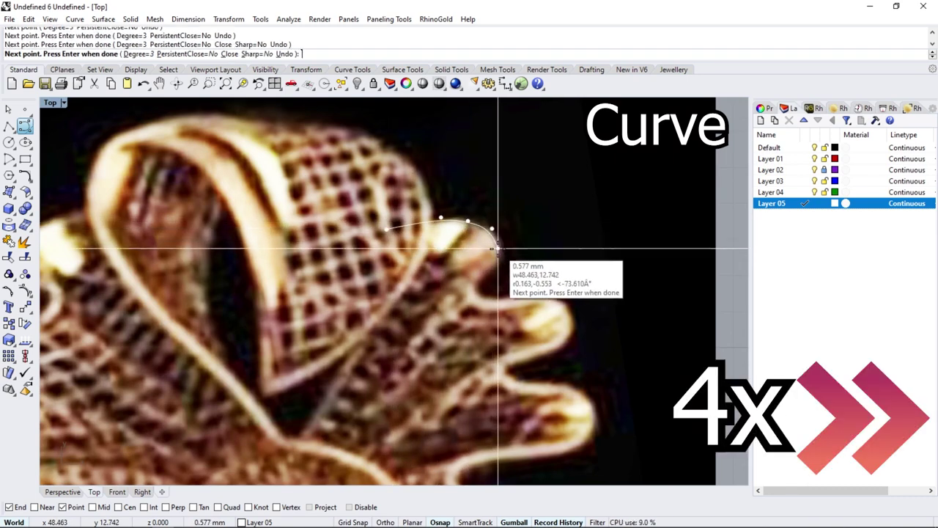
left_click(497, 249)
left_click(475, 287)
left_click(513, 293)
left_click(542, 290)
left_click(570, 315)
left_click(541, 352)
left_click(500, 365)
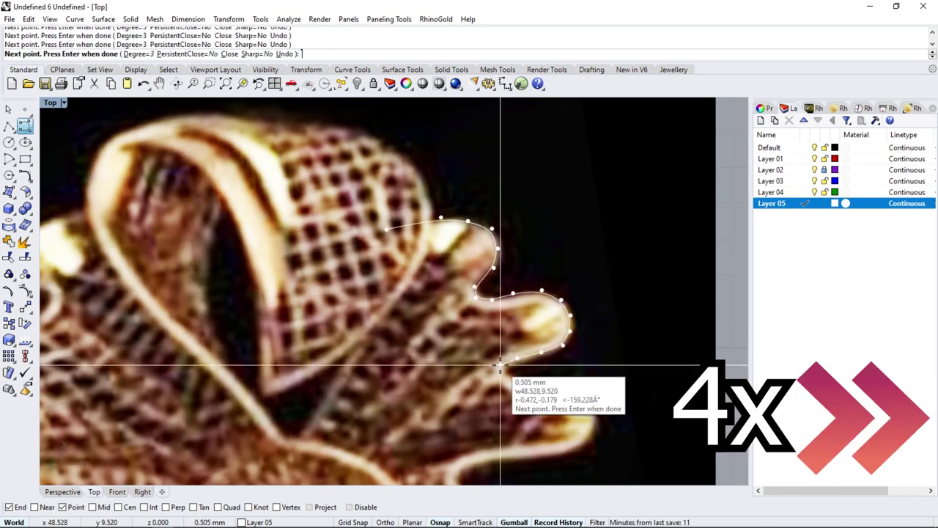
left_click(520, 380)
left_click(586, 396)
Continue the curve along the petal's lower lobes to its base and finish it.
right_click_drag(586, 416, 576, 294)
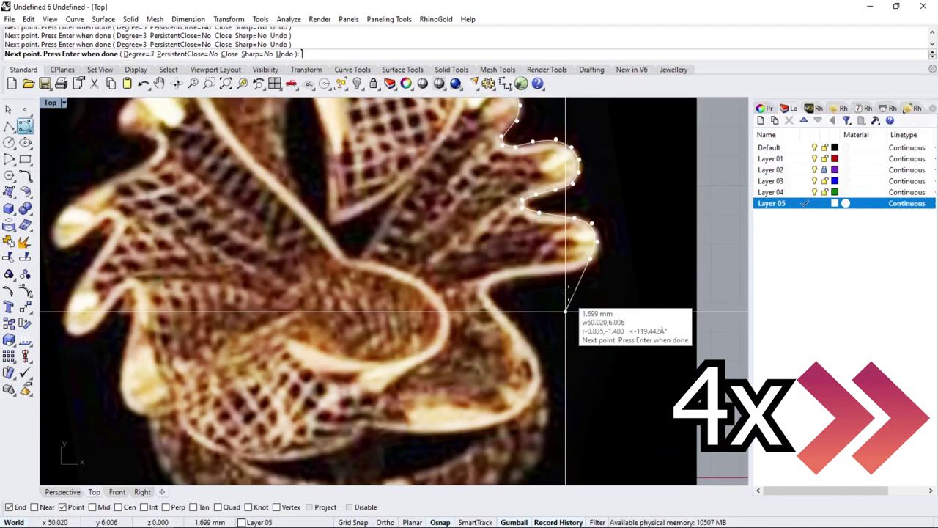
left_click(535, 266)
left_click(492, 297)
left_click(506, 317)
left_click(513, 409)
left_click(398, 440)
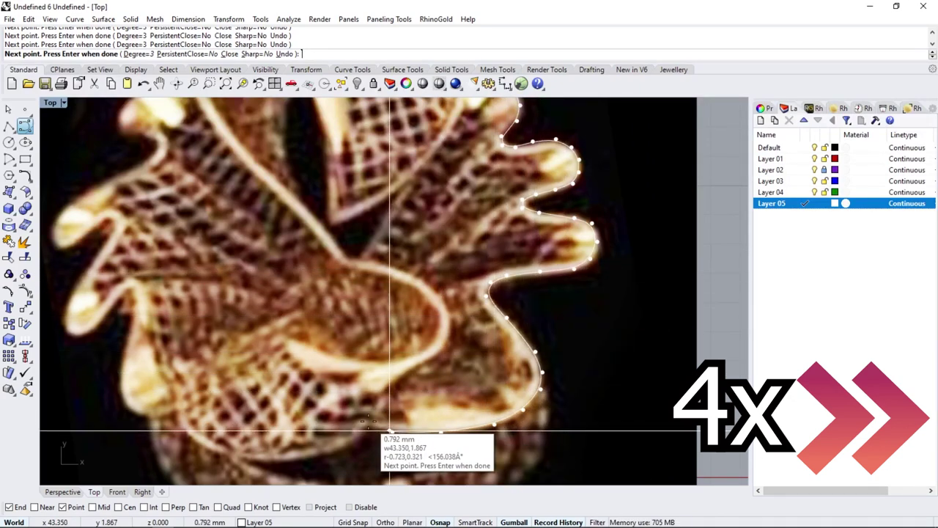
key("Return")
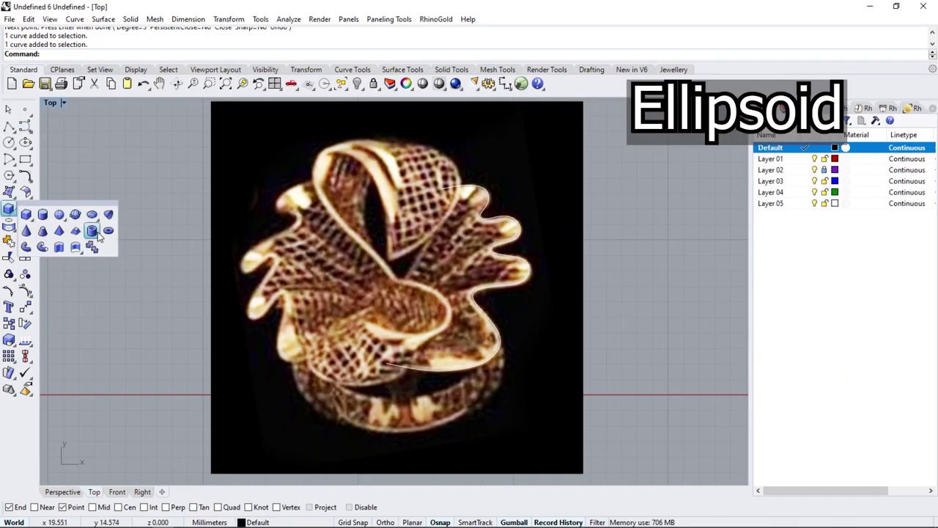
Create an ellipsoid over the petal area, setting its third axis height in Perspective.
left_click(92, 215)
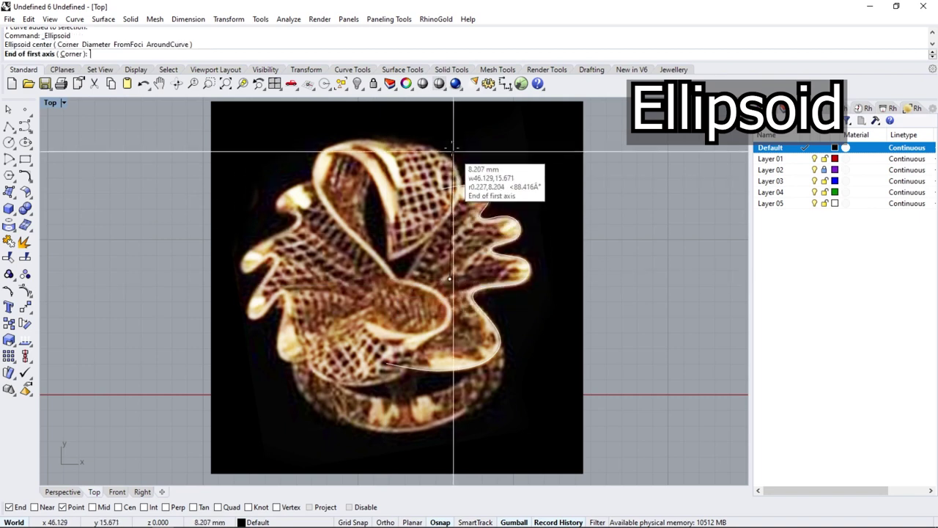
left_click(450, 157)
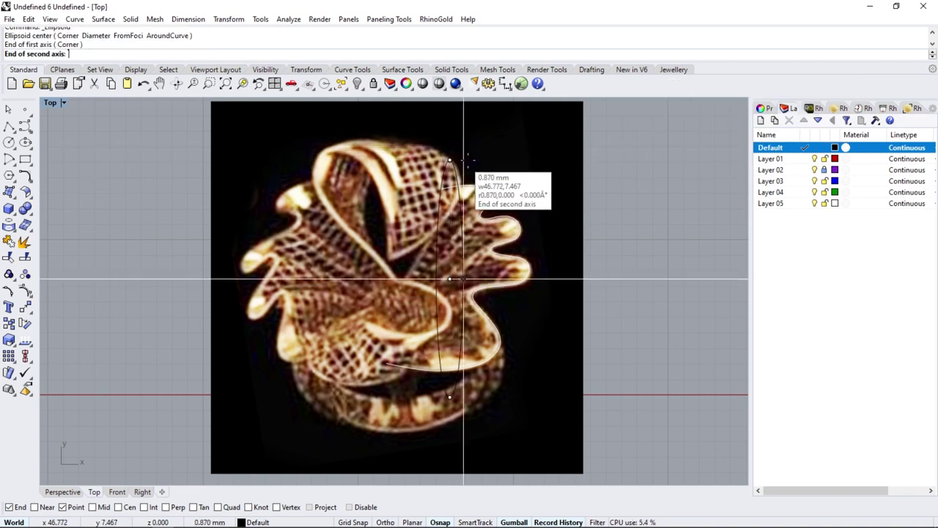
left_click(545, 278)
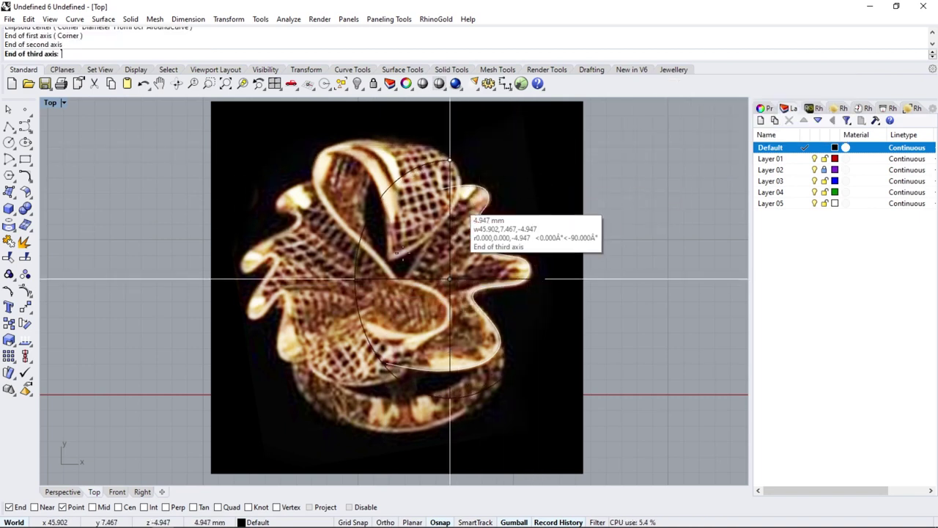
left_click(63, 492)
right_click_drag(480, 285, 432, 160)
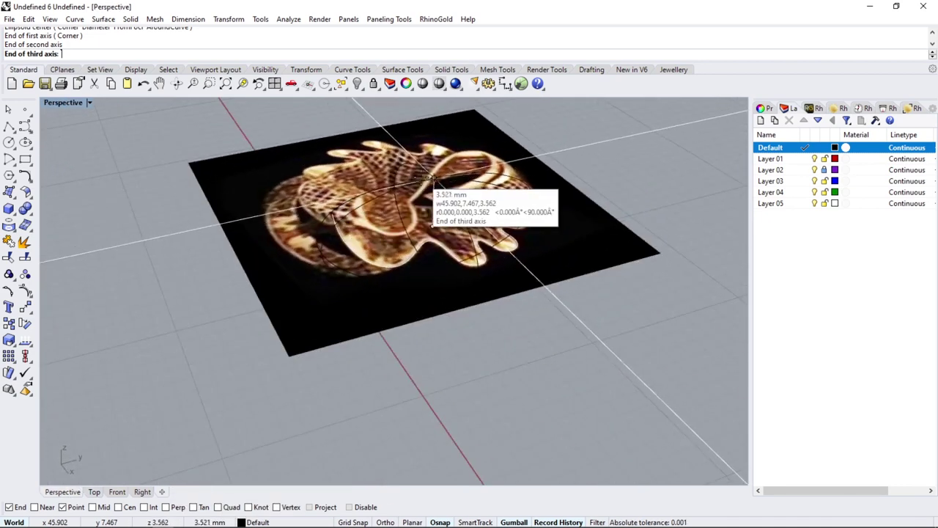
left_click(543, 161)
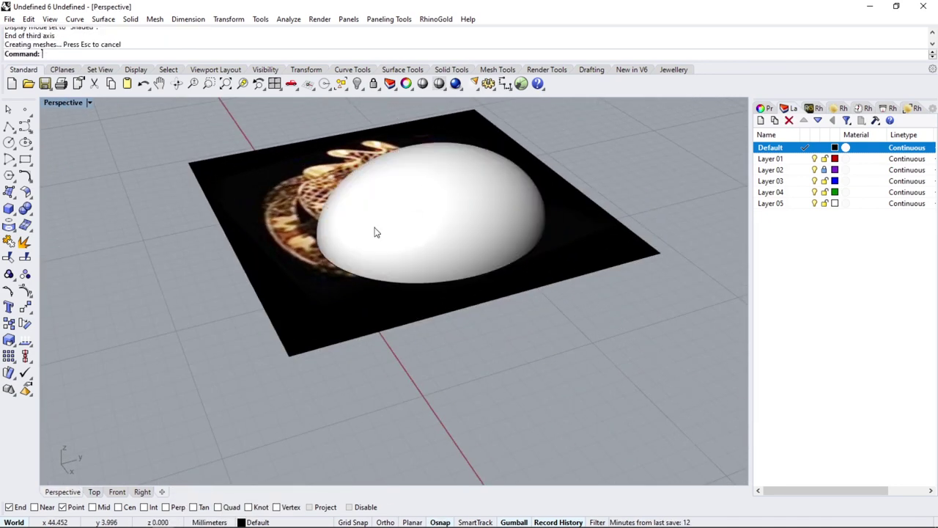
Inspect the ellipsoid from above and set the Perspective view to wireframe display.
mouse_move(376, 230)
right_mouse_down()
mouse_move(433, 224)
mouse_move(535, 293)
mouse_move(456, 251)
right_mouse_up()
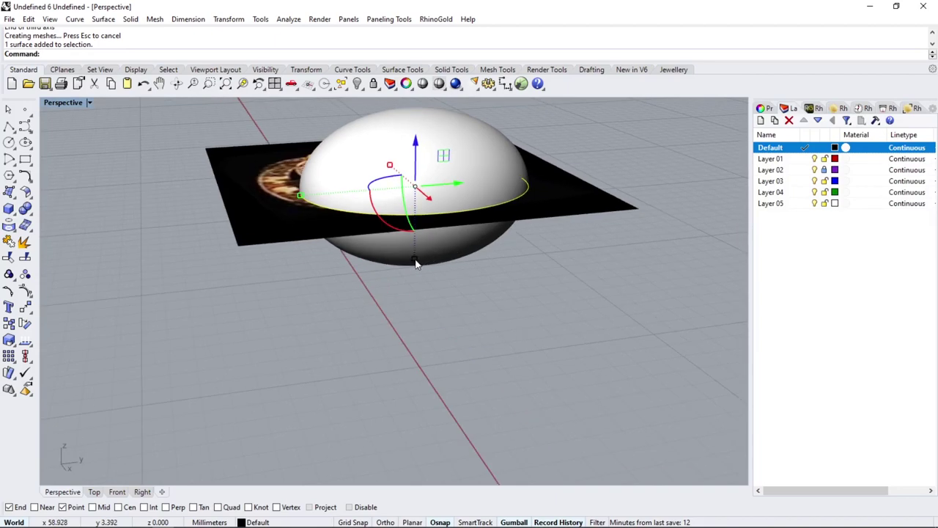
left_click_drag(417, 266, 415, 237)
right_click_drag(415, 237, 90, 105)
left_click(89, 103)
left_click(103, 131)
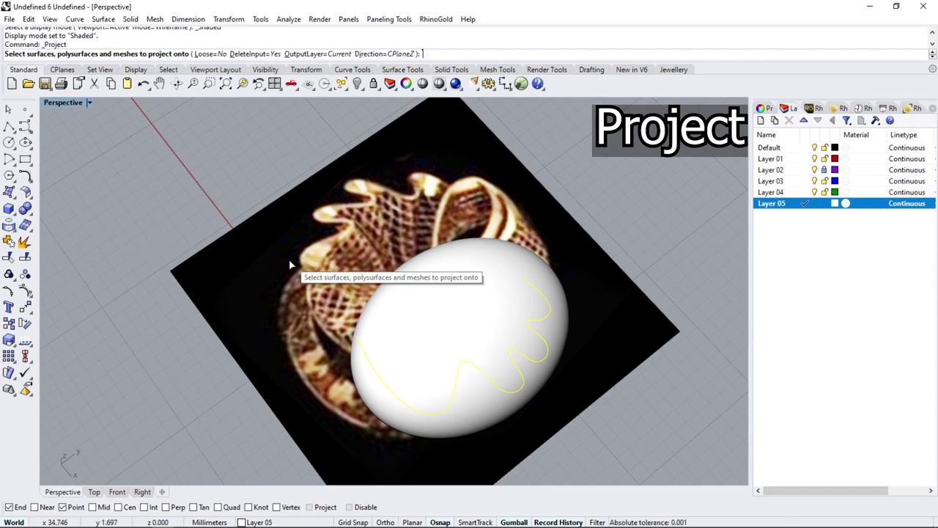
Project the petal outline onto the ellipsoid.
left_click(477, 344)
key("Return")
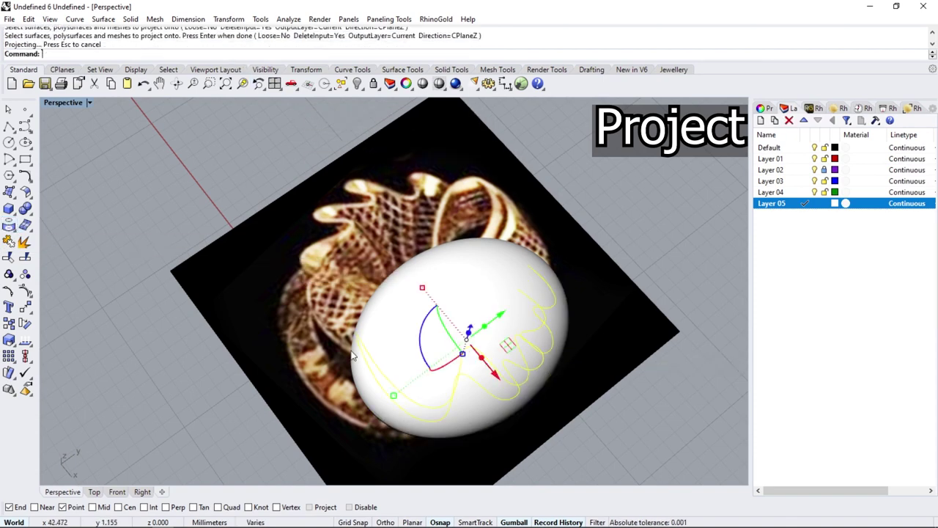
right_click_drag(352, 356, 352, 277)
scroll(423, 253, "up", 2)
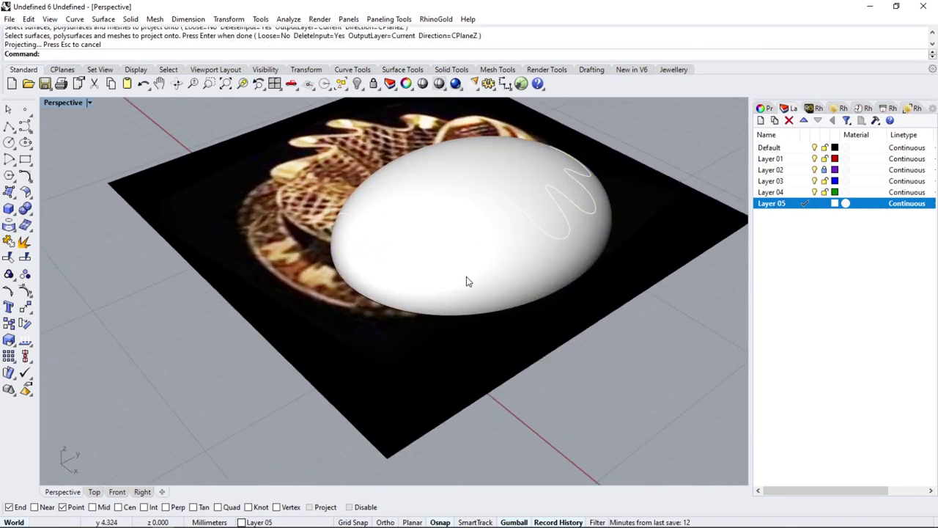
Delete the ellipsoid and the leftover flat curve.
key("Delete")
right_click_drag(471, 277, 638, 185)
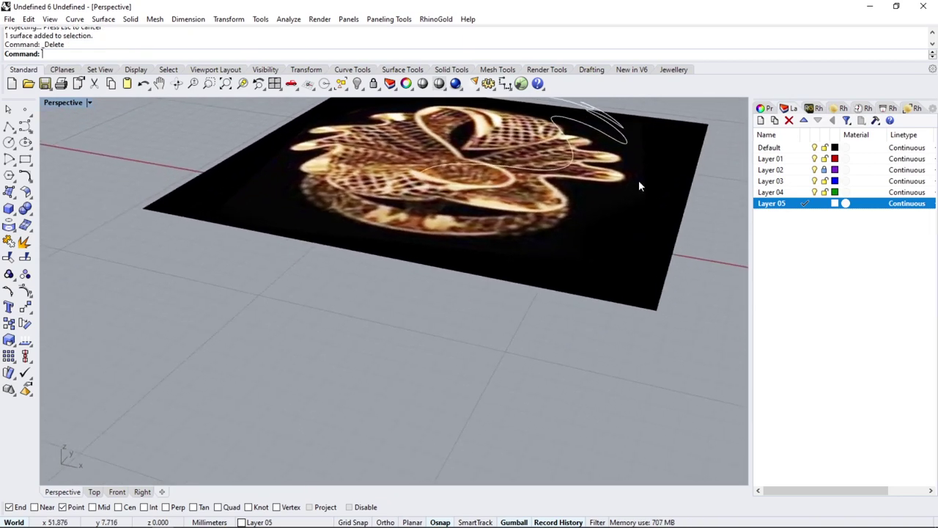
key("Delete")
mouse_move(535, 267)
right_mouse_down()
mouse_move(609, 191)
mouse_move(529, 185)
mouse_move(440, 272)
right_mouse_up()
scroll(441, 271, "down", 3)
Run Project again, picking the target surface, and review the 3D outline.
type("Project")
key("Return")
scroll(368, 214, "up", 3)
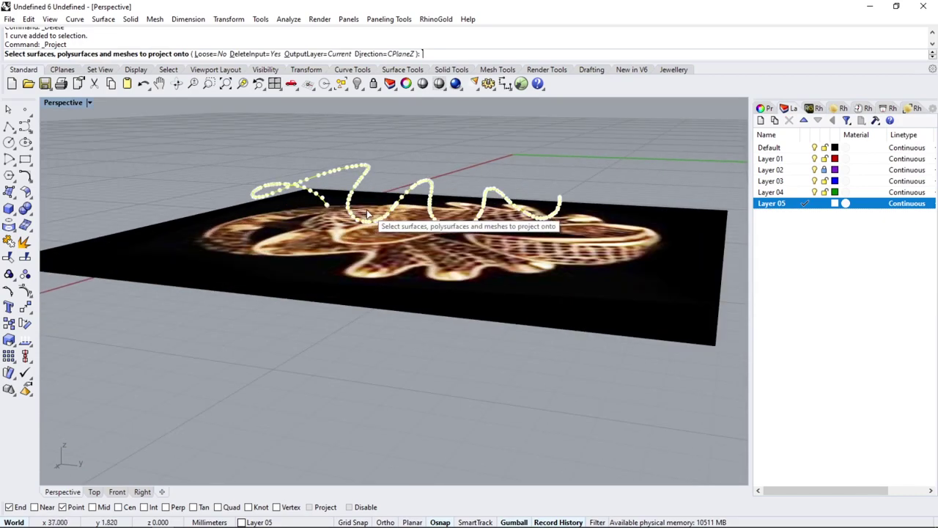
left_click(368, 213)
mouse_move(398, 242)
right_mouse_down()
mouse_move(440, 227)
mouse_move(595, 294)
mouse_move(620, 391)
mouse_move(505, 329)
right_mouse_up()
Rebuild the projected petal curve to 30 control points at degree 3.
scroll(504, 329, "up", 5)
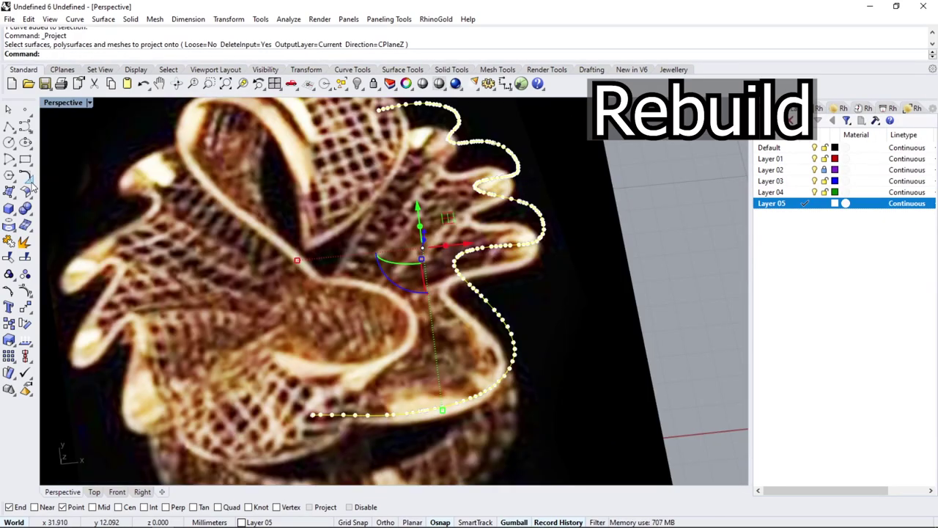
left_click(27, 179)
left_click(158, 197)
right_click_drag(307, 278, 349, 220)
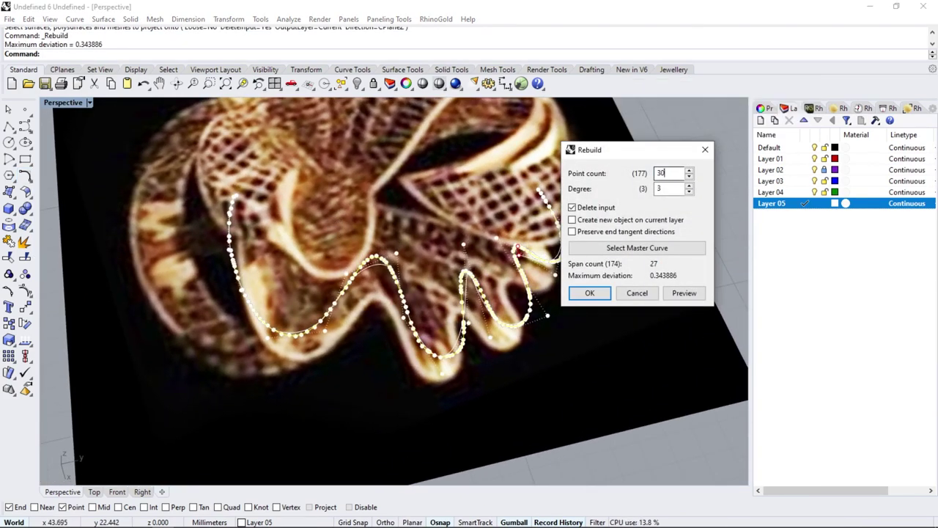
key("Return")
right_click_drag(437, 302, 393, 414)
left_click(95, 492)
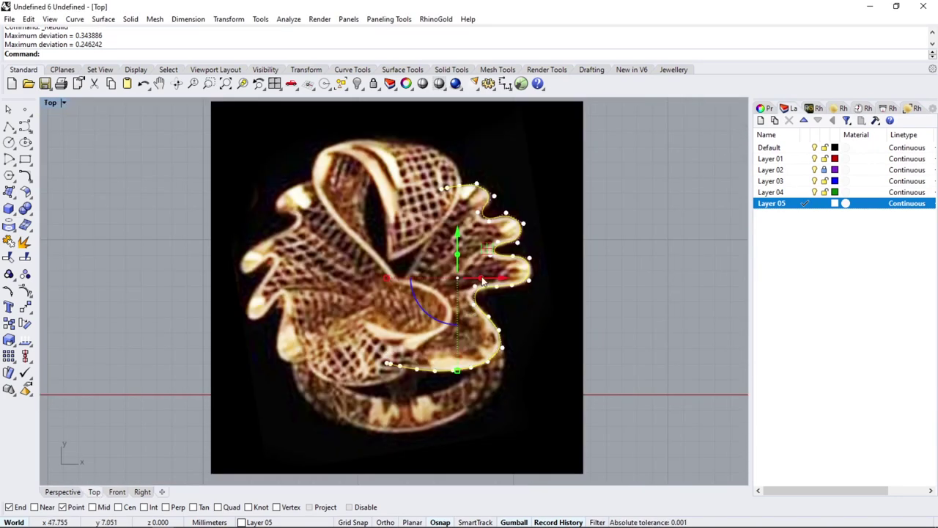
scroll(508, 247, "up", 3)
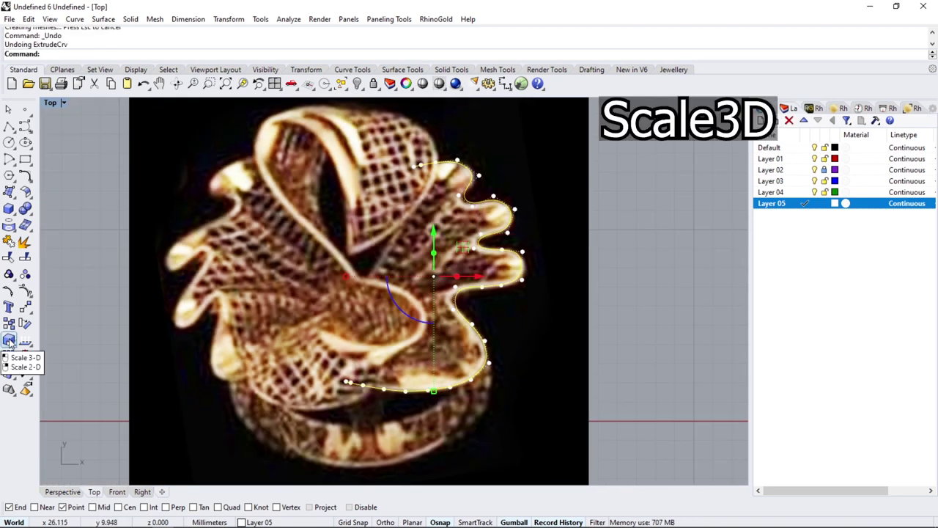
Scale down a copy of the petal outline and move it near the ring centre.
left_click(9, 341)
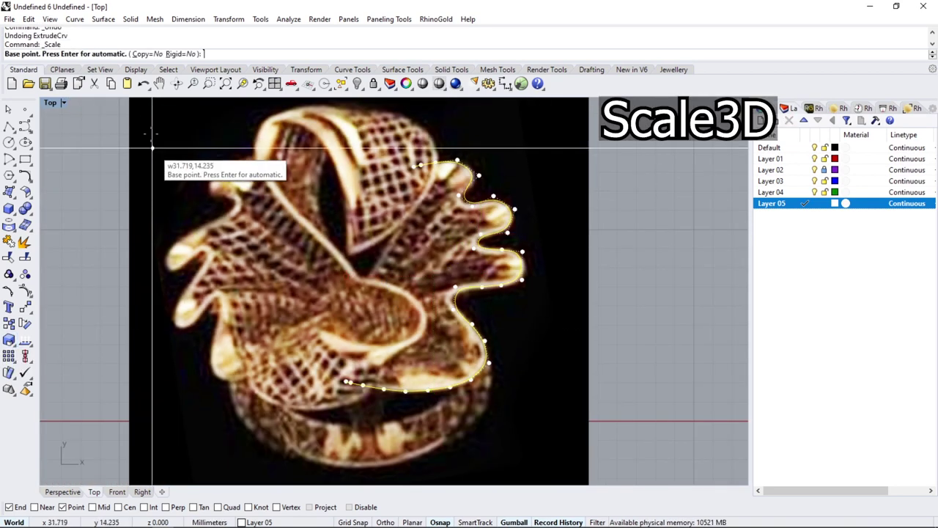
left_click(158, 54)
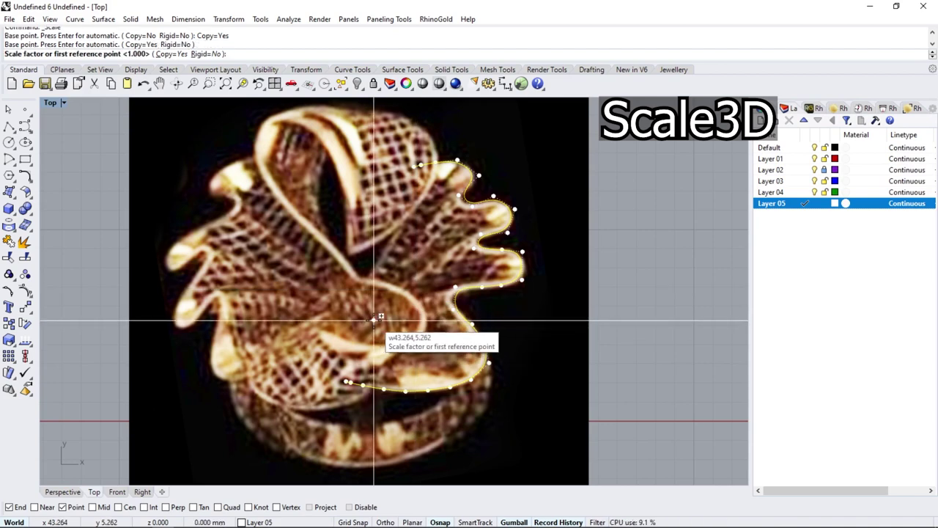
left_click(552, 319)
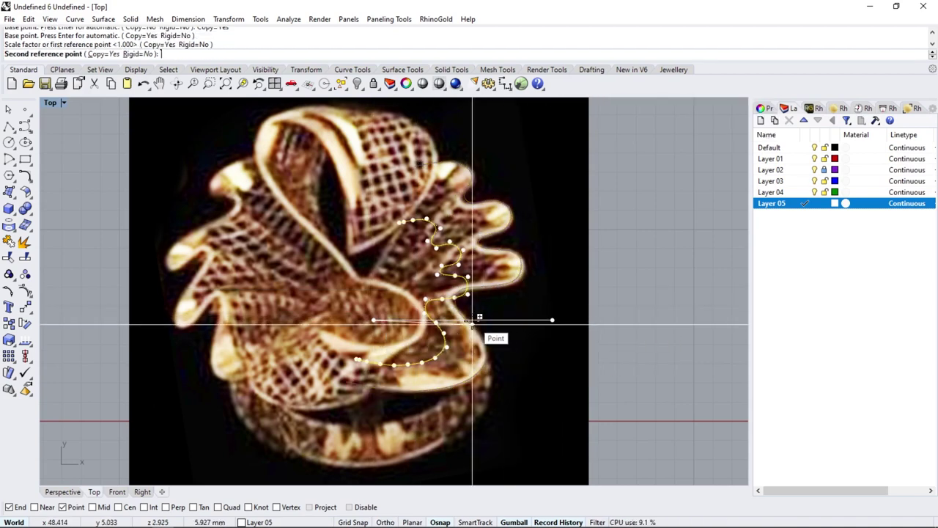
left_click(436, 320)
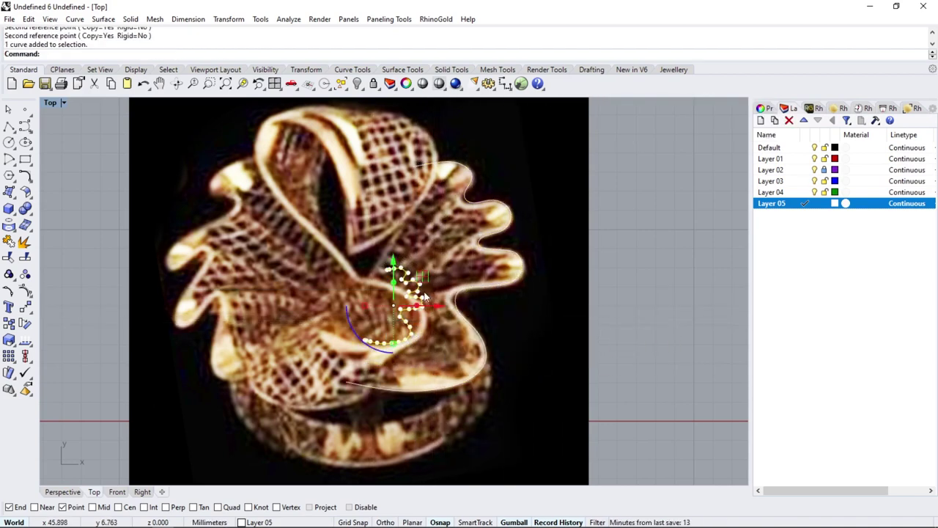
left_click_drag(428, 310, 365, 302)
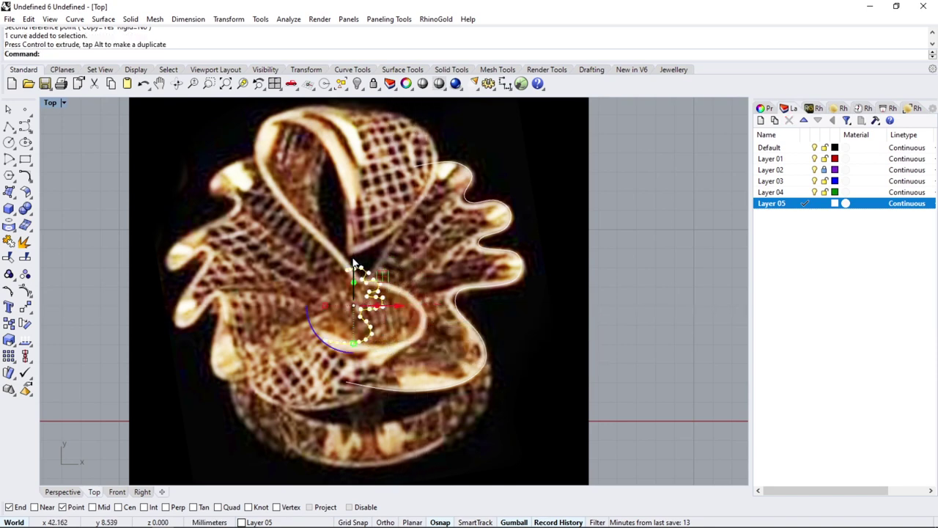
left_click_drag(354, 264, 355, 290)
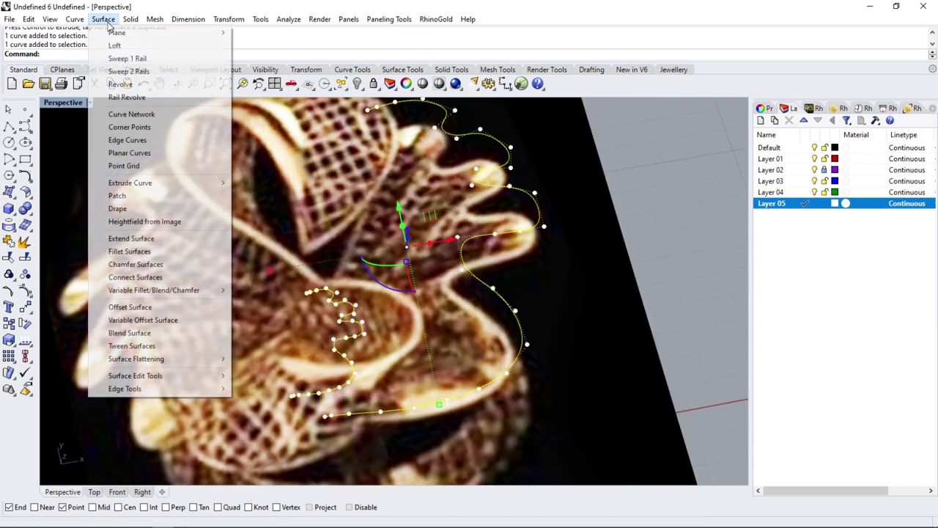
Loft a surface between the large and small petal outlines.
left_click(116, 46)
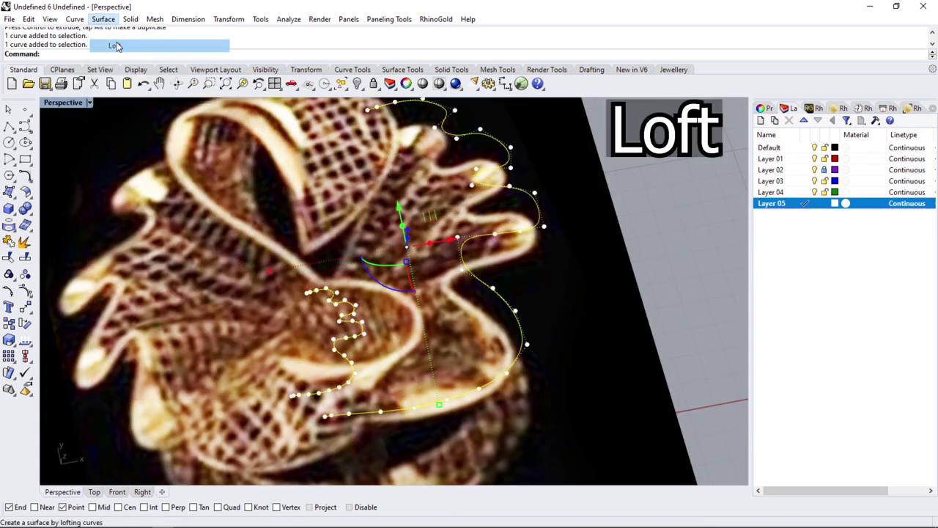
key("Return")
mouse_move(225, 222)
right_mouse_down()
mouse_move(376, 119)
mouse_move(121, 479)
right_mouse_up()
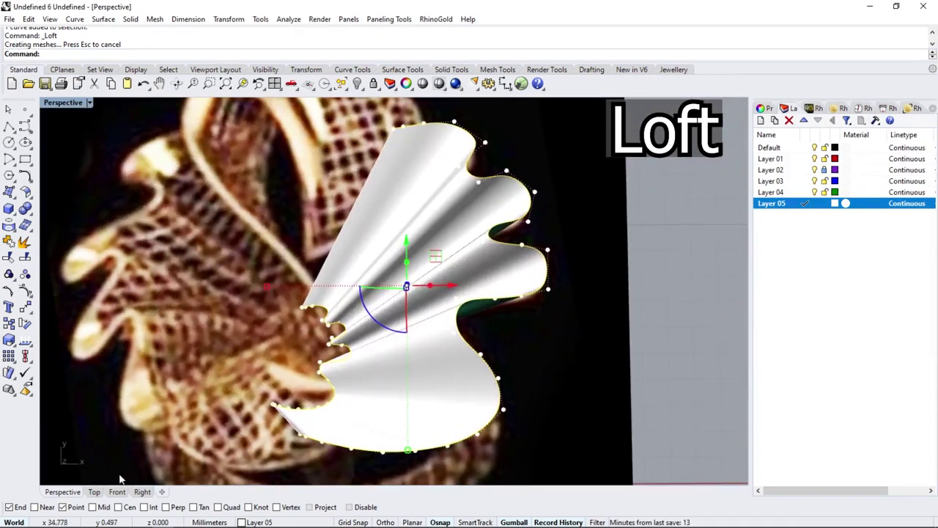
Set the Top viewport to wireframe display.
left_click(94, 492)
left_click(50, 102)
left_click(73, 132)
Trace a teardrop loop around the right bow petal and begin rebuilding it to 9 points, degree 3.
scroll(381, 332, "up", 1)
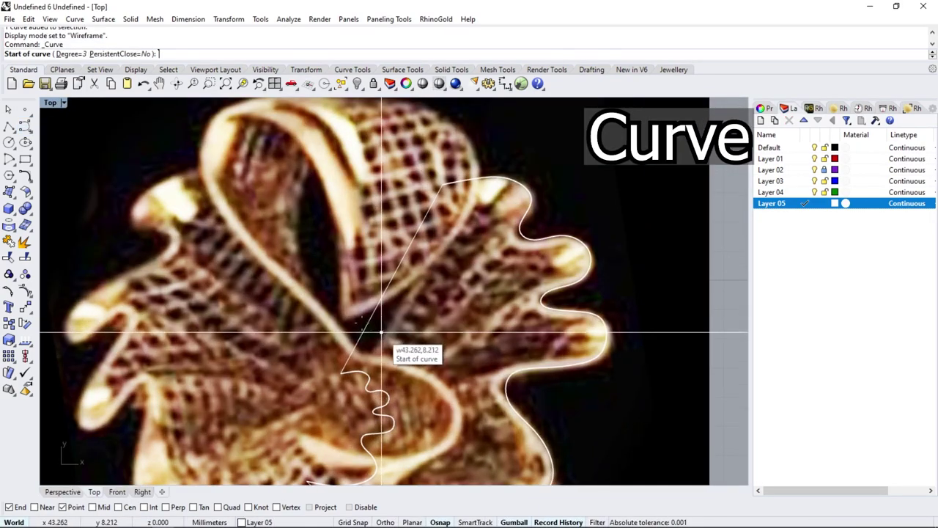
left_click(396, 297)
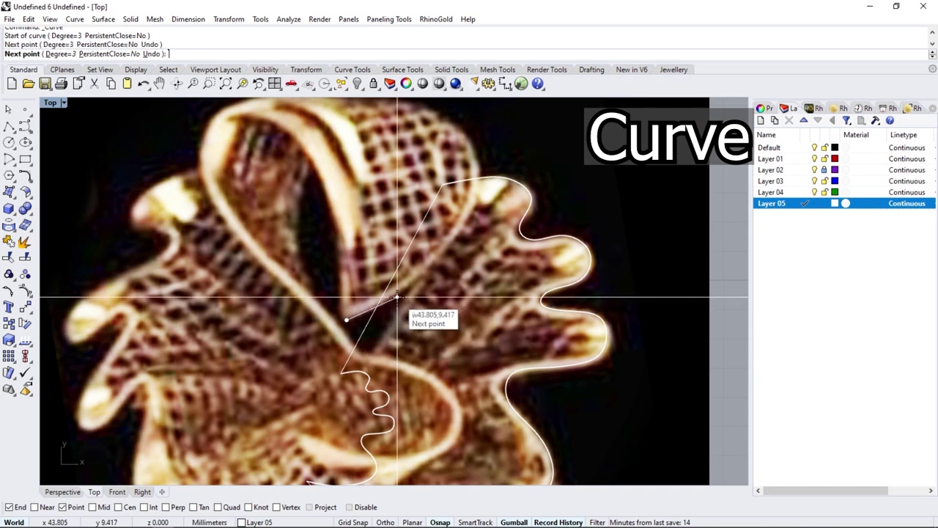
left_click(455, 234)
left_click(482, 189)
left_click(472, 142)
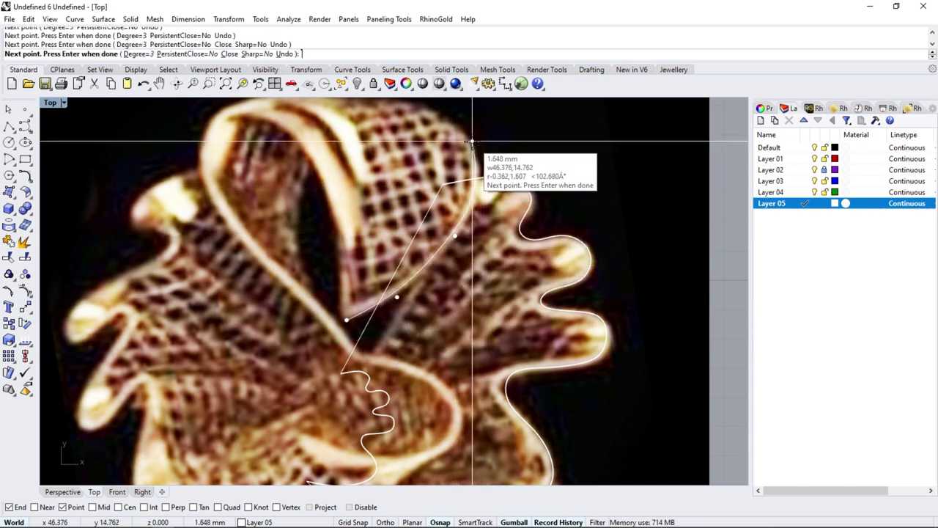
right_click_drag(454, 122, 445, 179)
left_click(468, 197)
left_click(434, 168)
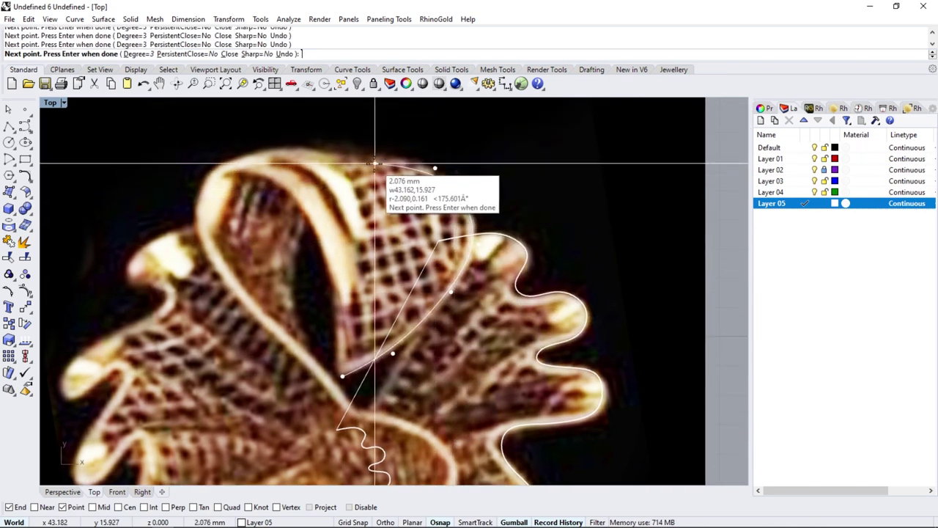
left_click(372, 158)
left_click(298, 220)
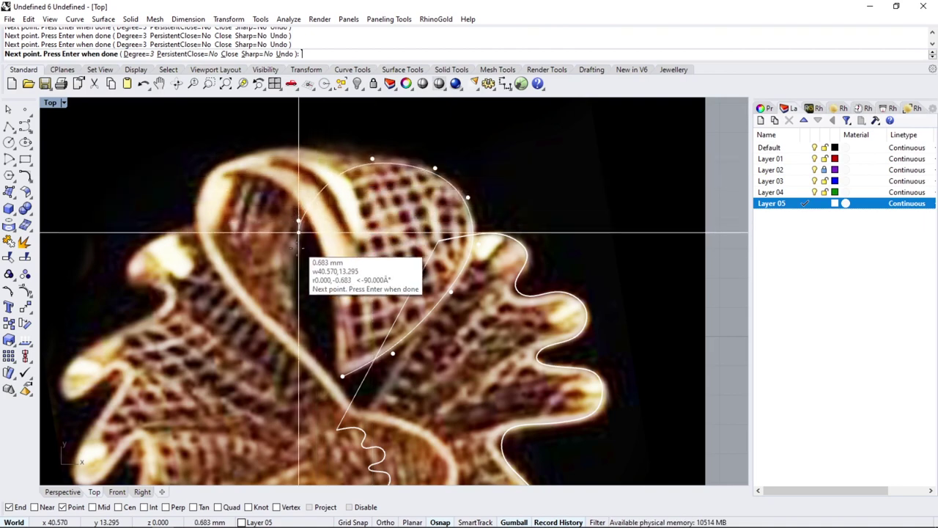
left_click(293, 278)
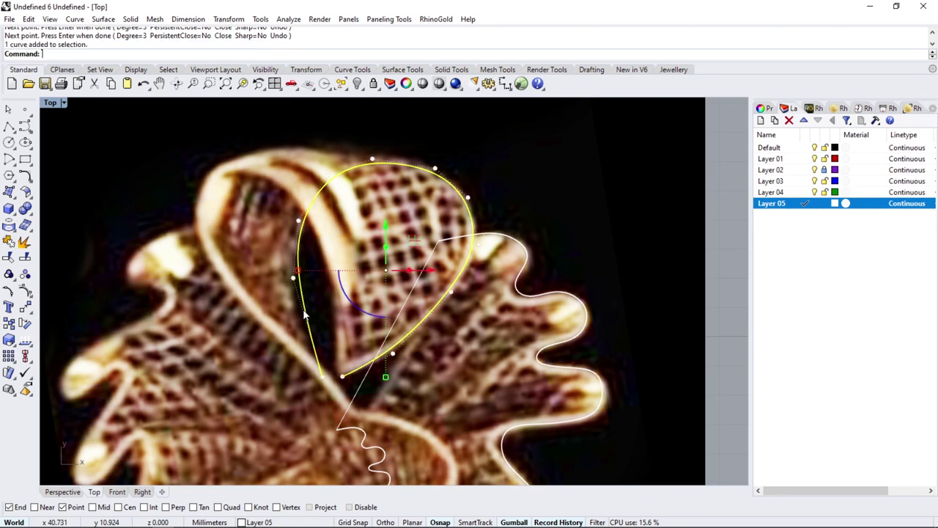
left_click(25, 175)
left_click(174, 199)
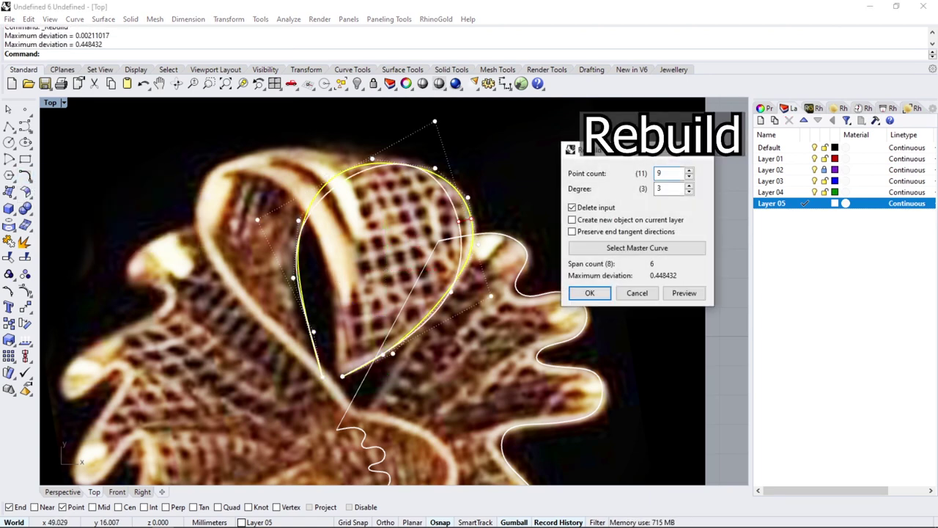
Apply the right loop's 9-point rebuild and trace a matching loop around the left petal.
key("Return")
left_click(25, 126)
left_click(337, 333)
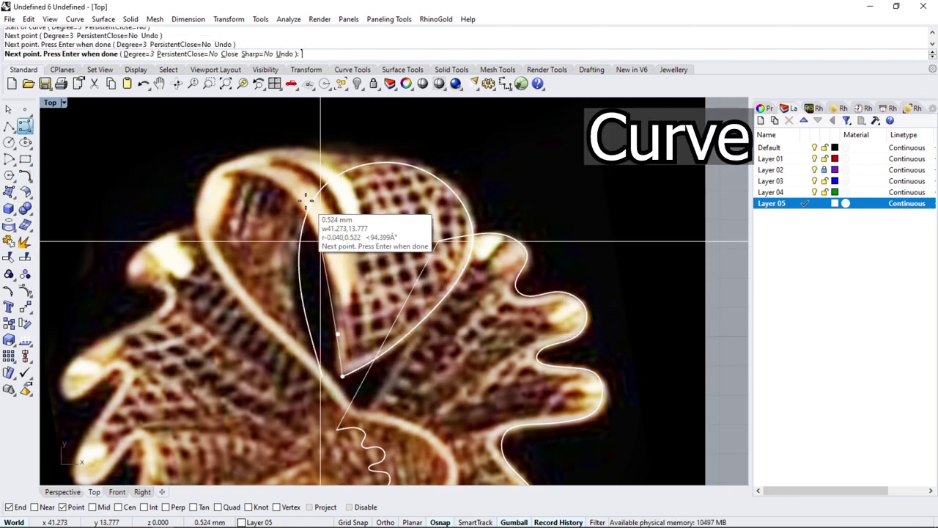
left_click(320, 241)
left_click(255, 171)
left_click(225, 167)
left_click(201, 176)
left_click(193, 212)
left_click(220, 277)
left_click(295, 348)
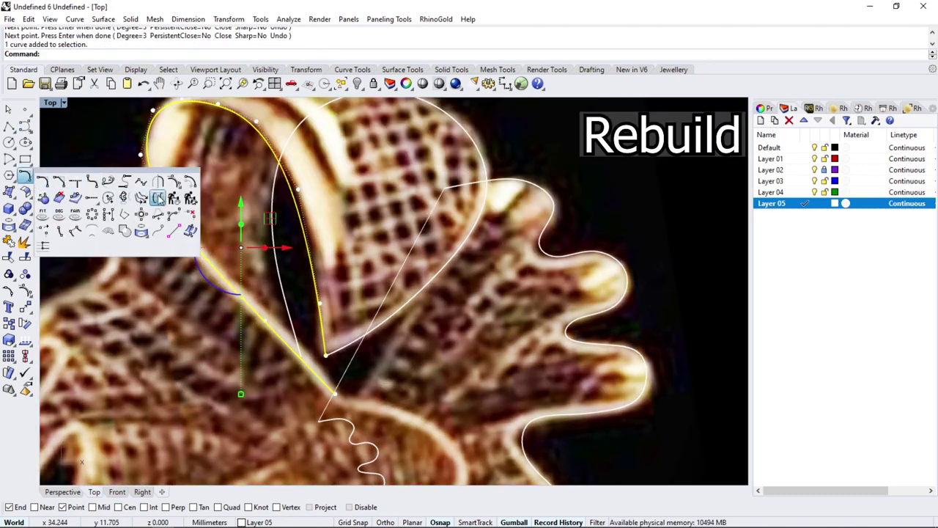
Rebuild the left loop curve to 9 points at degree 3, redoing it once.
left_click(157, 198)
key("Return")
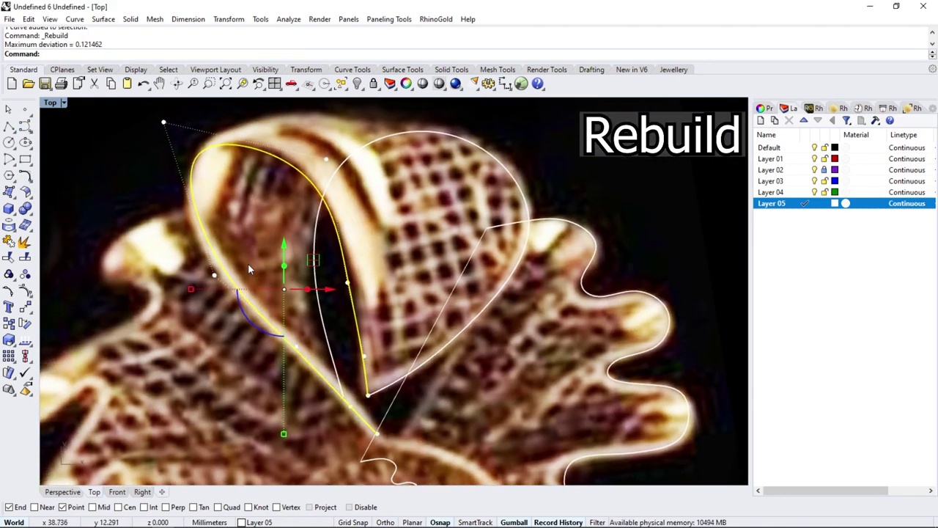
key("ctrl+z")
key("Return")
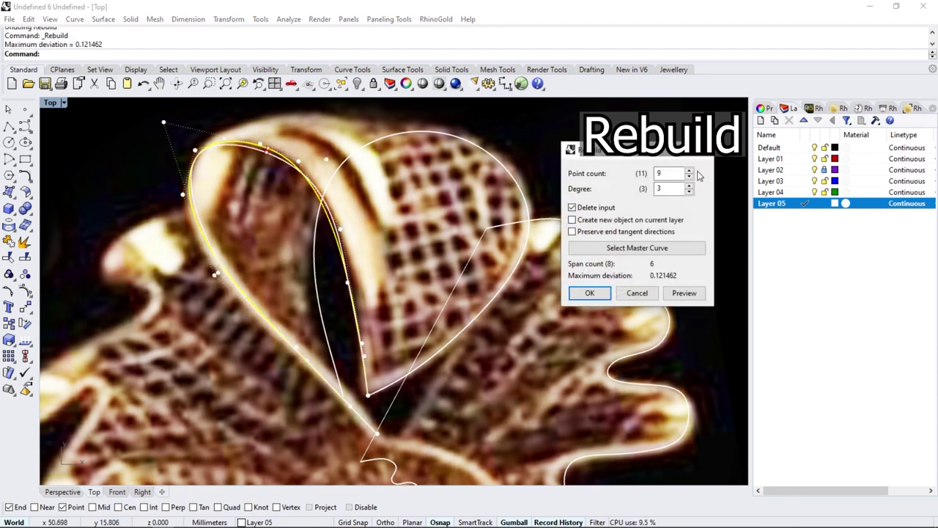
key("Return")
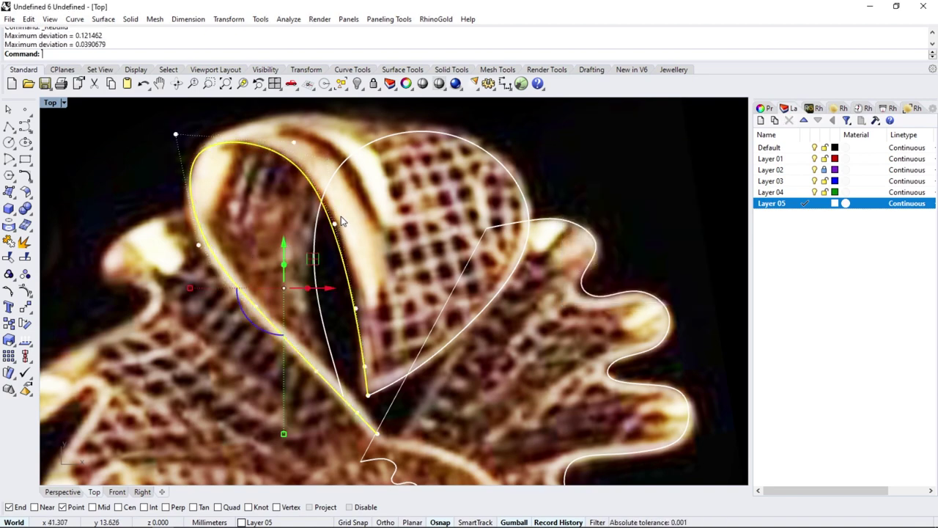
left_click(343, 393, "shift")
scroll(348, 403, "up", 2)
Move loop control points onto the centre tip, fit the right edge, and round the left top.
scroll(344, 399, "up", 2)
left_click_drag(336, 383, 396, 443)
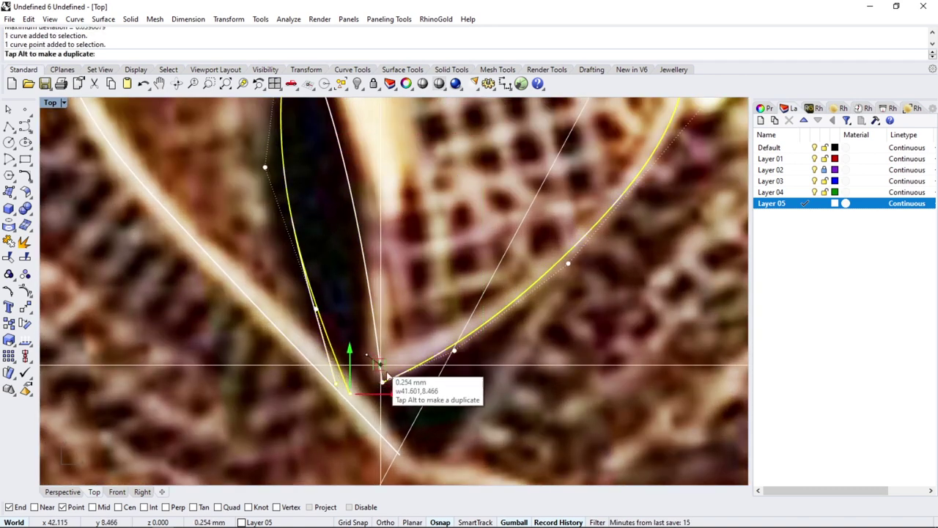
scroll(311, 372, "down", 3)
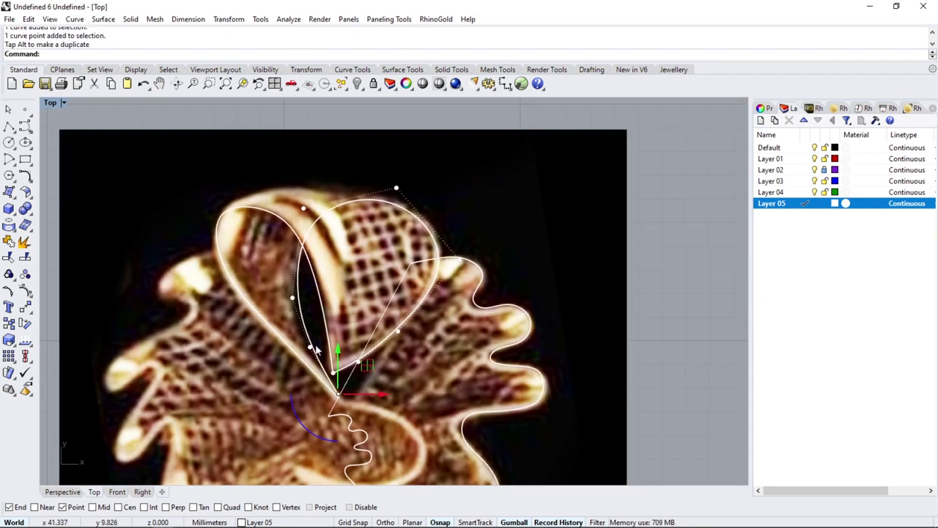
scroll(328, 333, "up", 1)
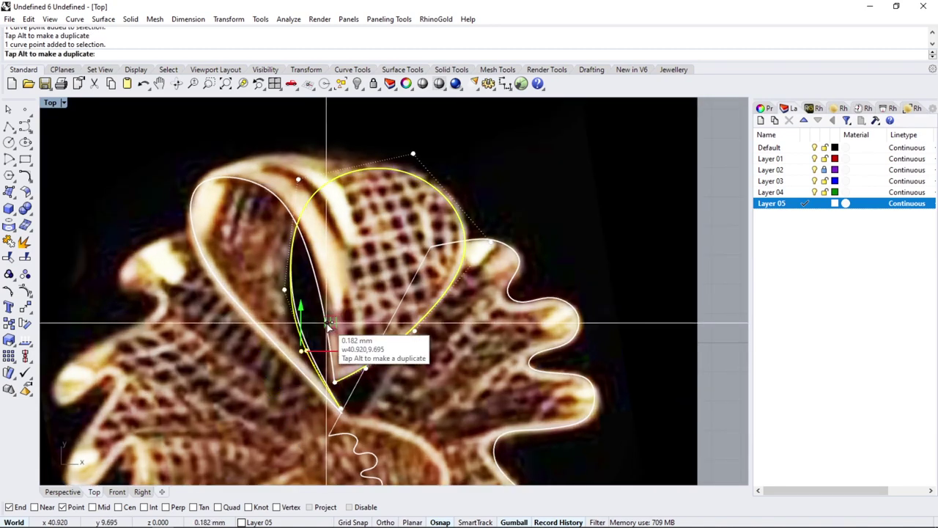
left_click_drag(328, 328, 329, 327)
scroll(215, 168, "up", 1)
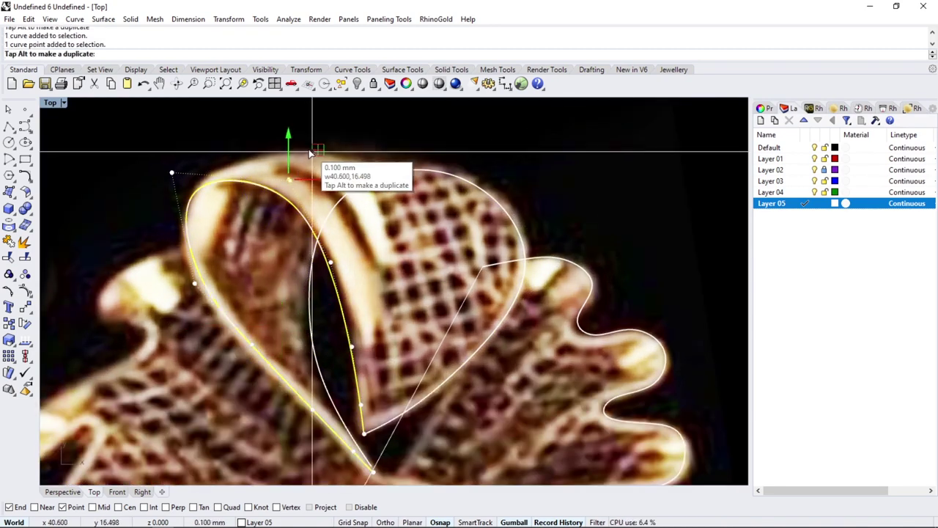
left_click_drag(310, 152, 291, 148)
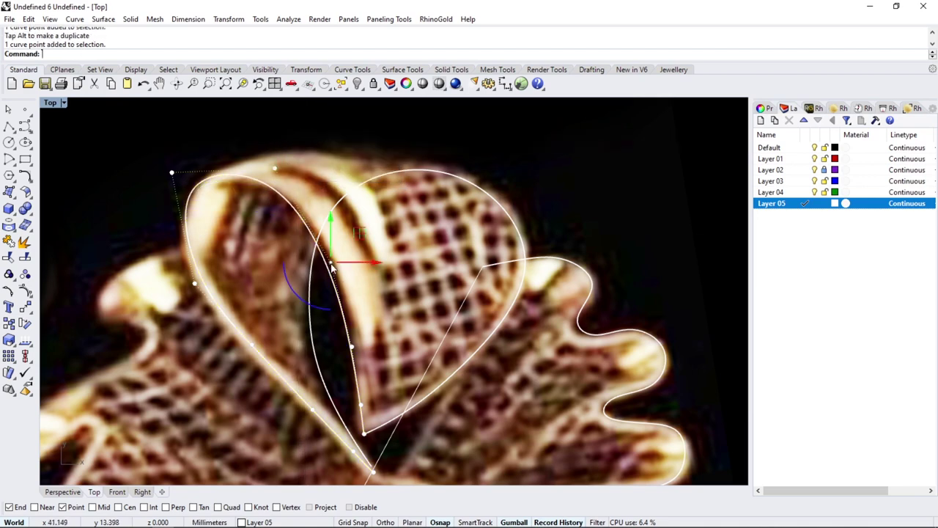
left_click_drag(364, 233, 371, 225)
scroll(308, 233, "down", 3)
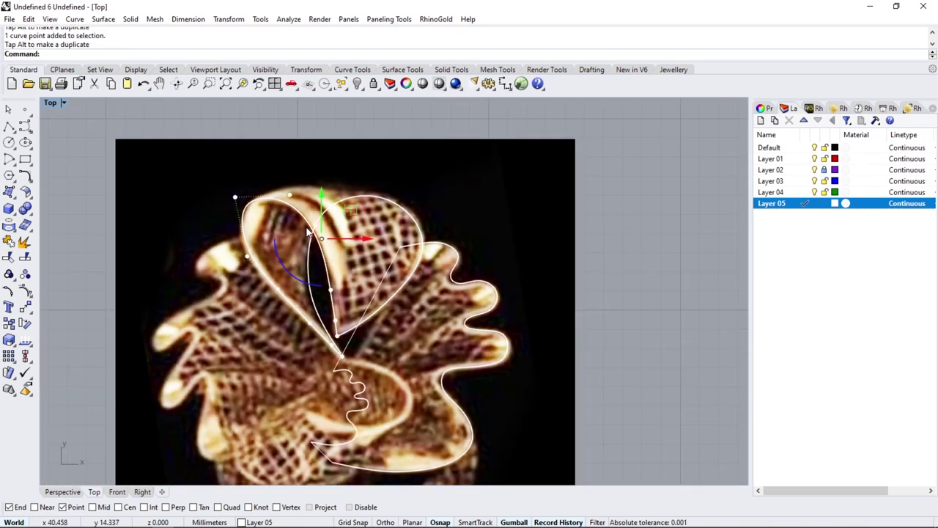
In Perspective, lift the loop's control points upward into an arch.
left_click(62, 492)
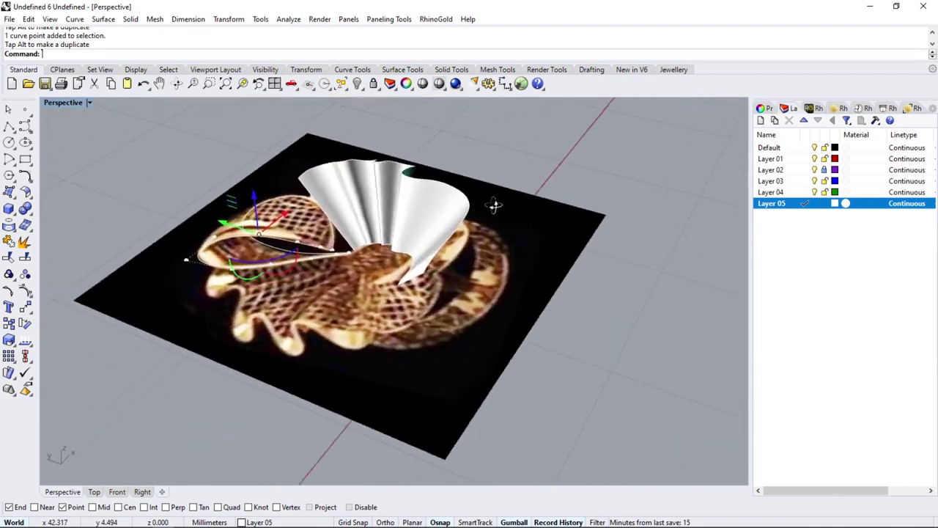
right_click_drag(494, 206, 191, 242)
scroll(416, 222, "up", 3)
scroll(415, 222, "down", 3)
scroll(411, 220, "down", 2)
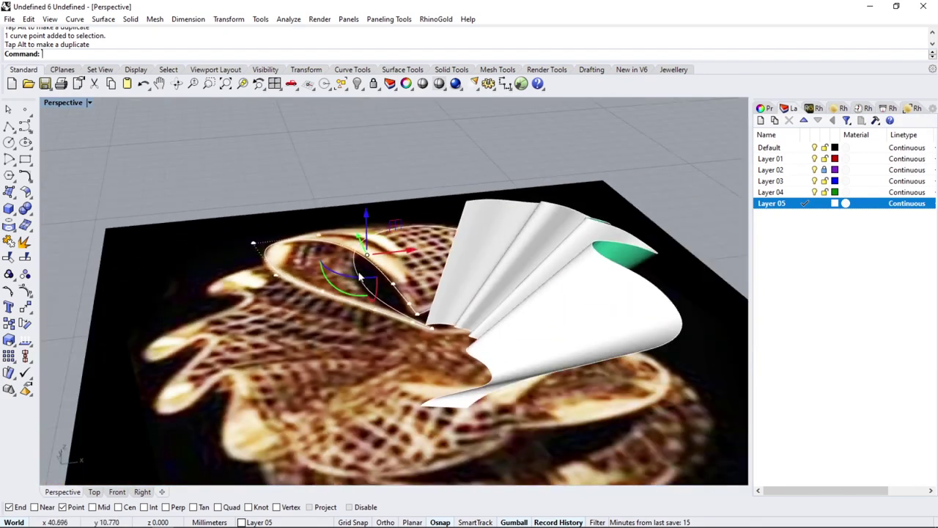
right_click_drag(410, 220, 366, 223)
scroll(367, 224, "up", 2)
left_click_drag(366, 225, 366, 170)
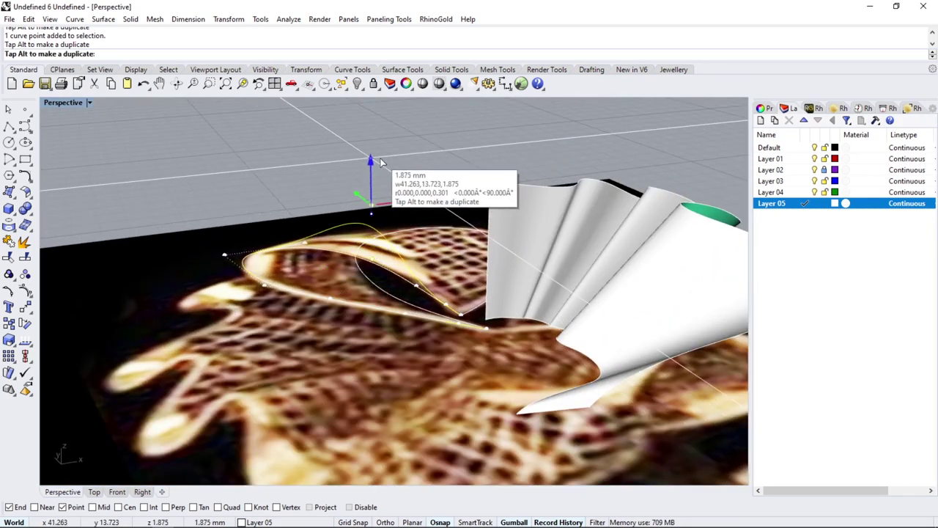
left_click_drag(415, 277, 419, 220)
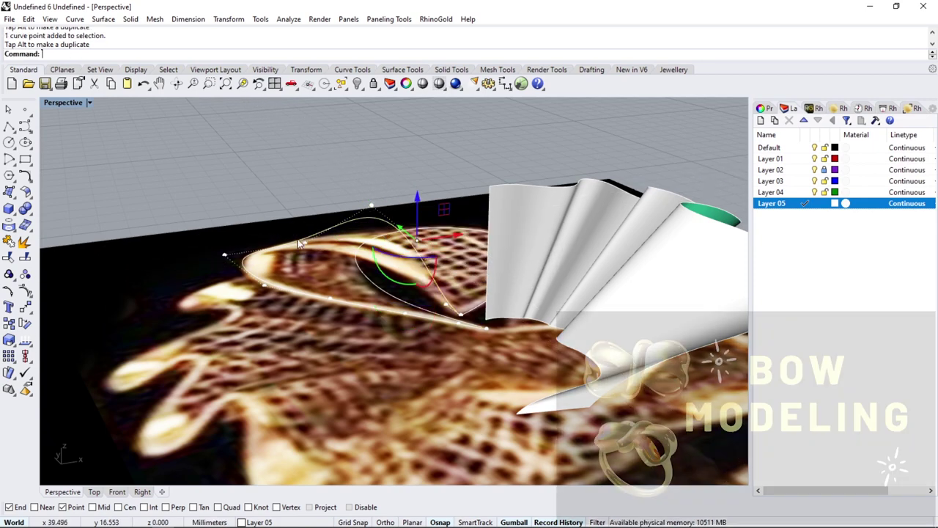
right_click_drag(419, 220, 301, 253)
left_click(297, 249)
left_click_drag(301, 253, 304, 194)
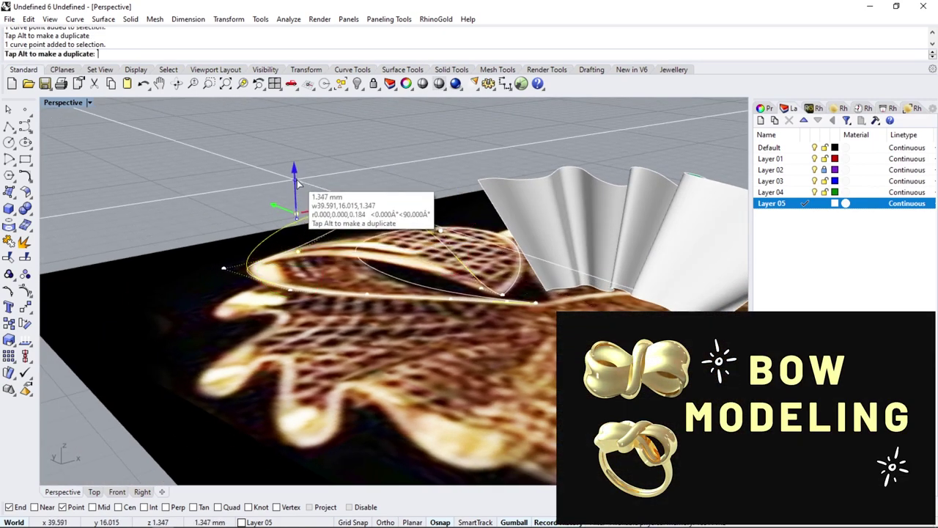
right_click_drag(304, 194, 414, 269)
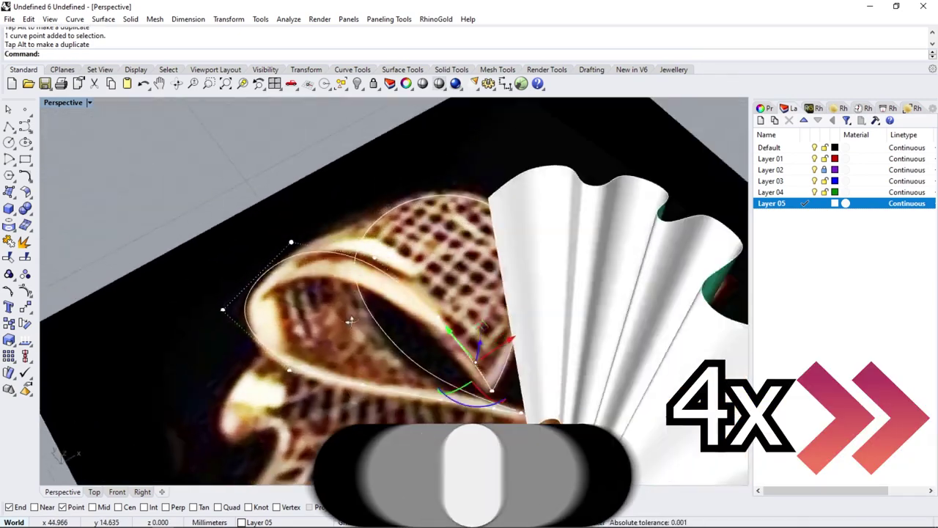
Raise and adjust further loop points, checking the arch from several angles.
right_click_drag(522, 253, 352, 264)
left_click(264, 256)
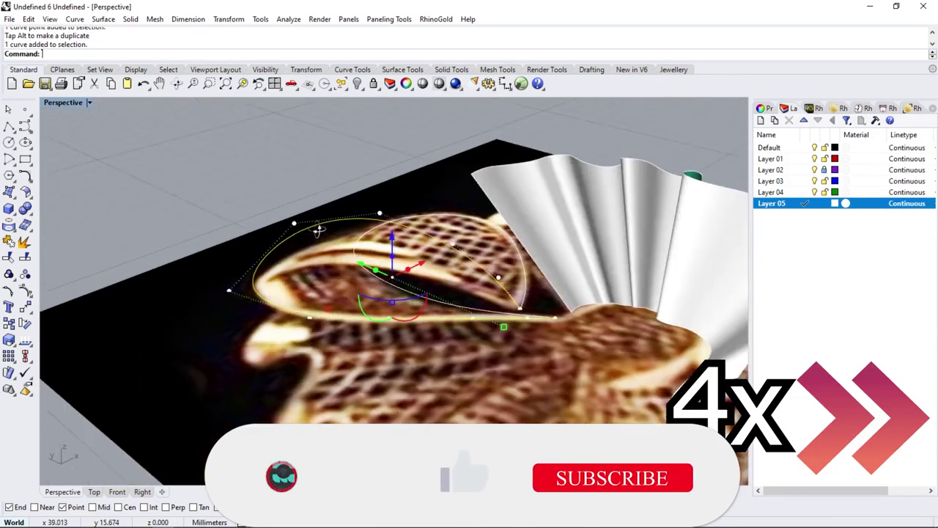
right_click_drag(438, 200, 513, 278)
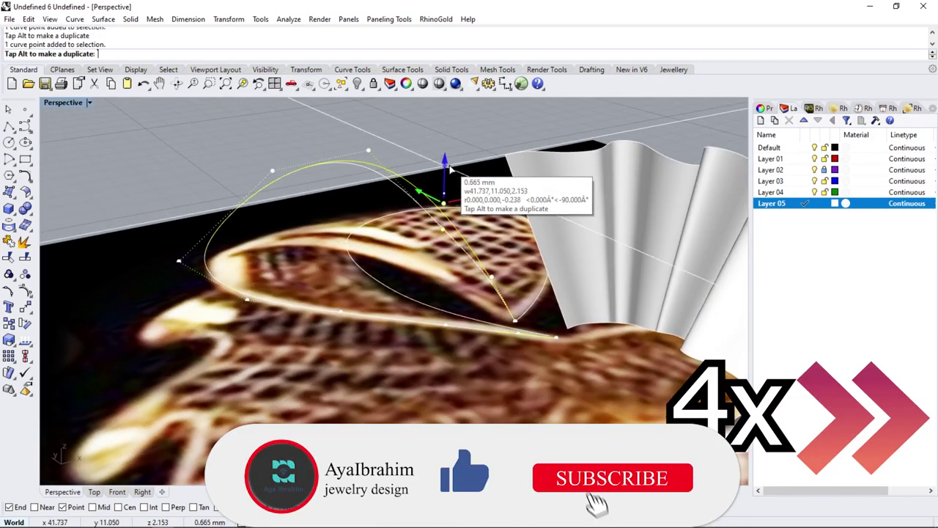
left_click(552, 297)
left_click_drag(552, 297, 614, 346)
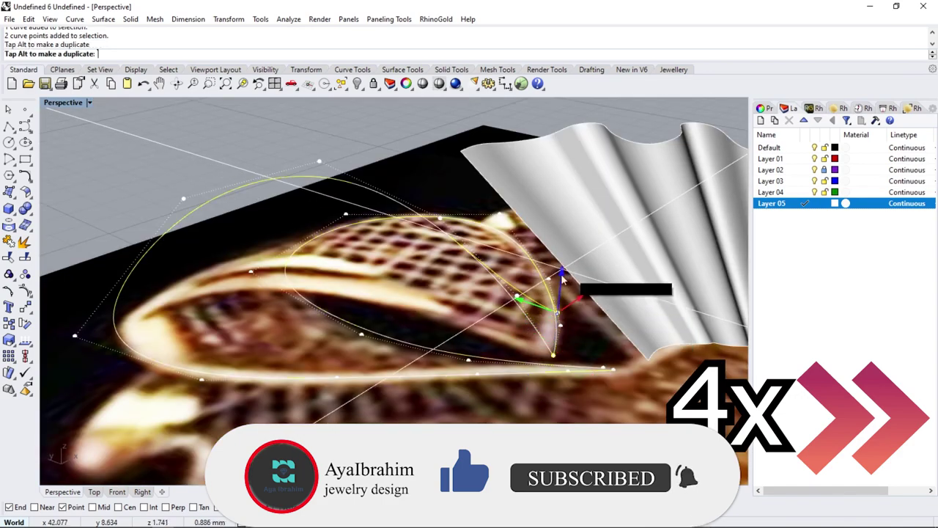
mouse_move(613, 346)
right_mouse_down()
mouse_move(443, 172)
mouse_move(280, 247)
right_mouse_up()
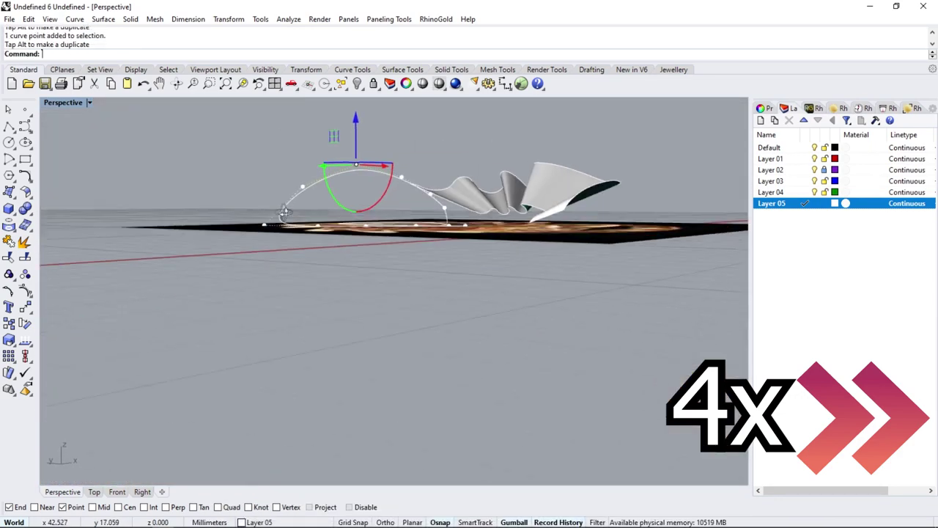
left_click(280, 247)
left_click_drag(279, 212, 282, 217)
right_click_drag(282, 218, 275, 299)
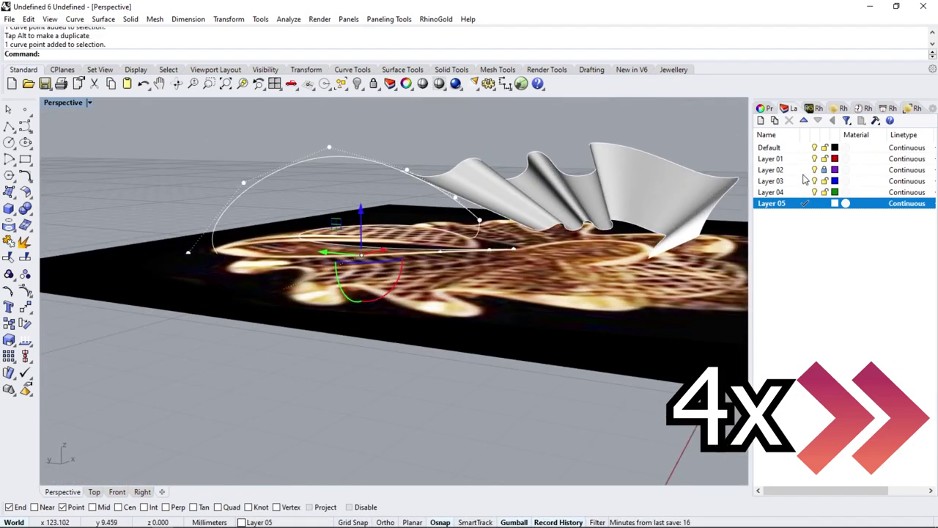
Hide the Layer 02 reference image and keep reshaping the loop's control points.
left_click(815, 170)
right_click_drag(192, 215, 466, 235)
left_click_drag(466, 235, 377, 213)
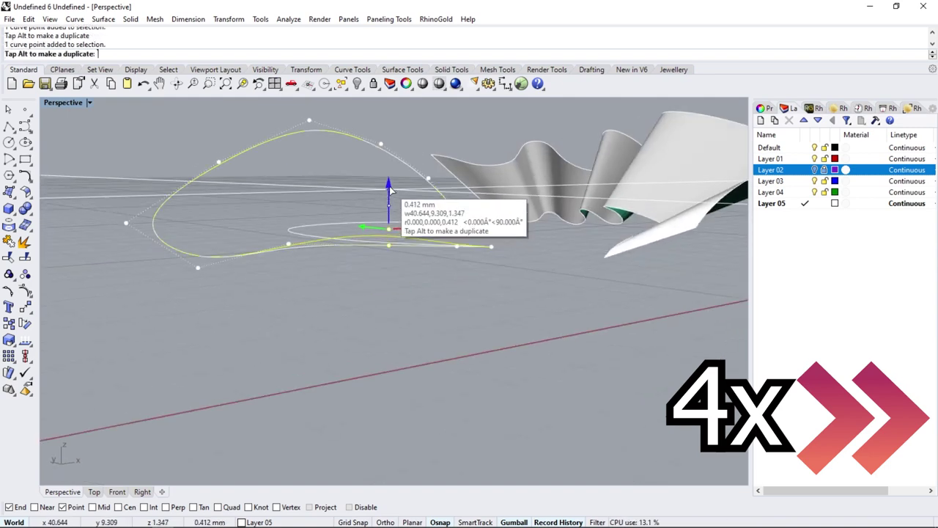
mouse_move(377, 212)
right_mouse_down()
mouse_move(419, 209)
mouse_move(278, 203)
mouse_move(307, 224)
mouse_move(359, 223)
mouse_move(281, 260)
right_mouse_up()
left_click(308, 225)
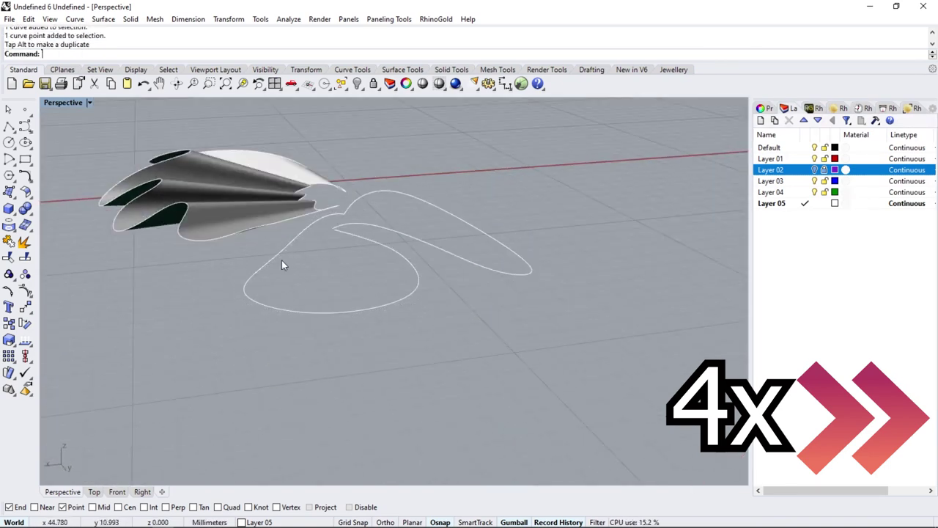
left_click(281, 260)
left_click_drag(281, 253, 278, 235)
mouse_move(279, 235)
right_mouse_down()
mouse_move(211, 242)
mouse_move(293, 263)
mouse_move(322, 293)
right_mouse_up()
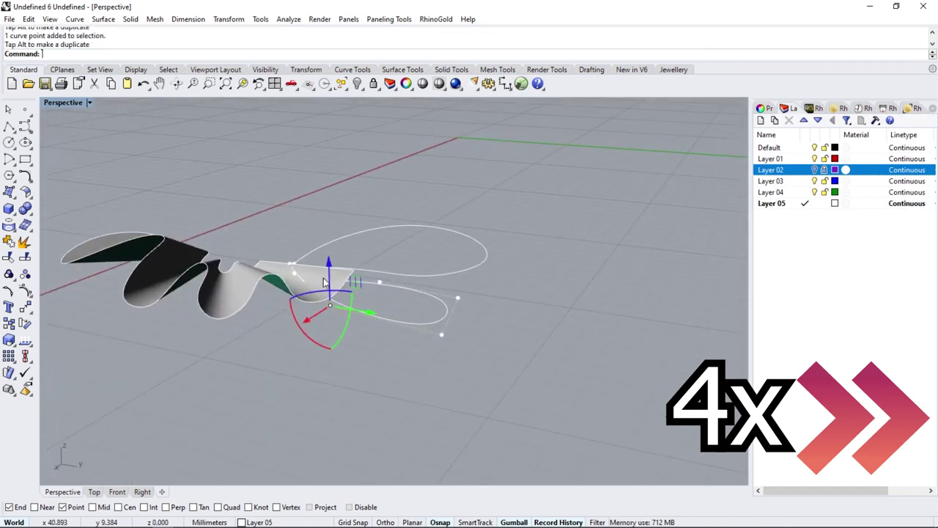
left_click_drag(322, 294, 330, 301)
mouse_move(330, 300)
right_mouse_down()
mouse_move(335, 278)
mouse_move(232, 245)
mouse_move(418, 277)
mouse_move(289, 373)
mouse_move(372, 318)
mouse_move(503, 327)
mouse_move(419, 329)
right_mouse_up()
left_click(503, 327)
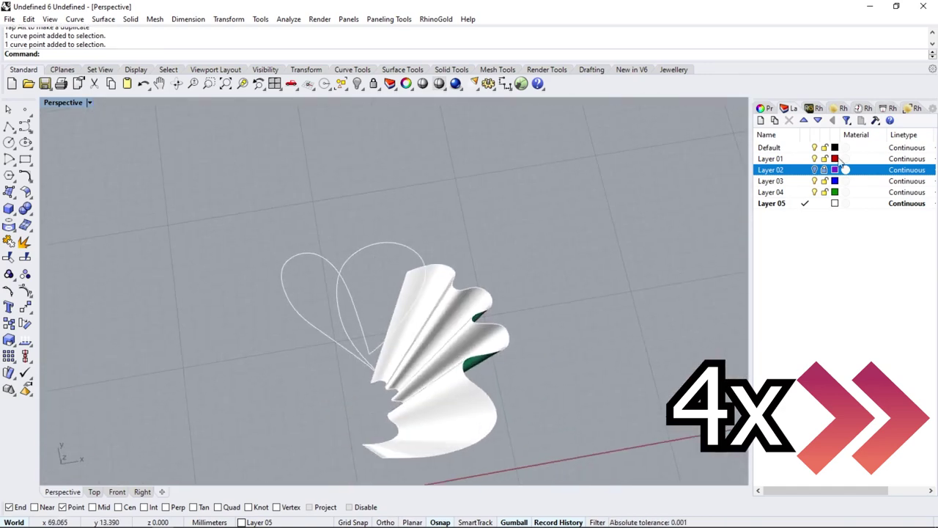
Loft the two loop curves into a petal surface on the Default layer and show Layer 02's reference photo.
left_click(804, 148)
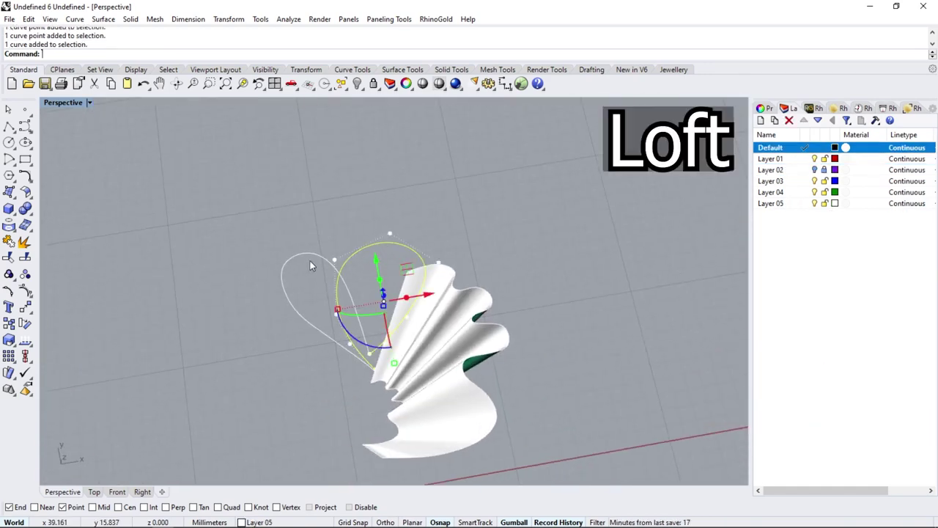
left_click(103, 19)
left_click(115, 44)
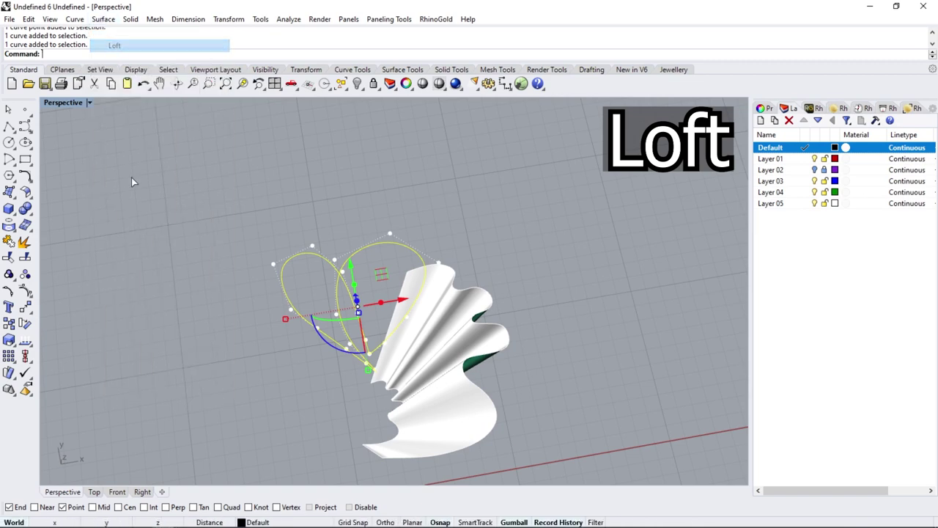
key("Return")
left_click(815, 169)
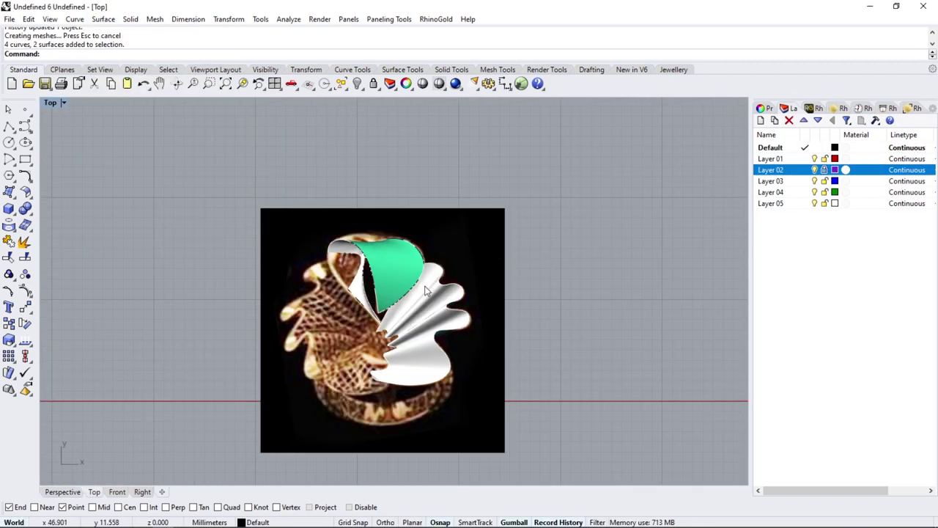
Drag the petal edge curves' control points in Top view to follow the reference photo outline.
scroll(364, 240, "up", 5)
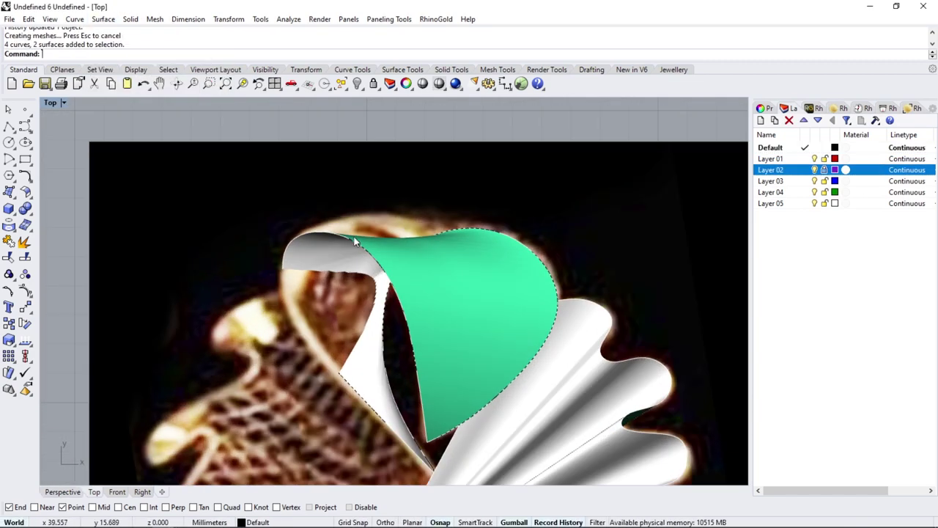
left_click(355, 242)
key("Return")
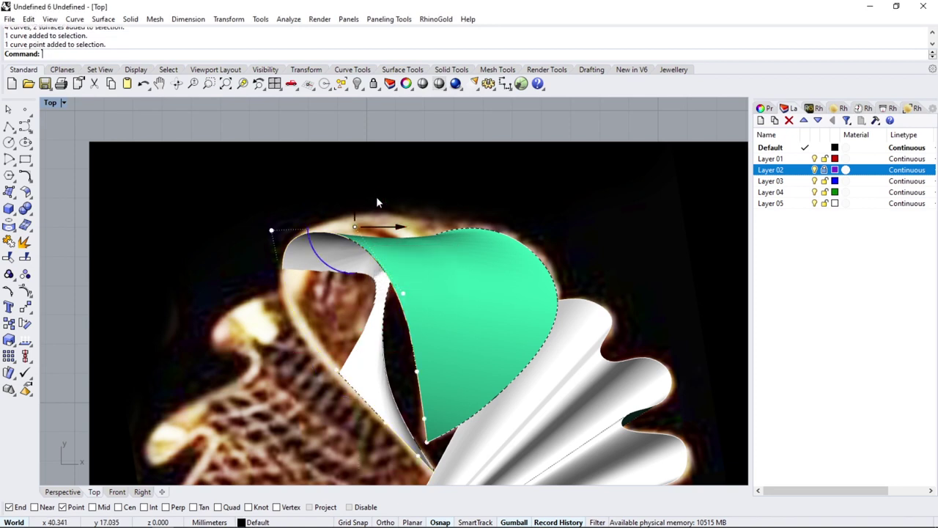
left_click_drag(355, 227, 396, 172)
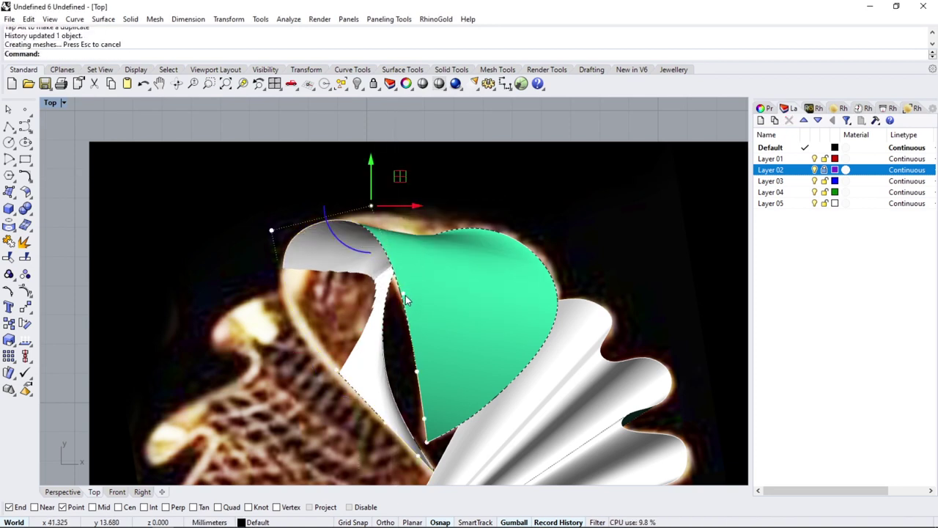
left_click_drag(438, 243, 441, 236)
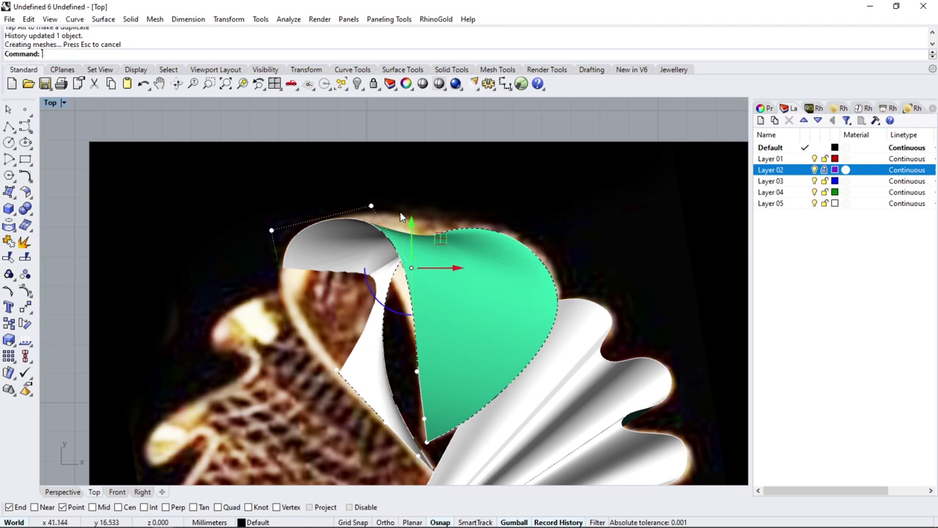
scroll(400, 217, "down", 2)
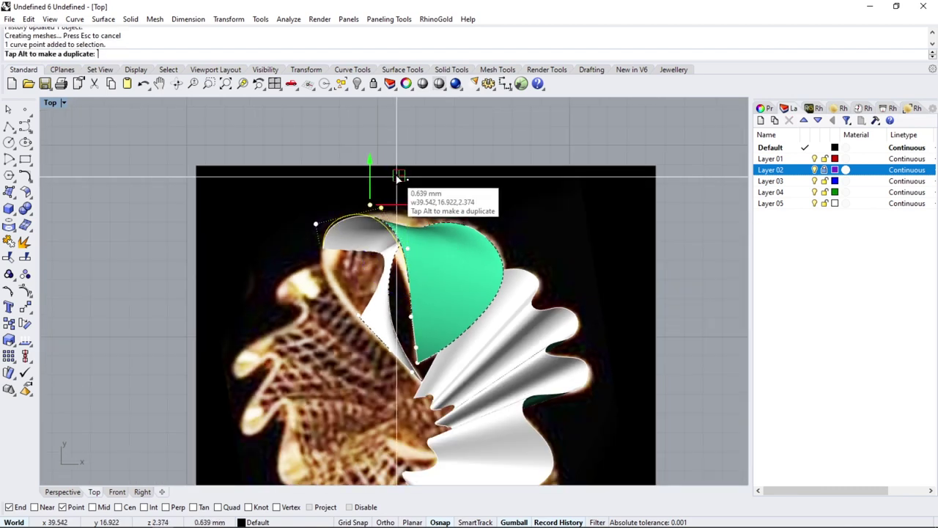
left_click_drag(397, 177, 396, 183)
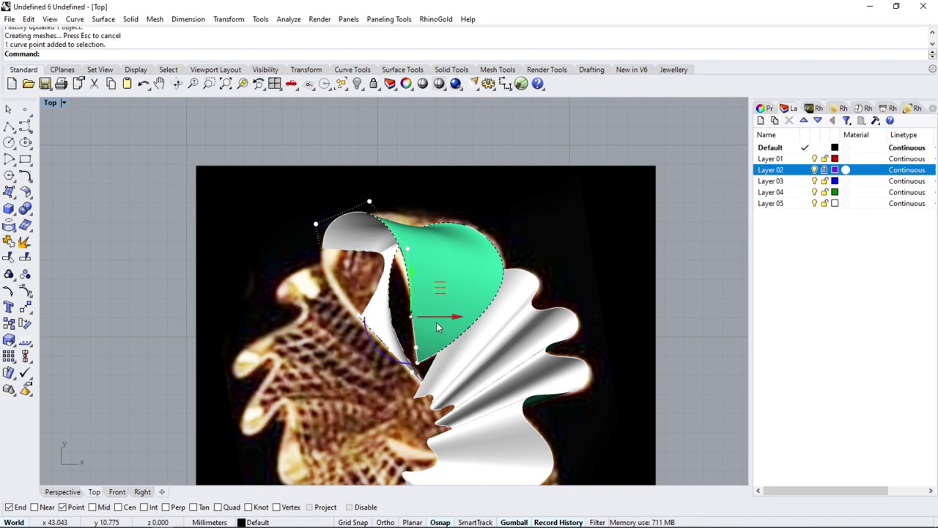
left_click_drag(443, 320, 448, 318)
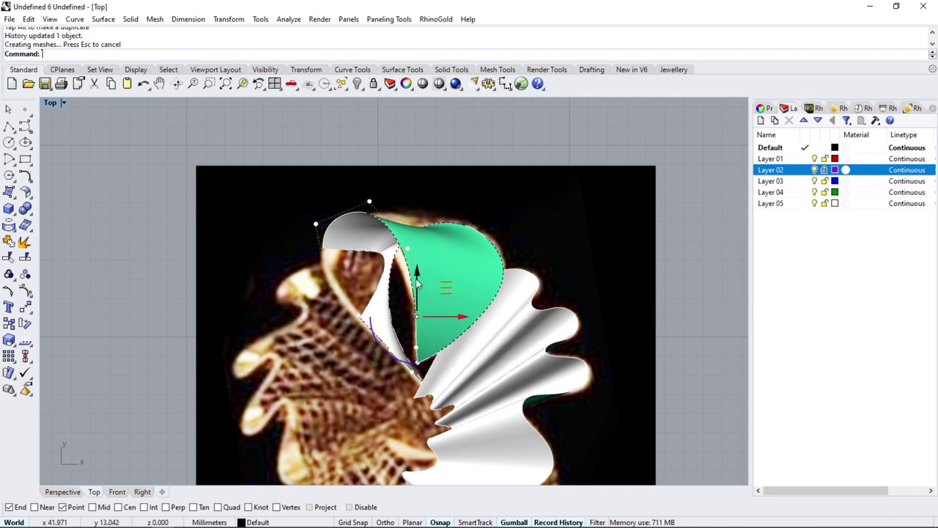
left_click(462, 223)
scroll(470, 230, "up", 2)
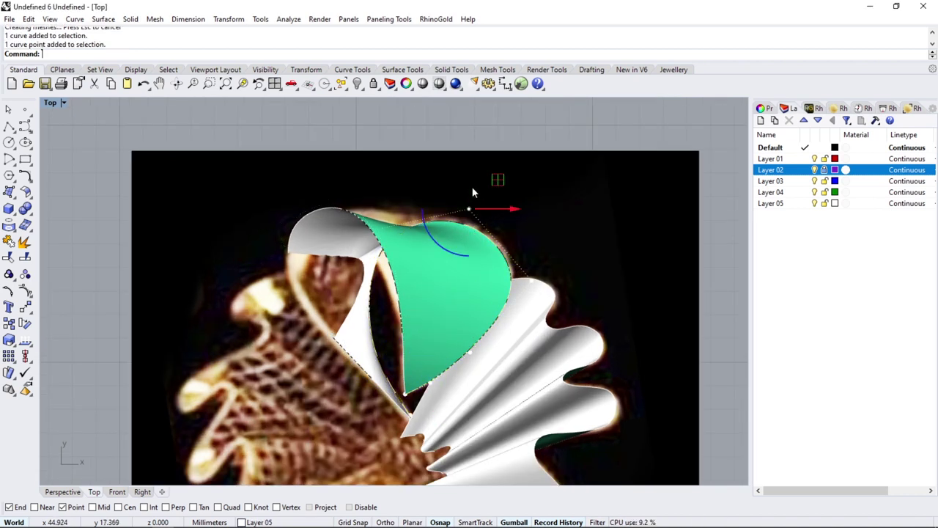
left_click_drag(500, 176, 501, 175)
Move the petal and bow curves to the origin.
scroll(475, 234, "down", 5)
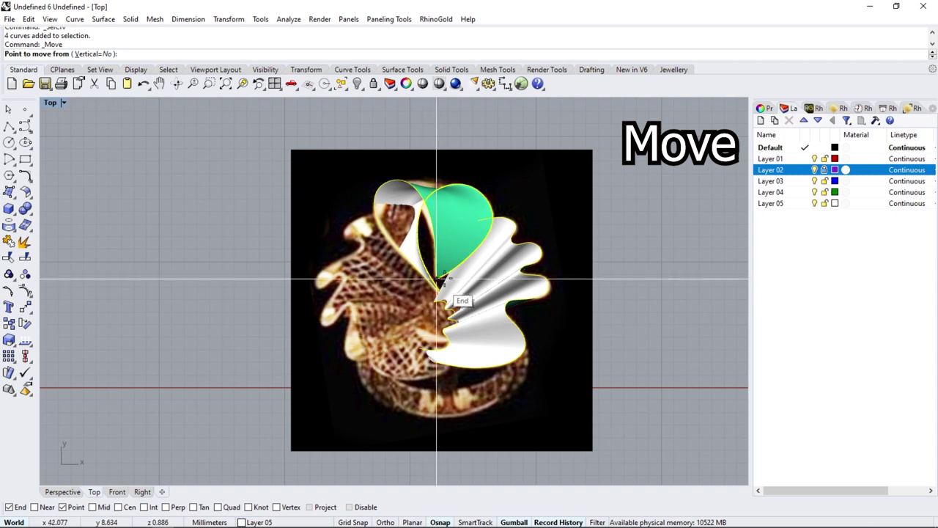
left_click(437, 279)
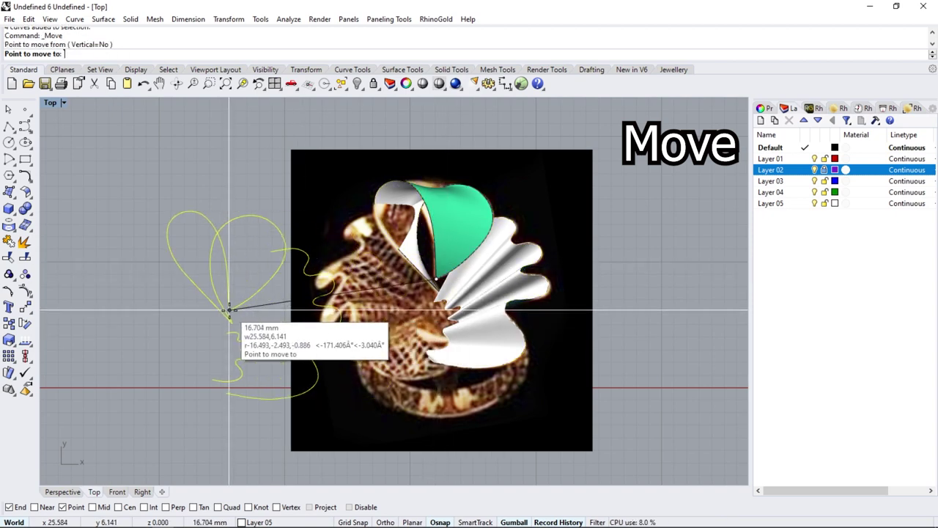
type("0")
key("Return")
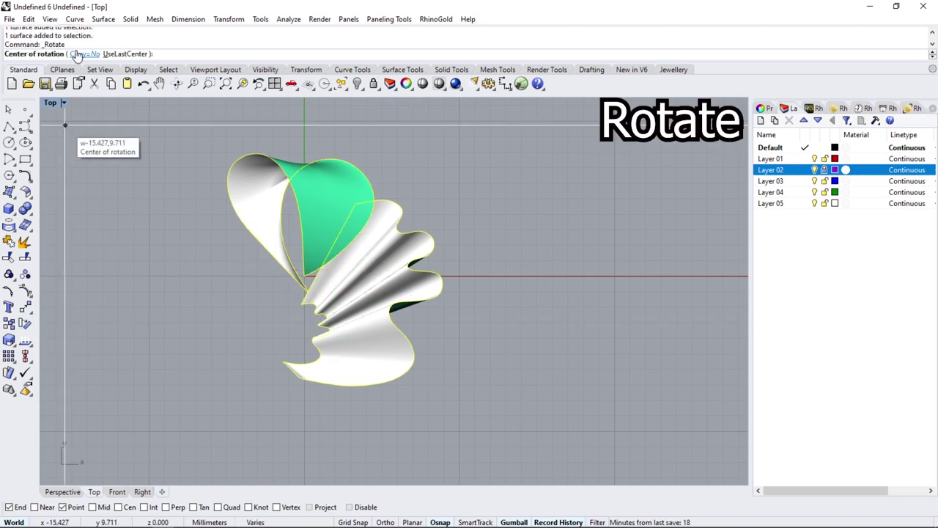
Add a copy rotated 180° about the origin to make the bow symmetrical.
left_click(82, 54)
left_click(147, 145)
type("180")
key("Return")
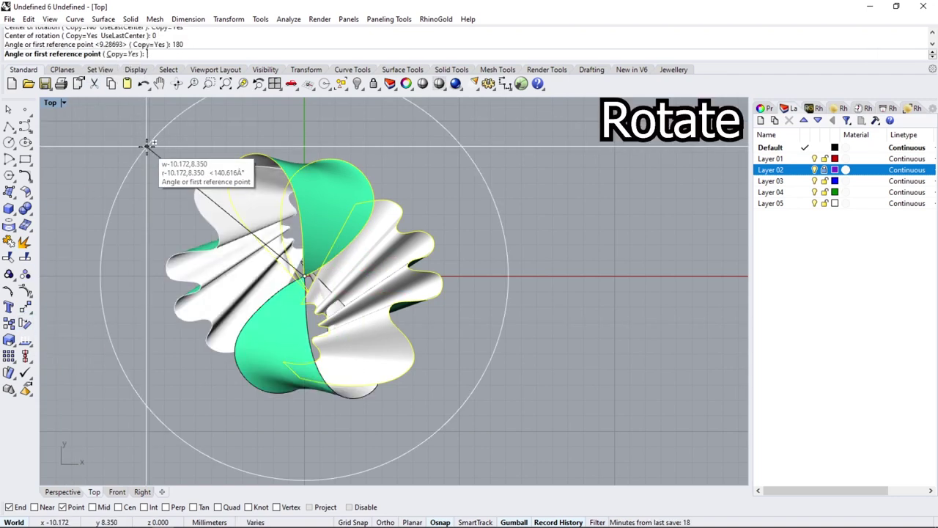
key("Return")
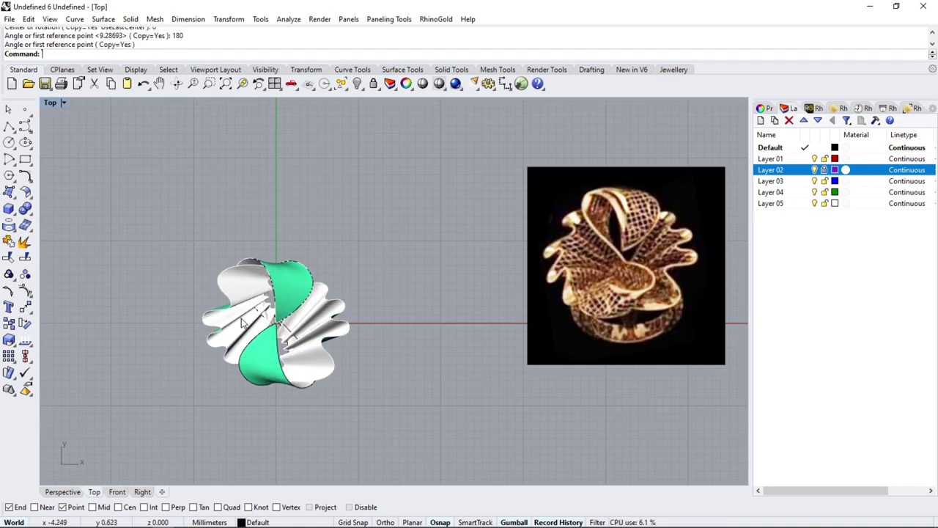
scroll(245, 303, "up", 2)
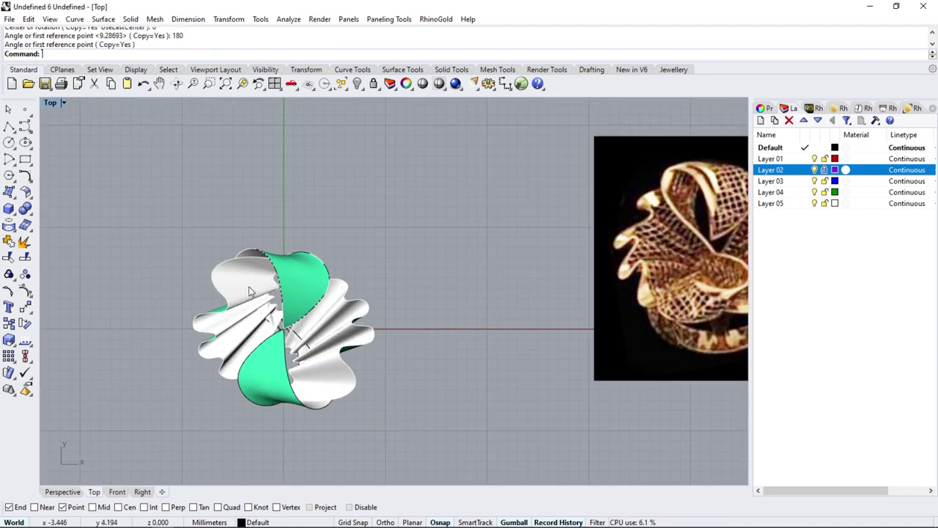
scroll(249, 292, "down", 2)
scroll(522, 267, "up", 1)
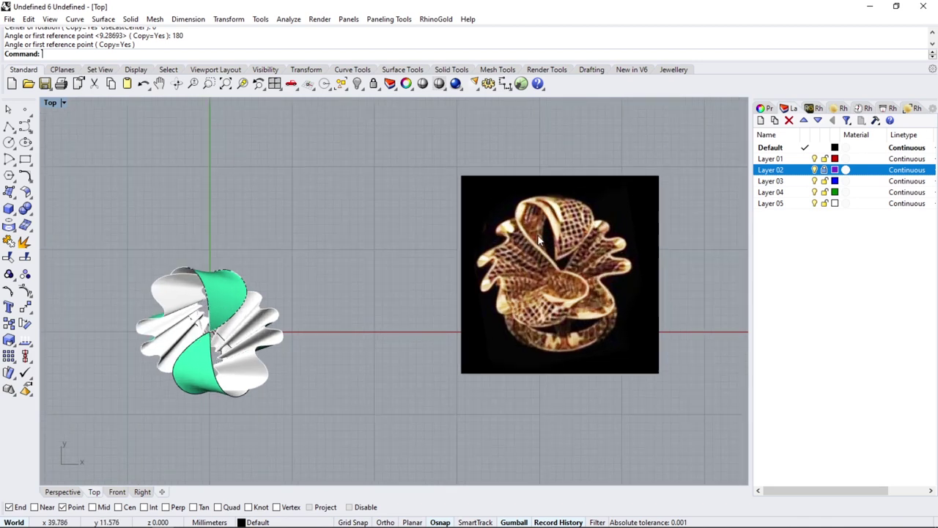
scroll(513, 223, "up", 3)
scroll(519, 235, "down", 4)
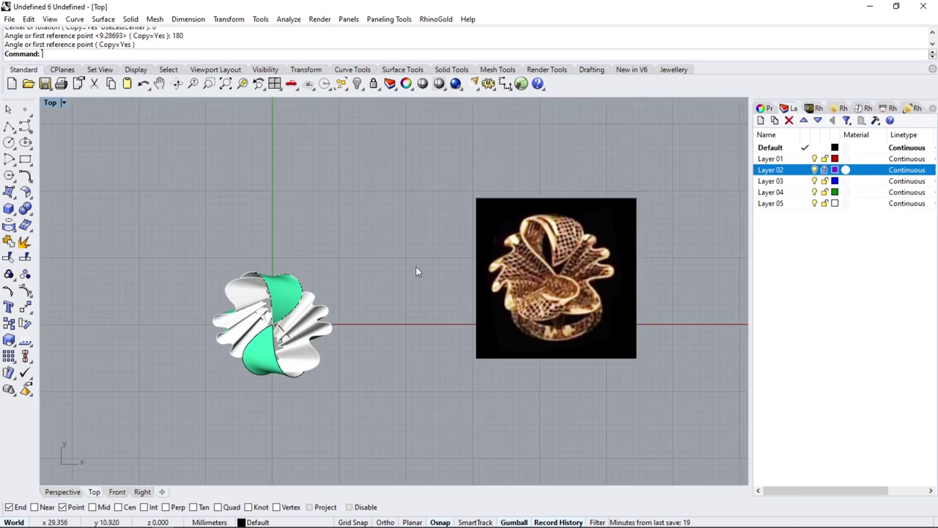
scroll(242, 271, "up", 6)
right_click_drag(308, 272, 256, 262)
scroll(234, 263, "down", 4)
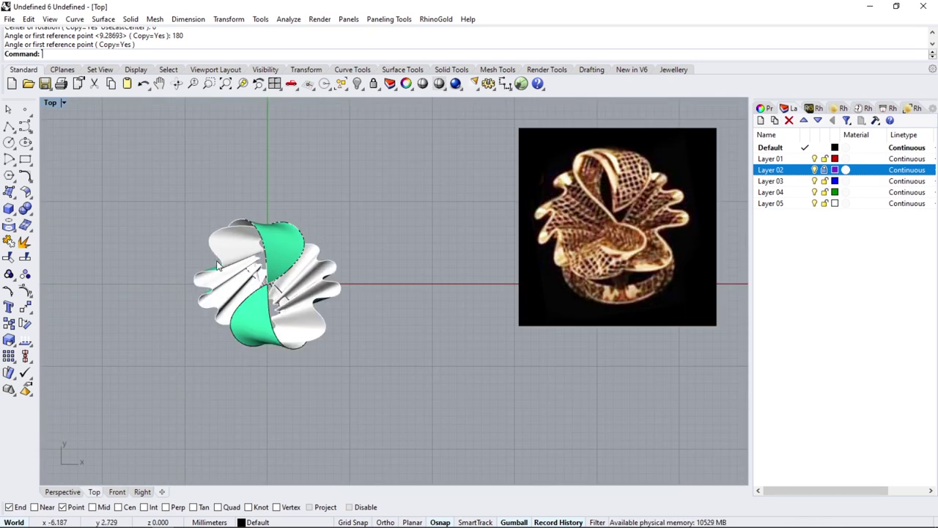
left_click(344, 86)
Select all curves and lock every other object.
left_click(372, 153)
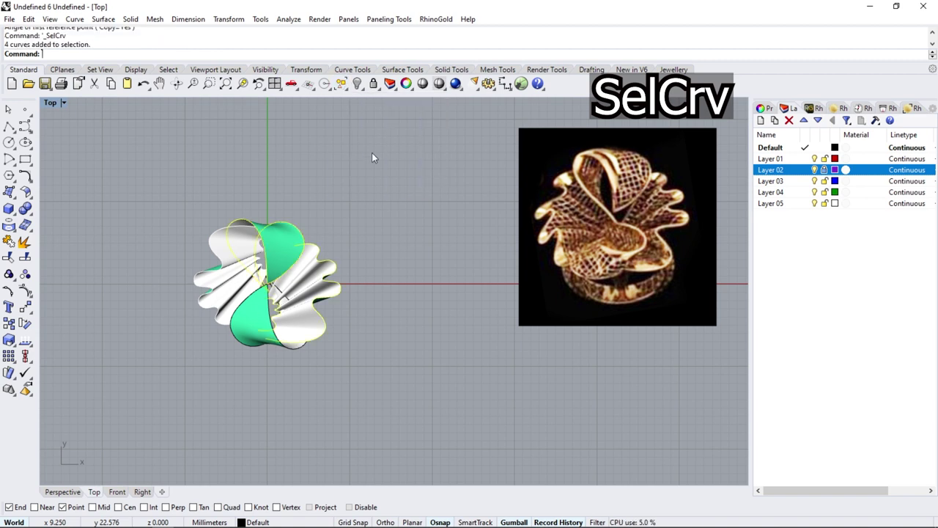
left_click(377, 87)
left_click(423, 106)
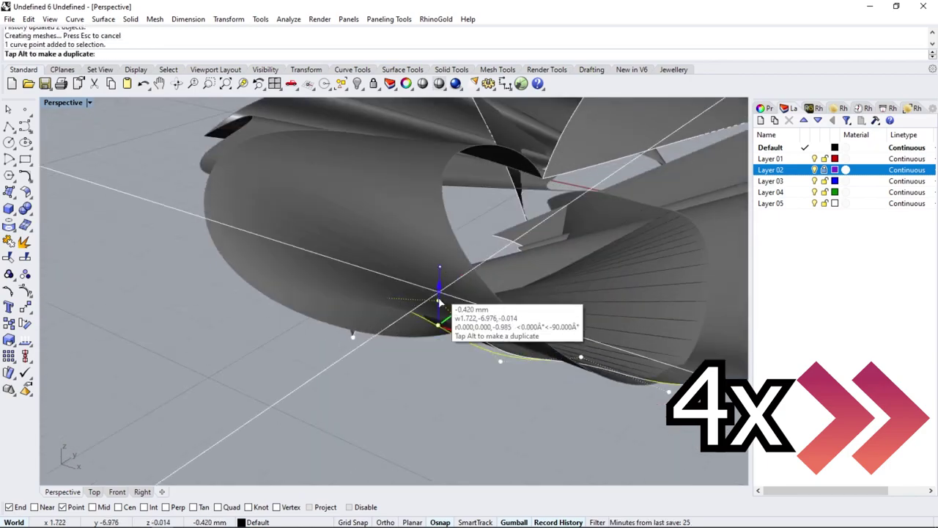
Adjust control points on the petal edge curves in perspective, raising one slightly.
left_click_drag(440, 301, 389, 294)
mouse_move(389, 294)
right_mouse_down()
mouse_move(454, 289)
mouse_move(514, 303)
right_mouse_up()
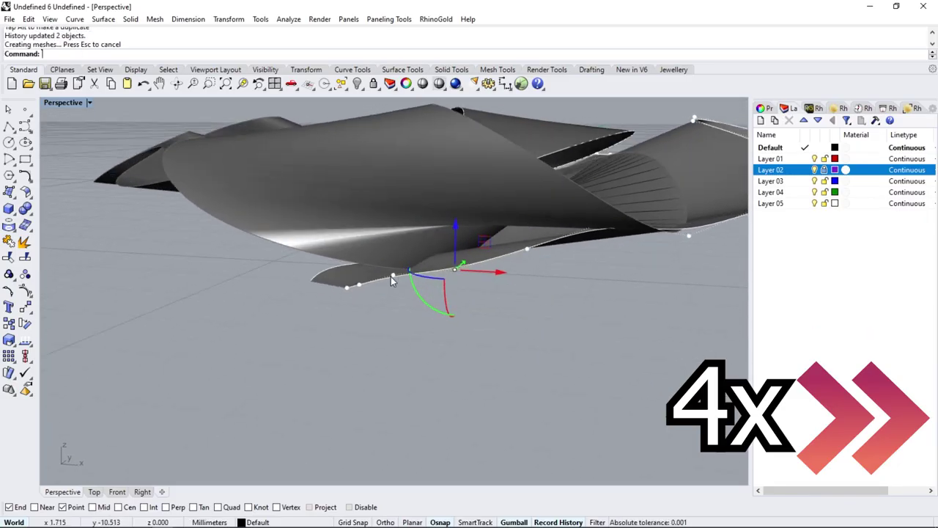
left_click(359, 291)
left_click_drag(359, 256, 358, 253)
left_click(394, 285, "shift")
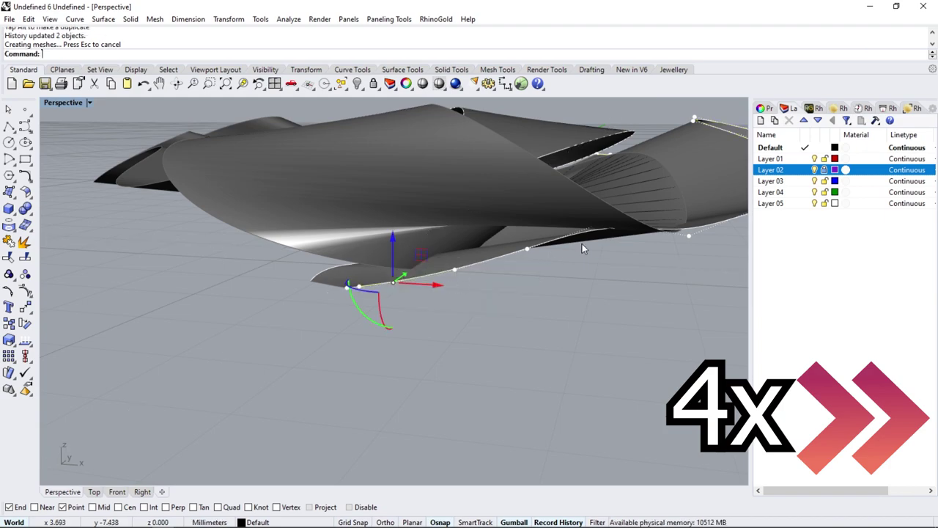
mouse_move(582, 248)
right_mouse_down()
mouse_move(361, 196)
mouse_move(359, 220)
right_mouse_up()
left_click(419, 262)
mouse_move(419, 262)
right_mouse_down()
mouse_move(338, 403)
mouse_move(398, 325)
mouse_move(304, 272)
mouse_move(230, 256)
mouse_move(258, 242)
mouse_move(373, 311)
mouse_move(477, 270)
right_mouse_up()
left_click(398, 325)
left_click(258, 236)
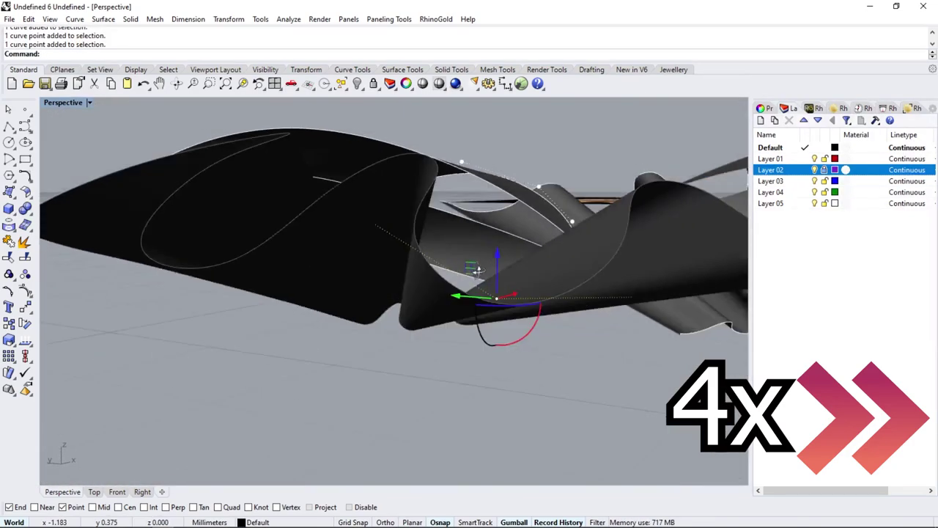
left_click_drag(478, 269, 469, 278)
right_click_drag(469, 279, 281, 345)
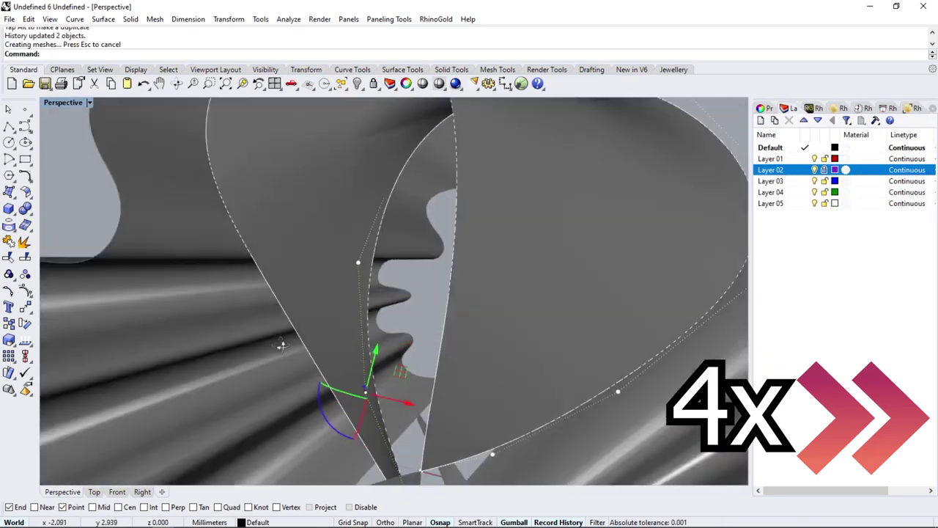
In Top view, pull a control point on a centre petal edge curve to reshape it.
left_click(94, 492)
scroll(293, 290, "up", 3)
scroll(273, 368, "down", 3)
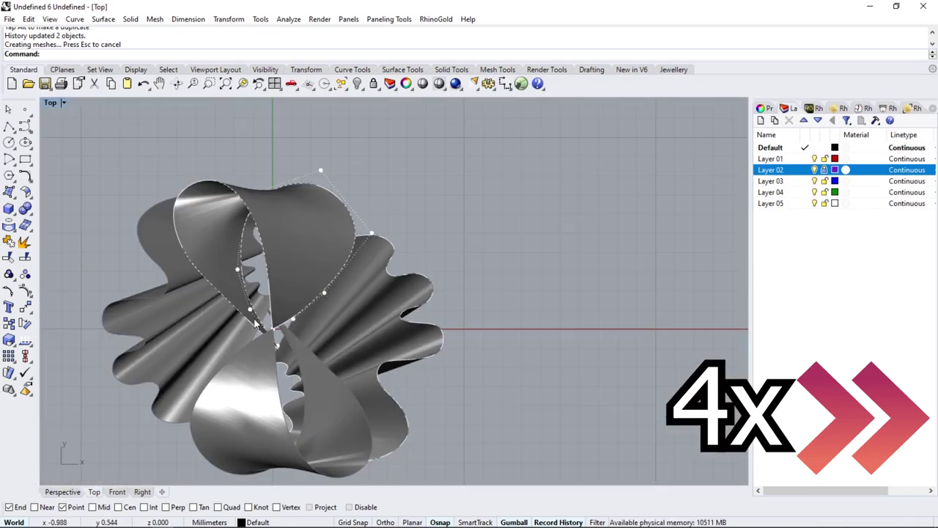
scroll(256, 322, "down", 3)
scroll(264, 315, "up", 5)
left_click(294, 256)
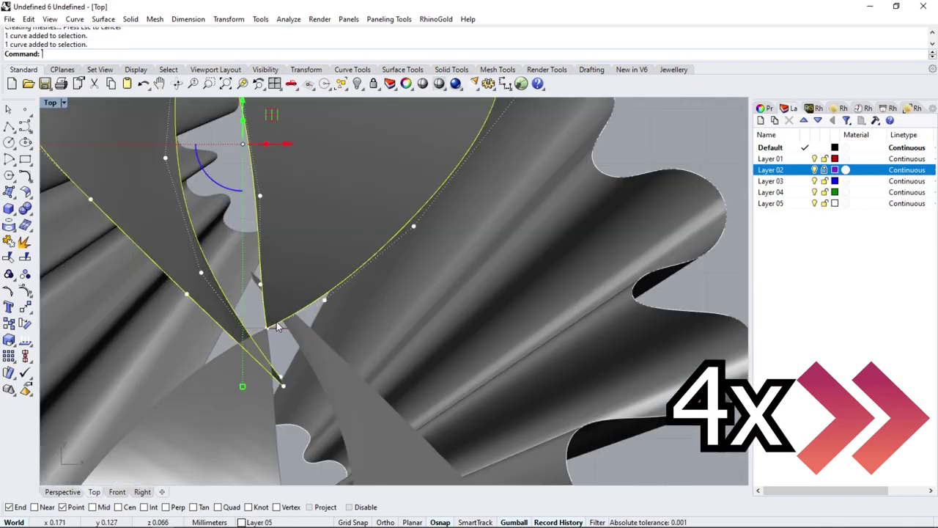
scroll(279, 344, "up", 2)
left_click(279, 344)
left_click_drag(308, 334, 325, 279)
Move the tip control points where the mirrored petals meet to tighten the join.
left_click(376, 308)
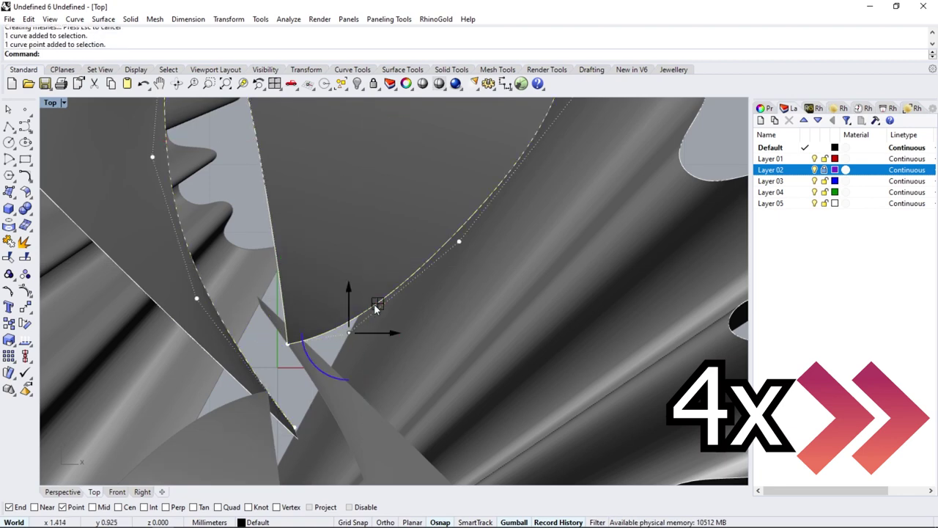
scroll(238, 295, "down", 3)
scroll(237, 299, "down", 2)
left_click(229, 286)
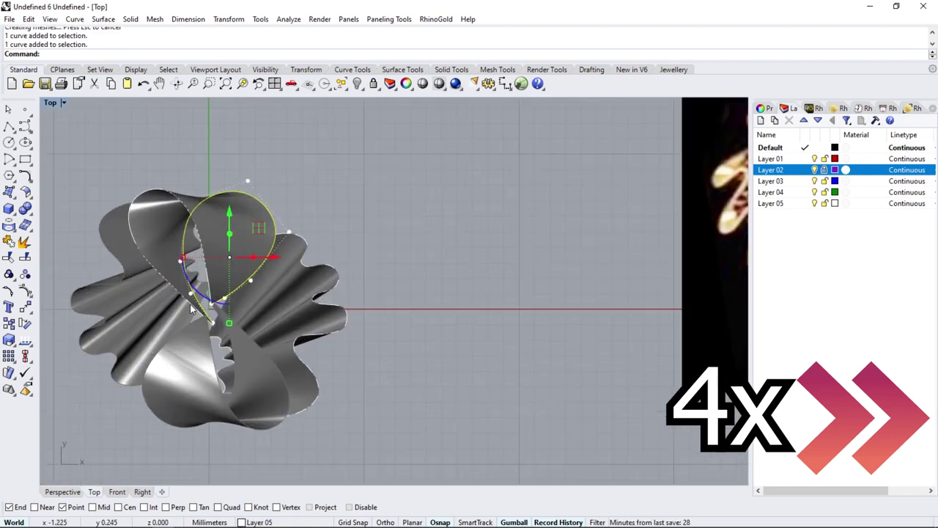
scroll(271, 293, "up", 3)
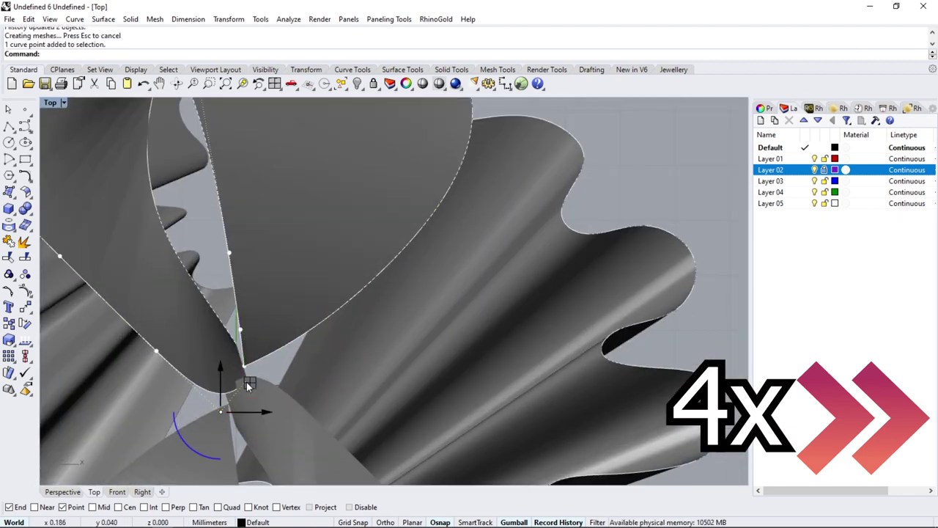
left_click_drag(161, 335, 192, 308)
scroll(246, 378, "up", 2)
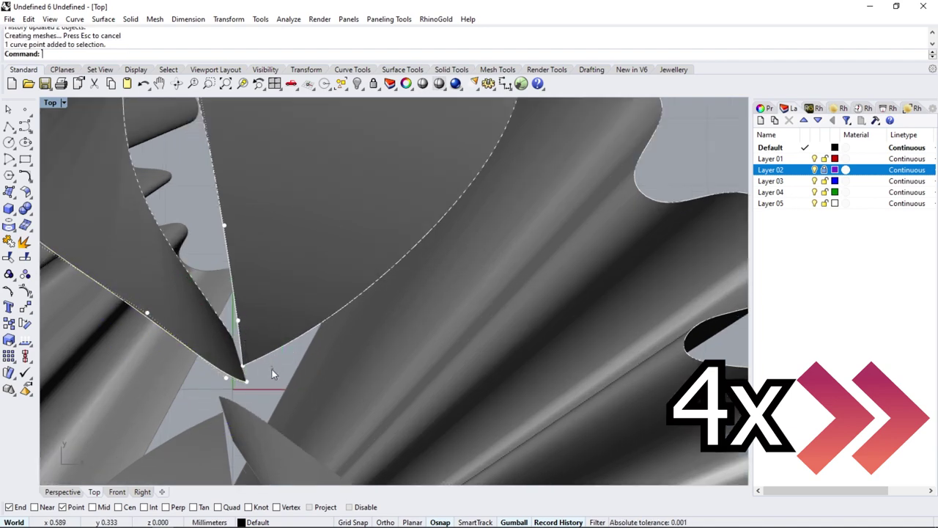
left_click_drag(233, 379, 245, 388)
mouse_move(229, 331)
left_mouse_down()
mouse_move(251, 341)
mouse_move(237, 319)
mouse_move(278, 269)
mouse_move(291, 370)
mouse_move(330, 400)
left_mouse_up()
scroll(292, 370, "up", 2)
Undo the last point move and draw a vertical BothSides line centred at 0, ending in Front view.
key("ctrl+z")
left_click(62, 491)
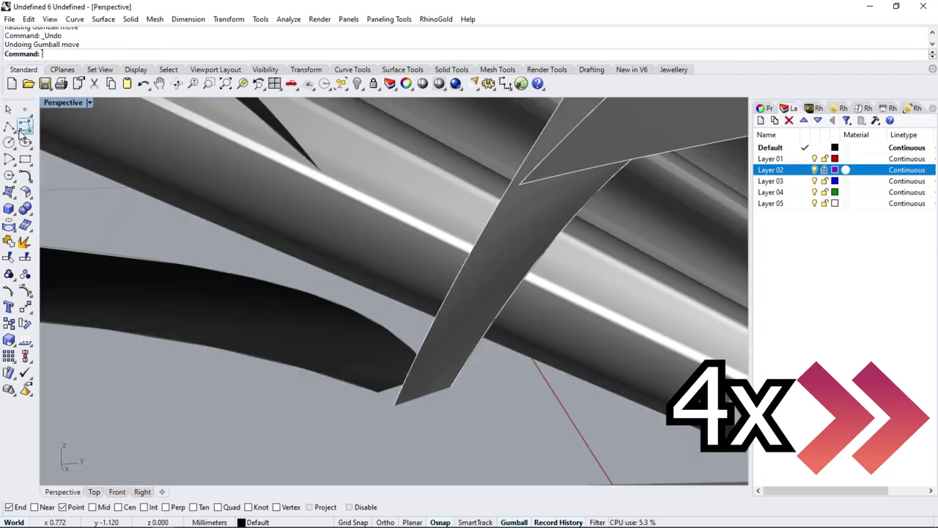
left_click(24, 126)
right_click_drag(357, 413, 372, 347)
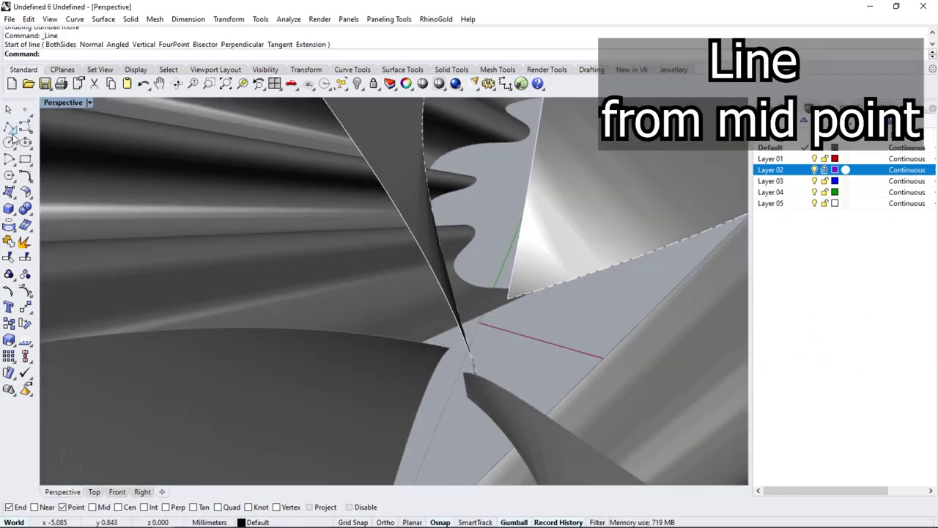
left_click(12, 133)
type("0")
key("Return")
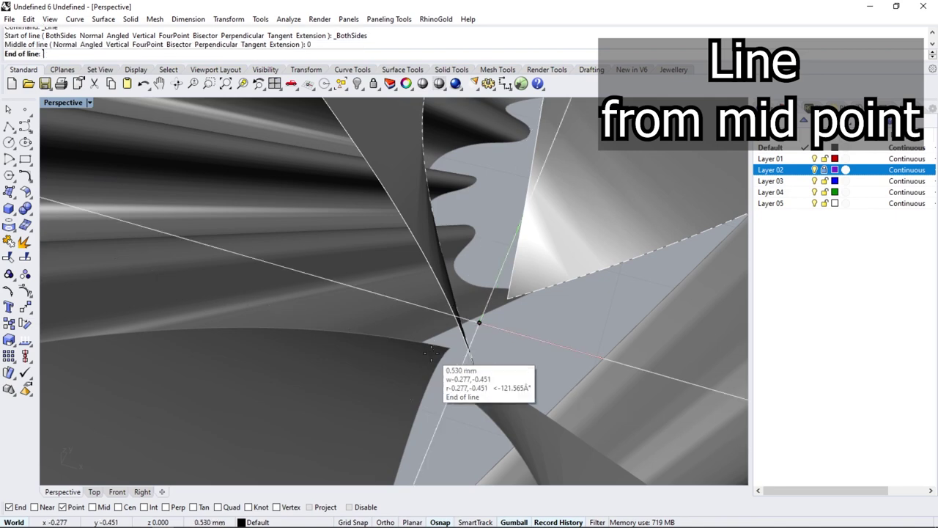
mouse_move(455, 334)
right_mouse_down()
mouse_move(462, 295)
mouse_move(469, 339)
mouse_move(503, 387)
mouse_move(425, 425)
right_mouse_up()
scroll(504, 335, "up", 5)
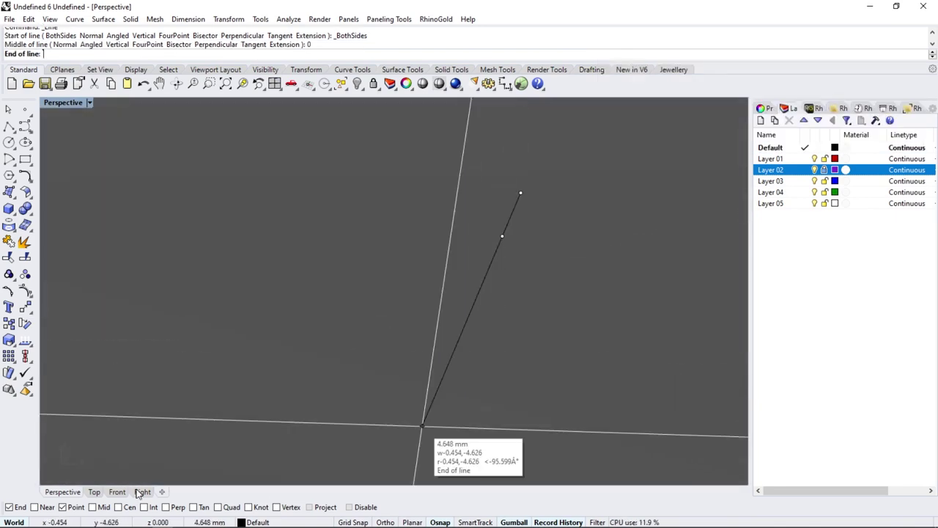
left_click(117, 491)
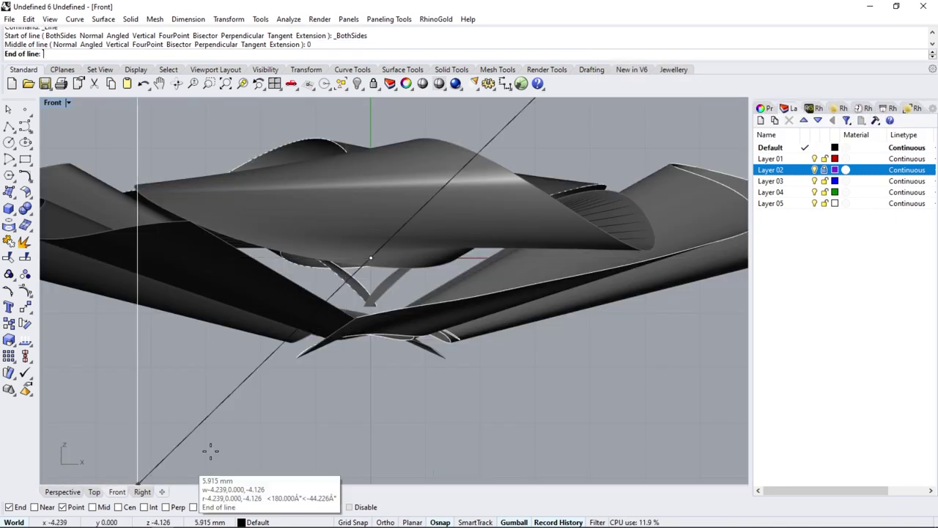
left_click(371, 367)
Back in perspective, select the petal edge curve.
left_click(63, 491)
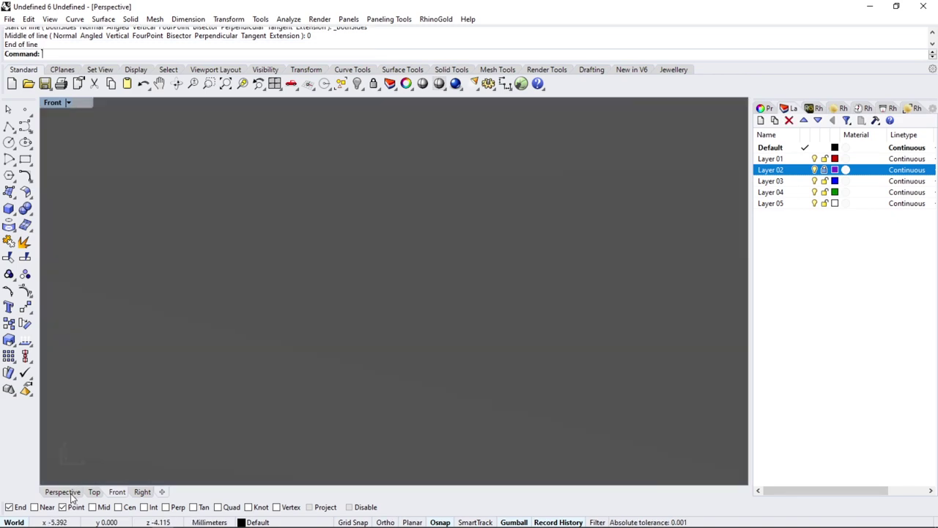
right_click_drag(469, 307, 374, 300)
scroll(374, 300, "up", 3)
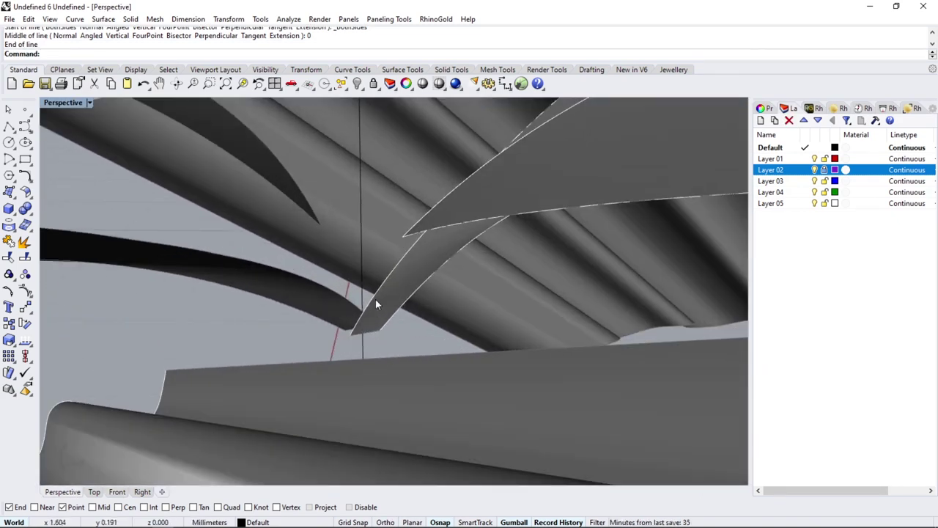
left_click(375, 299)
scroll(341, 318, "up", 2)
scroll(319, 326, "up", 2)
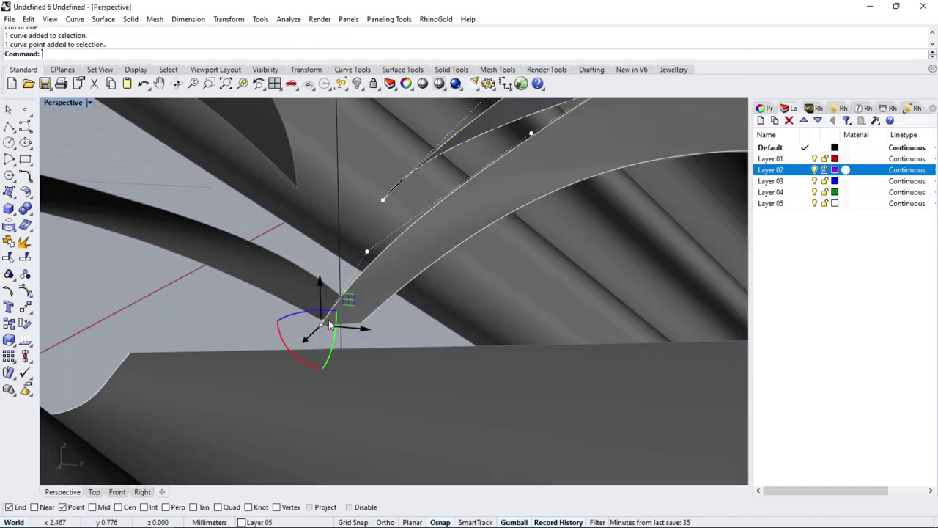
Move both petal edge curve ends from their endpoints onto the vertical helper line.
left_click(9, 323)
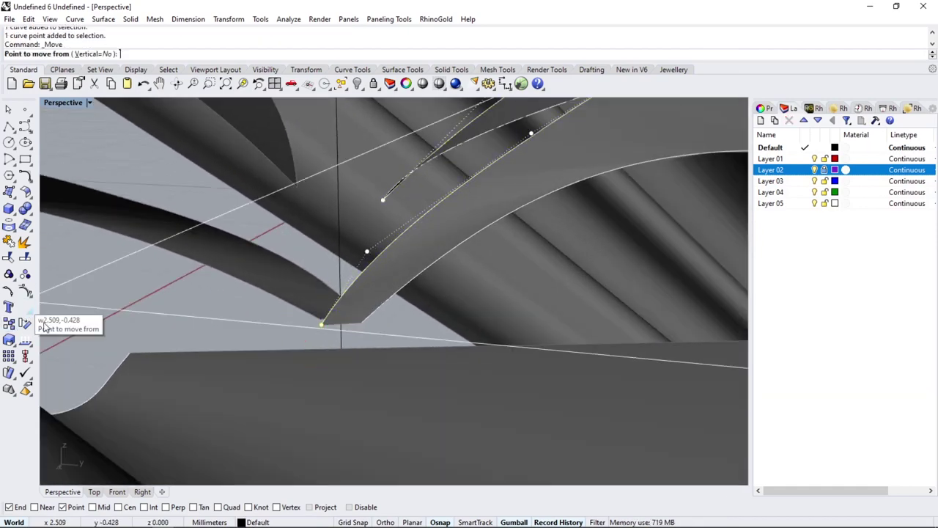
left_click(321, 326)
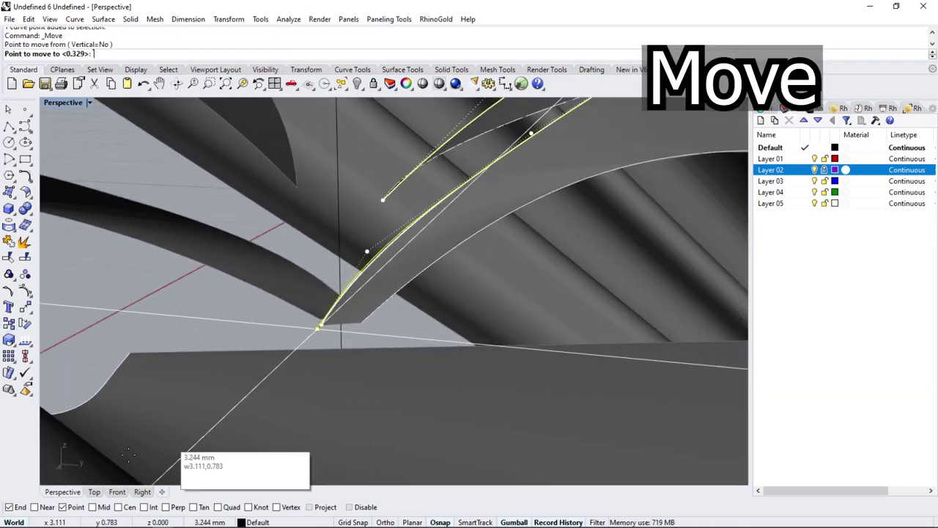
left_click(341, 266)
right_click_drag(346, 340, 372, 306)
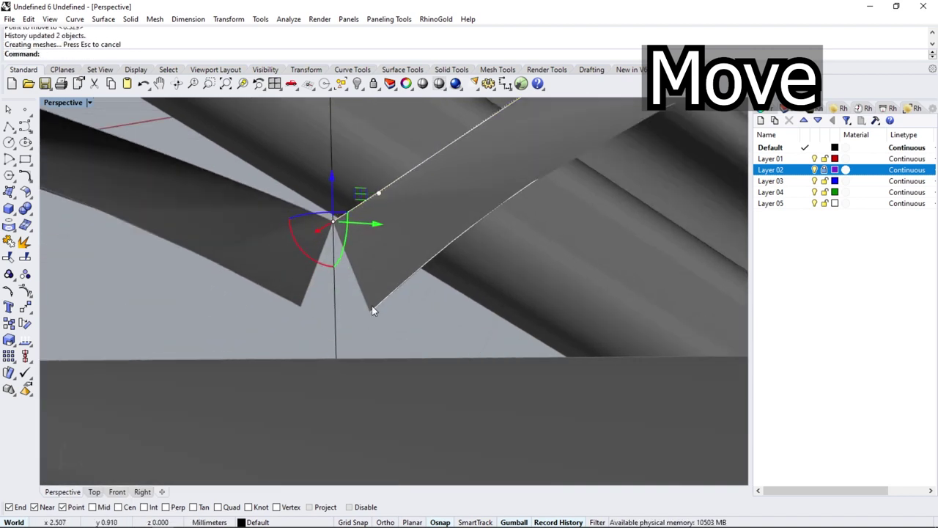
right_click(370, 313)
left_click(370, 314)
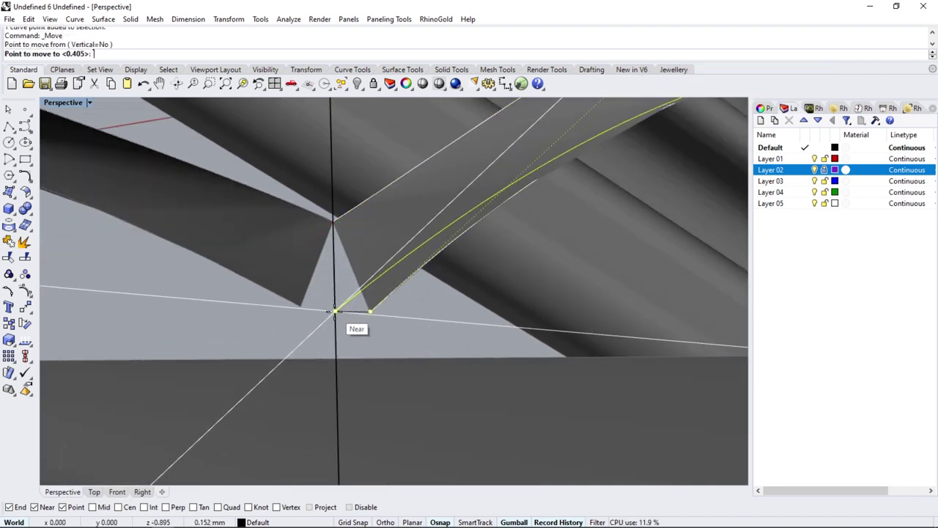
left_click(335, 314)
Check the result in Top and Front views and select the petal curves.
left_click(94, 491)
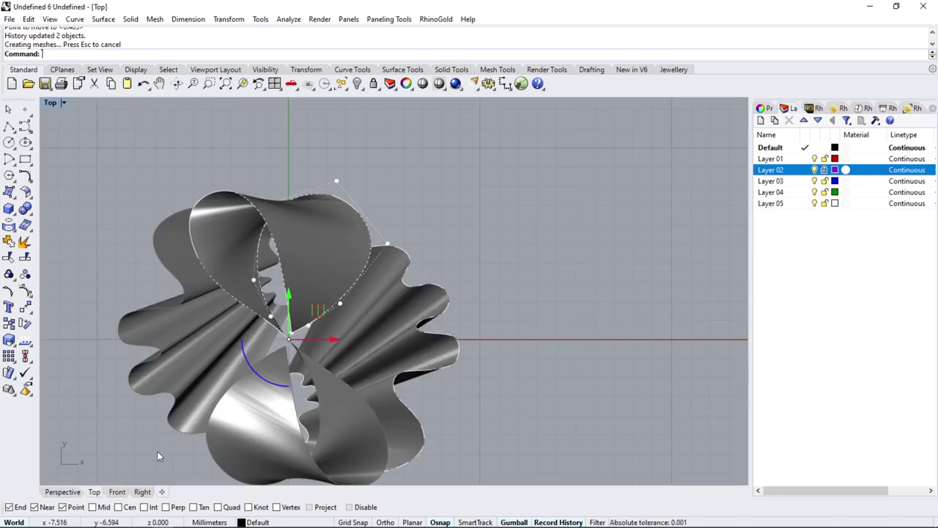
scroll(279, 396, "up", 4)
scroll(294, 410, "up", 3)
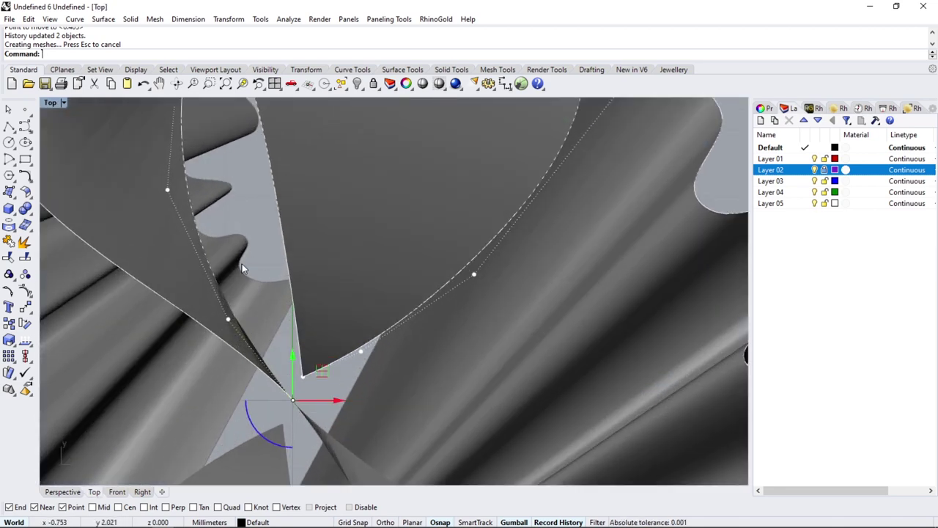
scroll(279, 328, "down", 5)
left_click(116, 491)
left_click(367, 300)
Raise the selected petal curves upward along Z.
scroll(382, 288, "up", 3)
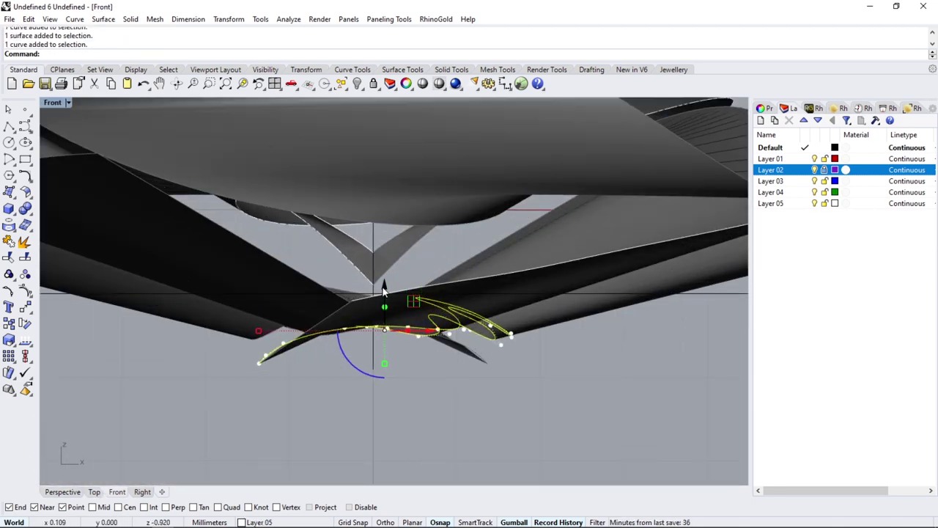
left_click_drag(382, 288, 383, 236)
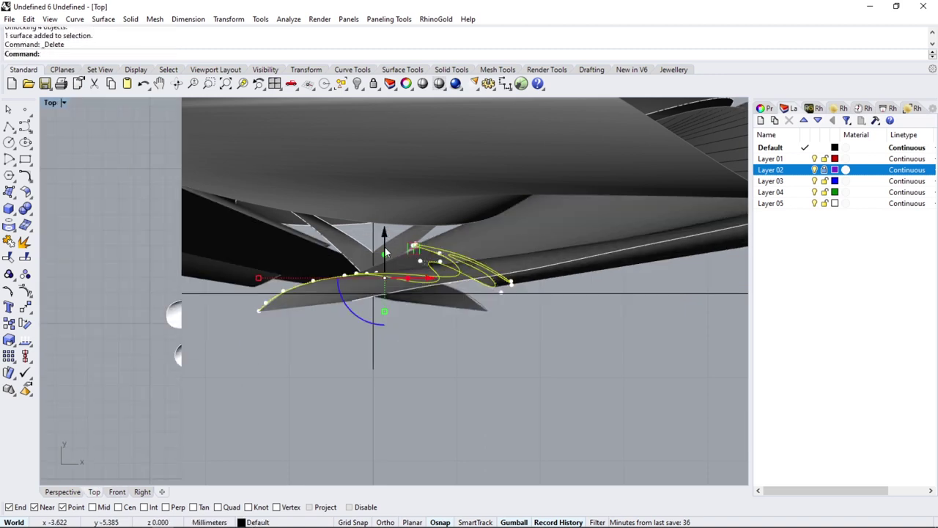
scroll(384, 252, "down", 5)
scroll(334, 226, "up", 3)
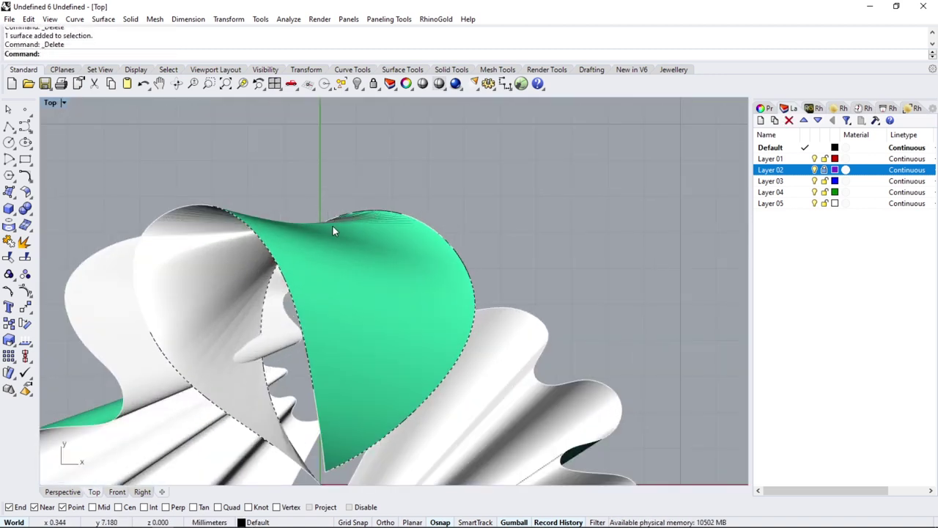
Move the remaining curve onto the Default layer with Change Object Layer.
left_click(358, 214)
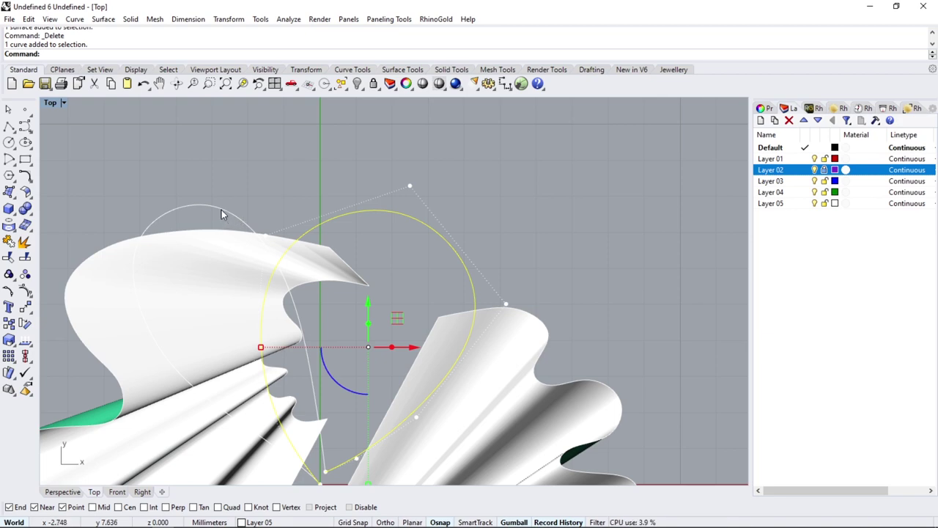
right_click(786, 150)
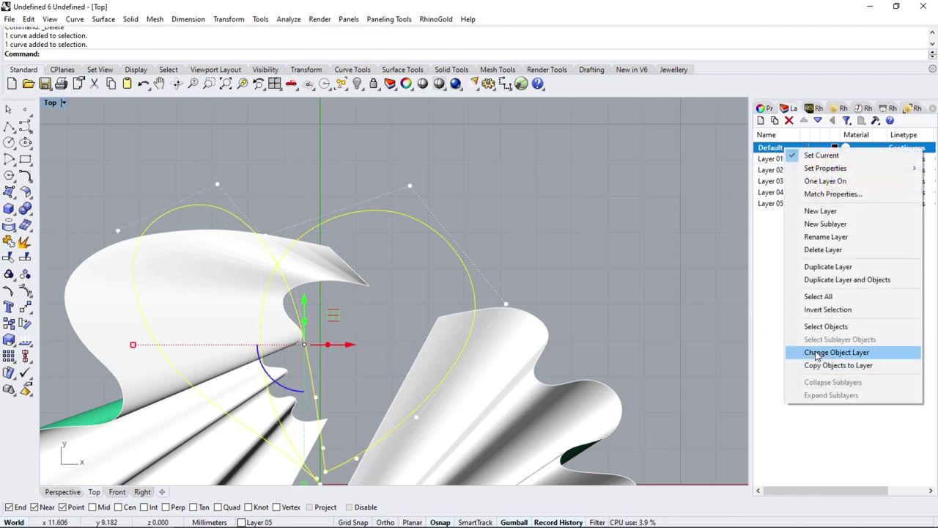
left_click(829, 354)
right_click_drag(331, 267, 332, 178)
scroll(331, 423, "up", 5)
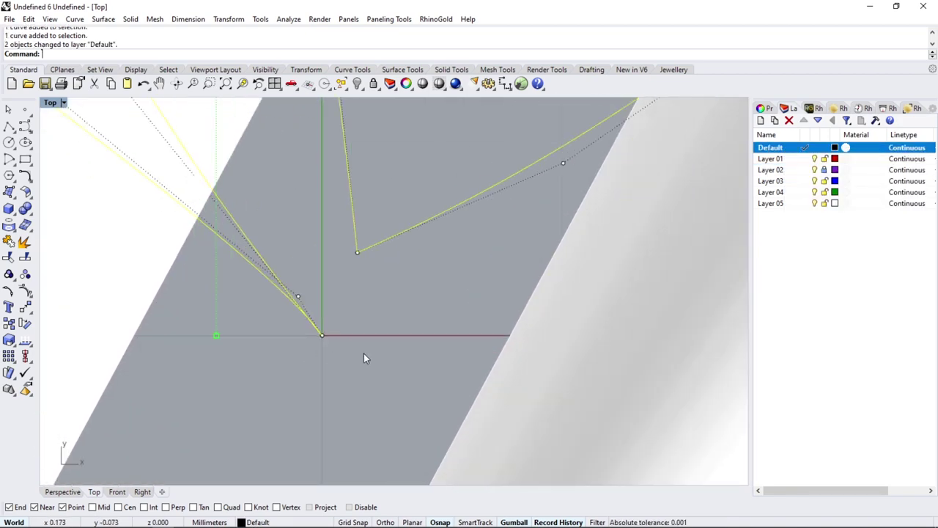
Unlock all objects, delete the vertical helper line, and select two edge curves.
left_click(62, 492)
right_click_drag(308, 294, 327, 261)
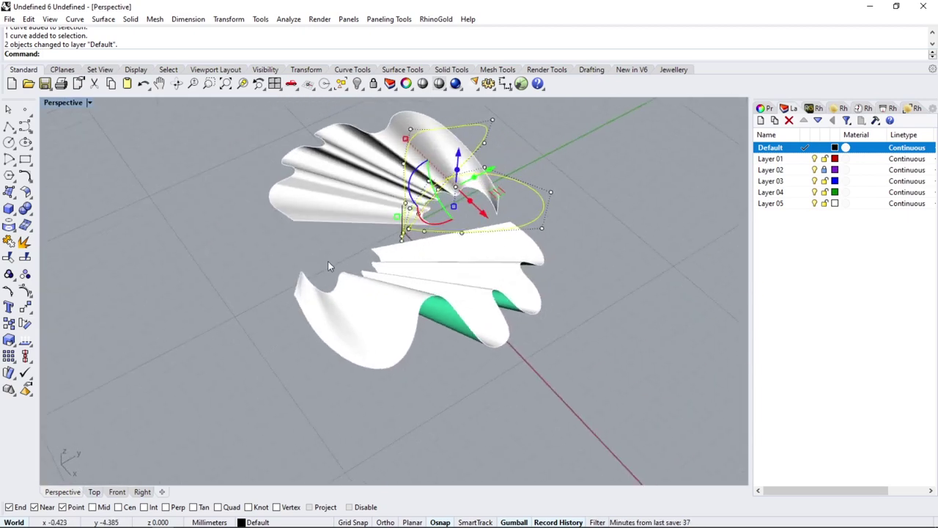
scroll(328, 261, "up", 5)
scroll(313, 269, "up", 5)
key("ctrl+alt+l")
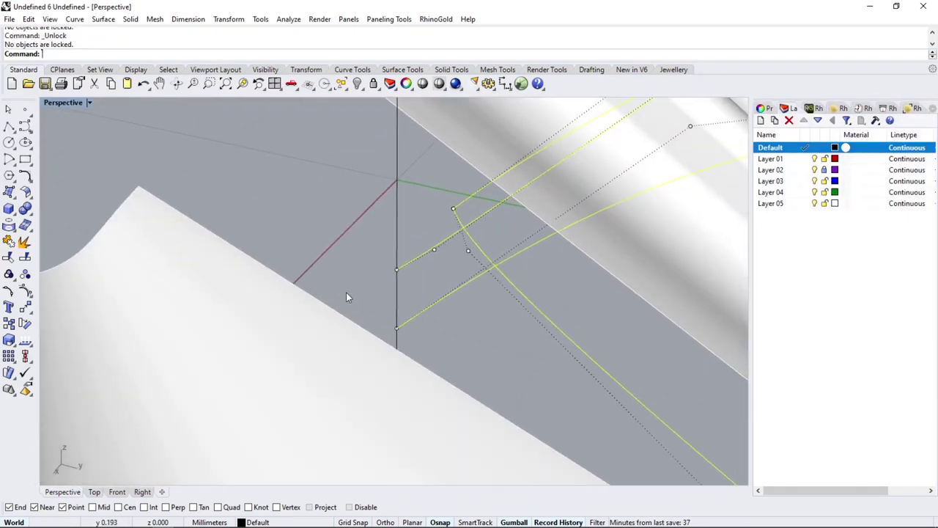
left_click(395, 300)
scroll(396, 301, "down", 3)
scroll(373, 316, "up", 3)
key("Delete")
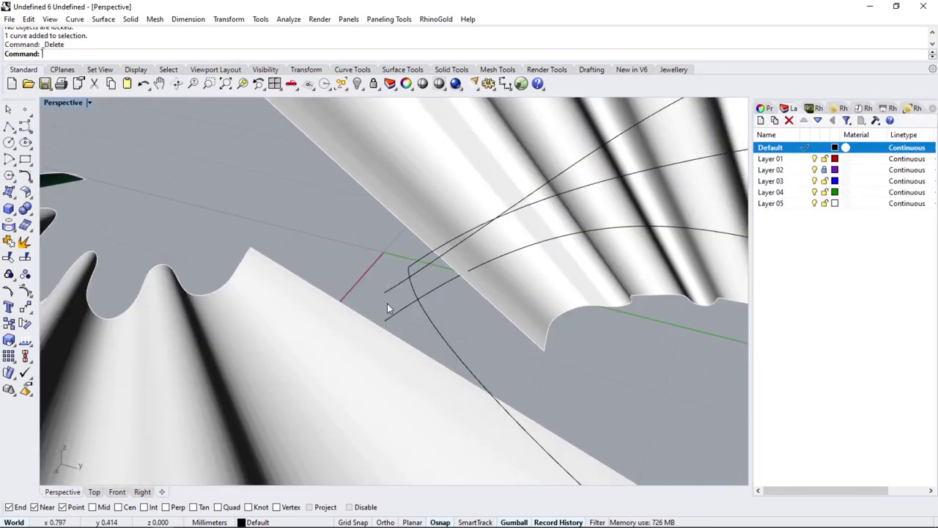
left_click(395, 314)
left_click(395, 315, "shift")
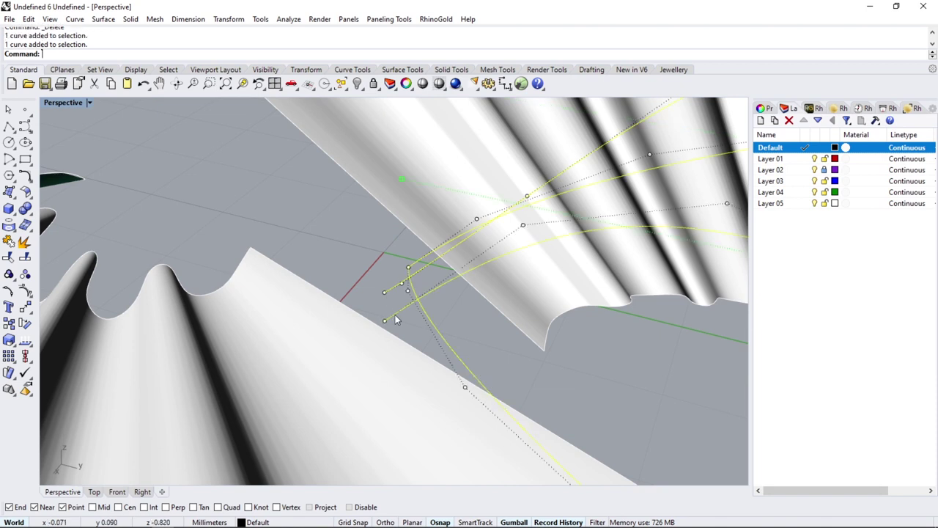
Draw a short line joining the two loop curve tips.
left_click(17, 134)
left_click(27, 137)
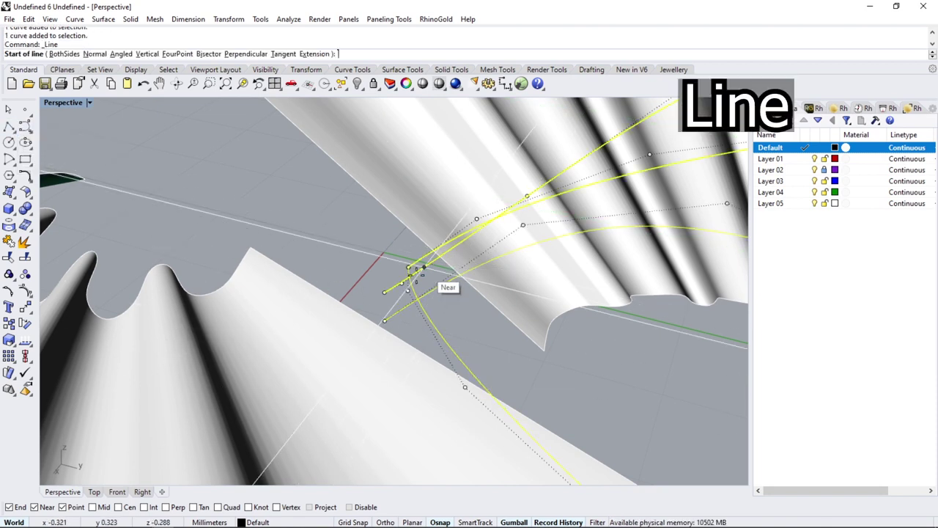
left_click(384, 292)
left_click(384, 320)
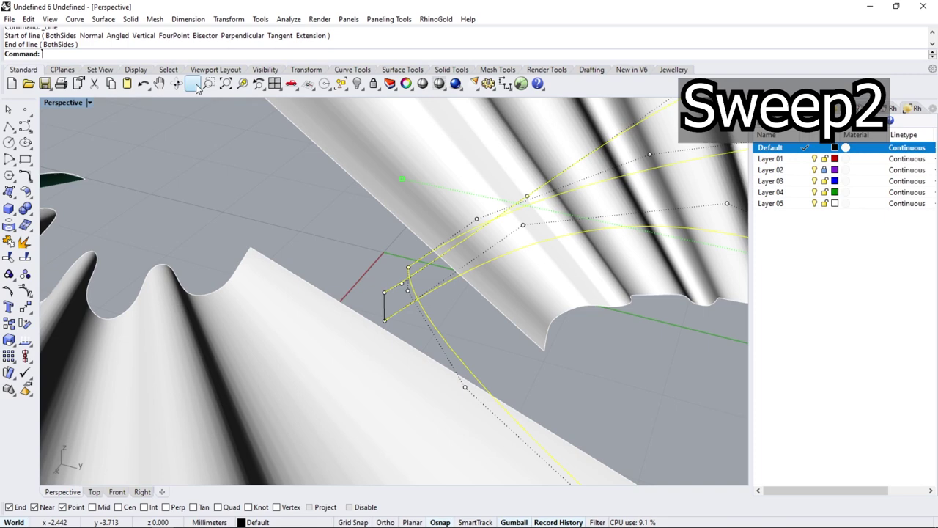
Sweep 2 Rails along the loop curves with the line as section and one added slash.
left_click(103, 19)
left_click(121, 71)
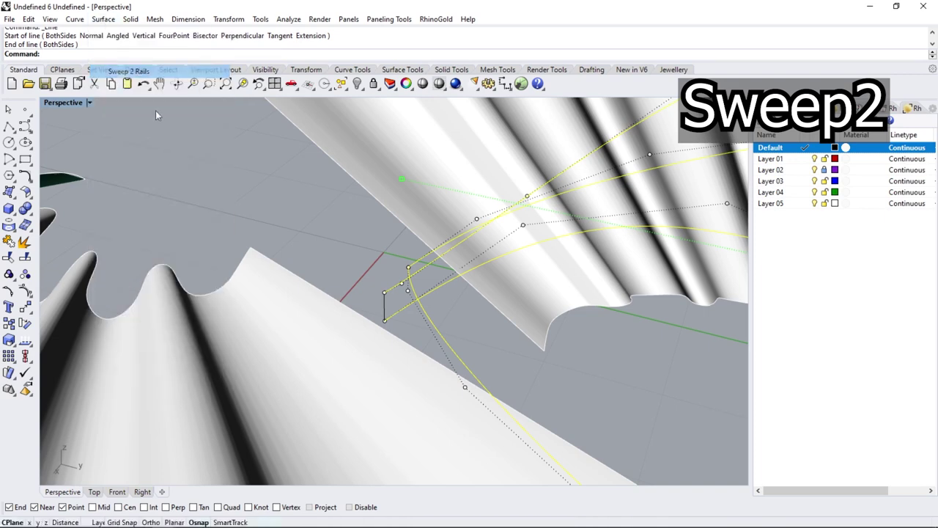
left_click(383, 306)
key("Return")
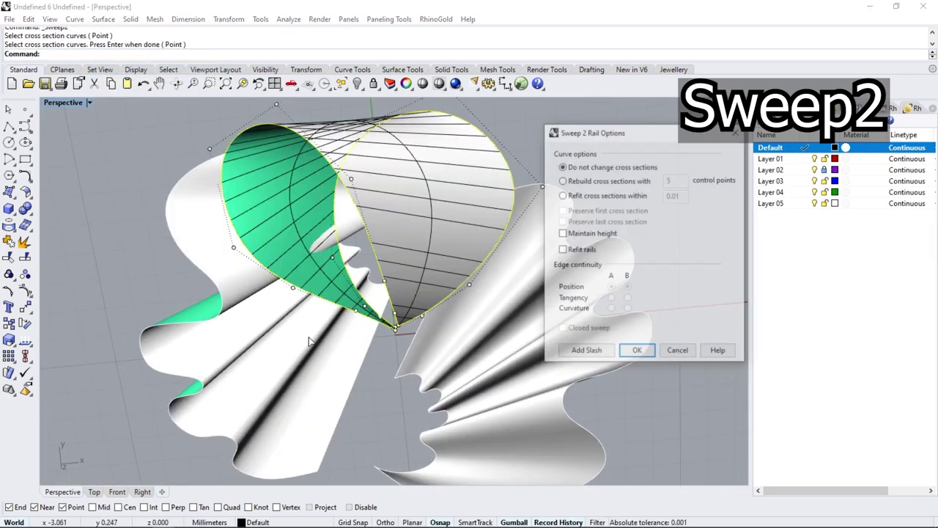
left_click(590, 355)
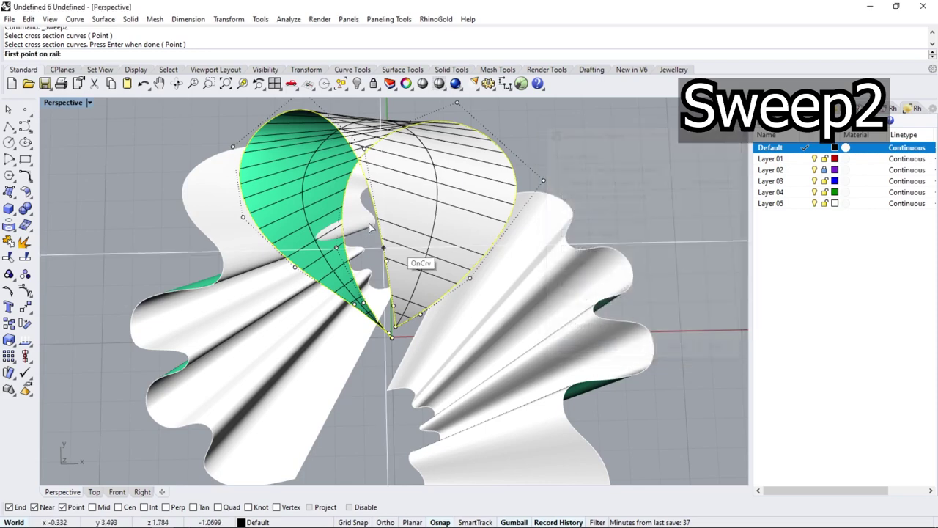
left_click(362, 169)
left_click(511, 197)
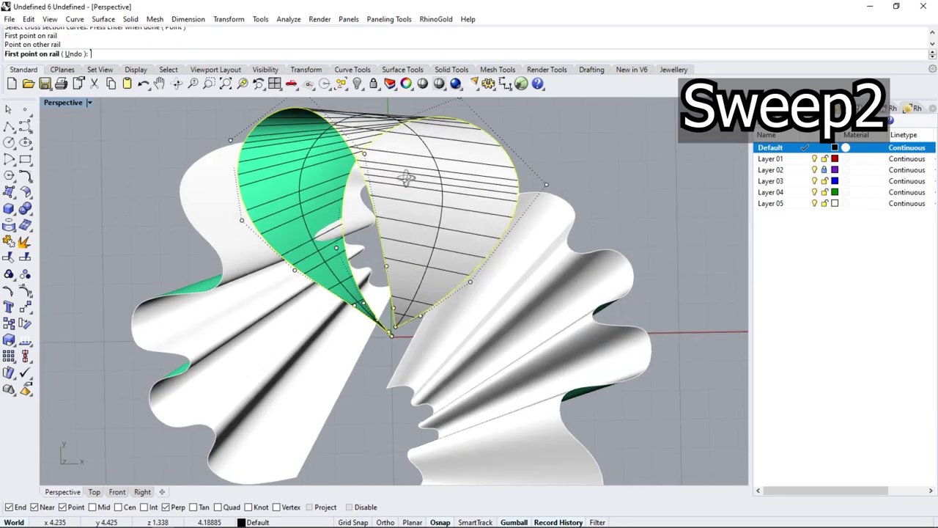
key("Return")
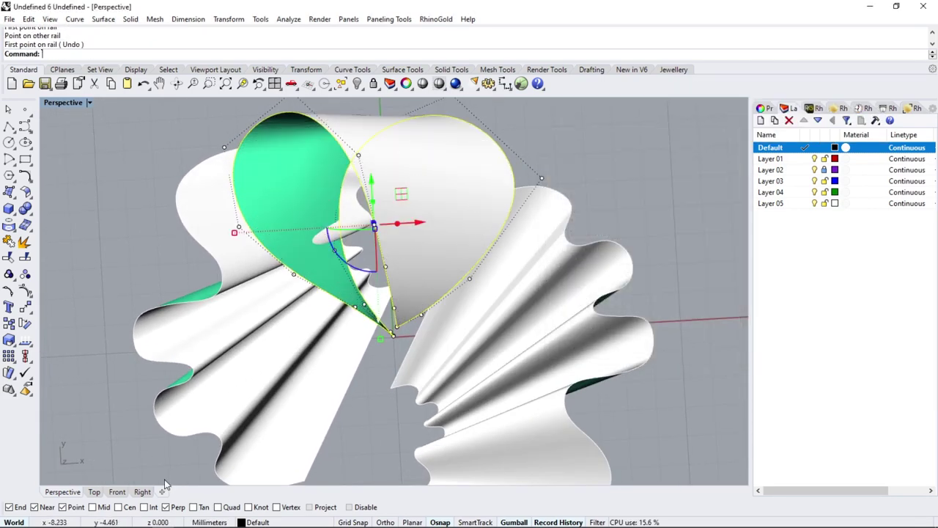
left_click(93, 495)
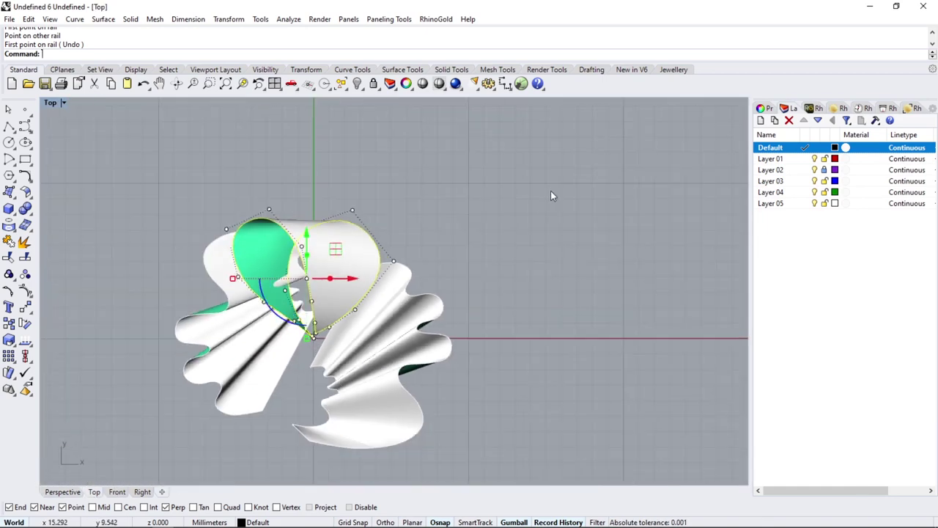
Zoom in on the bow loop in Top view and start ExtractIsoCurve.
scroll(320, 250, "down", 3)
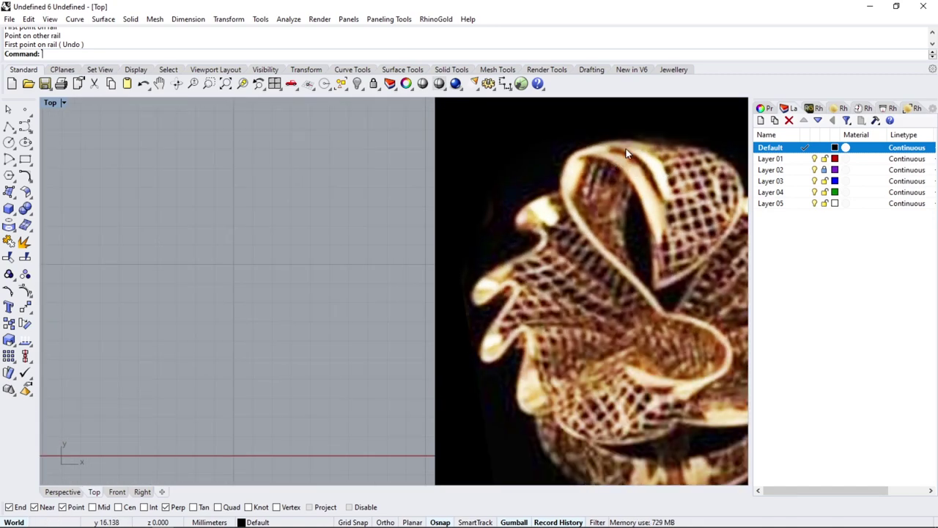
scroll(146, 296, "up", 4)
scroll(158, 271, "up", 2)
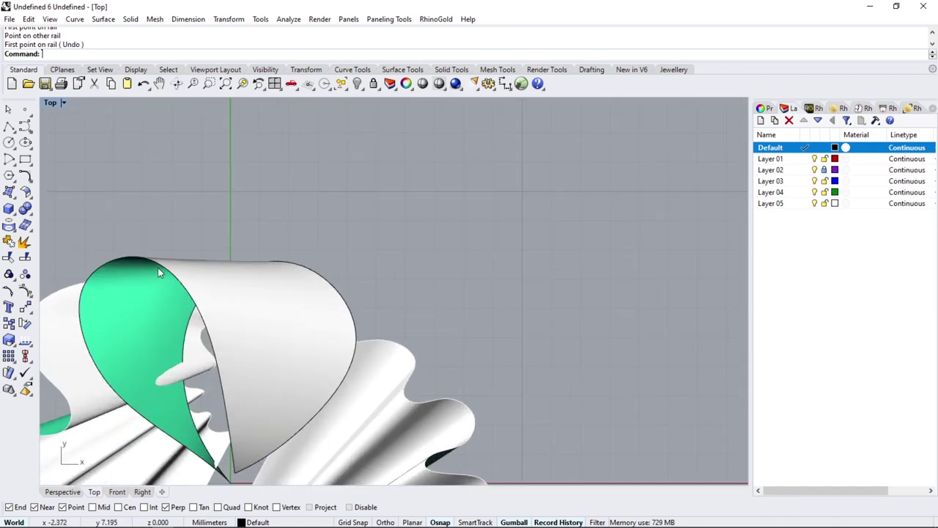
left_click(13, 230)
Extract the isocurve running across the loop's top, then delete the loop surface.
left_click(109, 231)
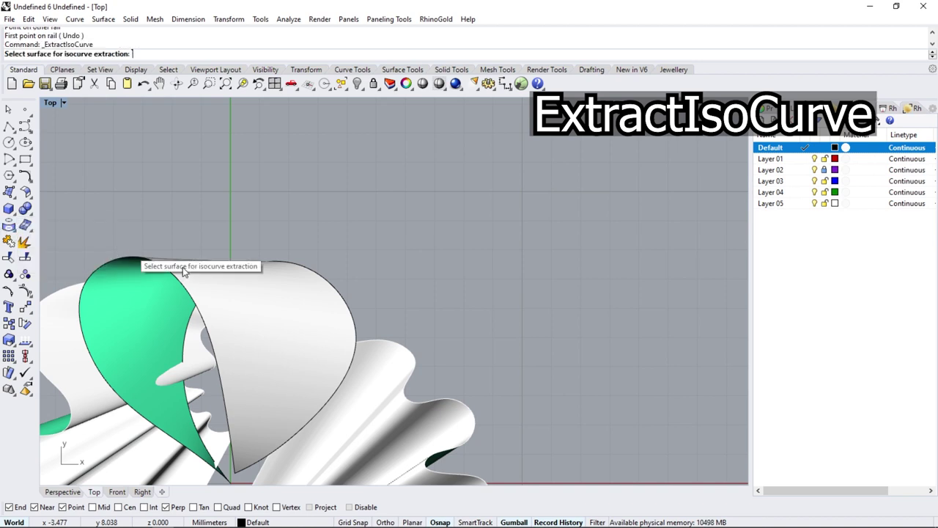
left_click(216, 273)
scroll(213, 264, "up", 3)
left_click(146, 54)
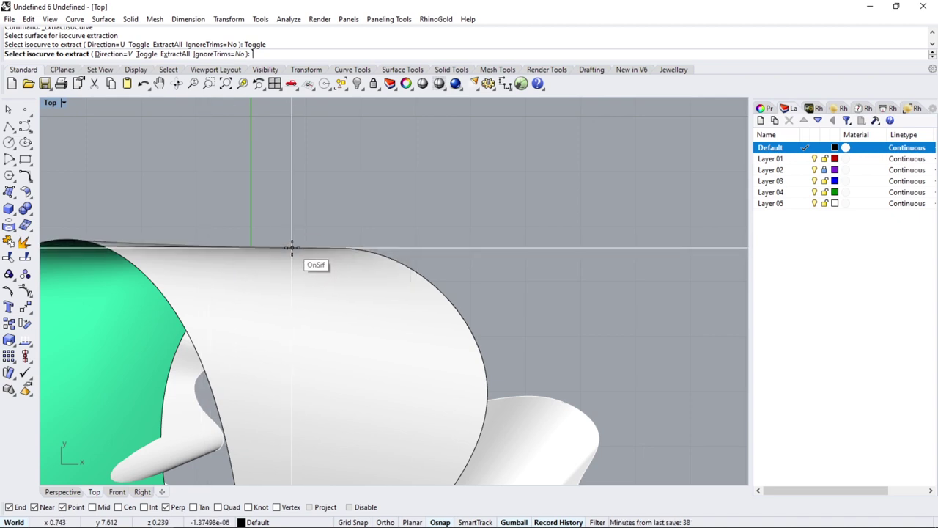
left_click(292, 247)
key("Return")
scroll(264, 264, "up", 3)
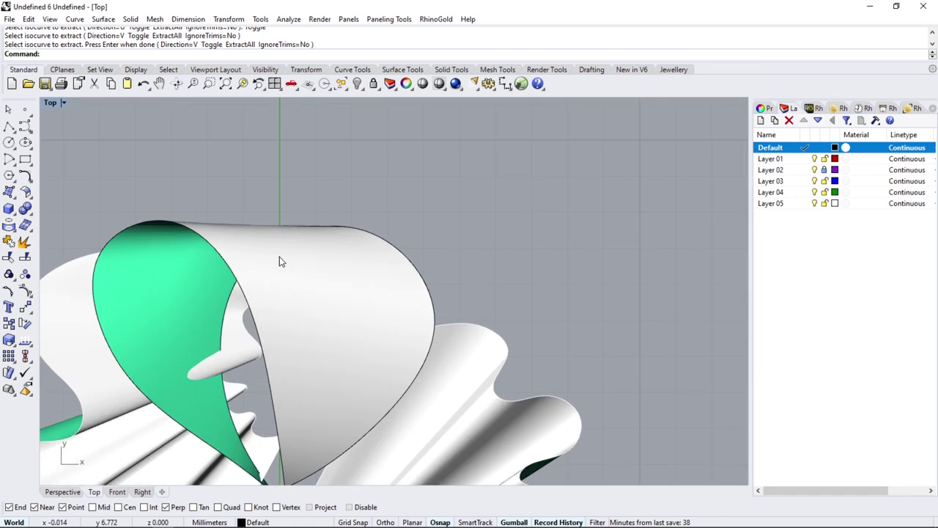
left_click(279, 257)
key("Delete")
Rebuild the top curve with more points and raise two middle control points into an arch.
left_click(281, 226)
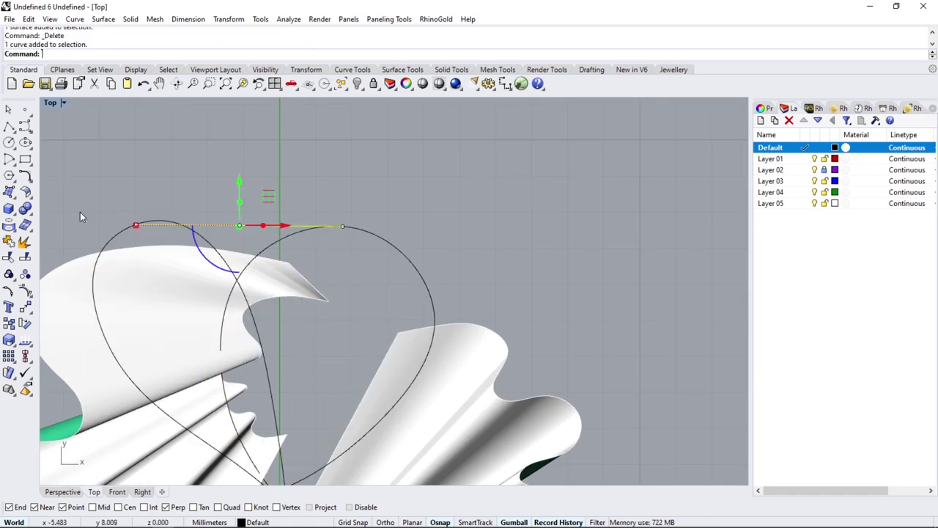
left_click(30, 181)
left_click(159, 198)
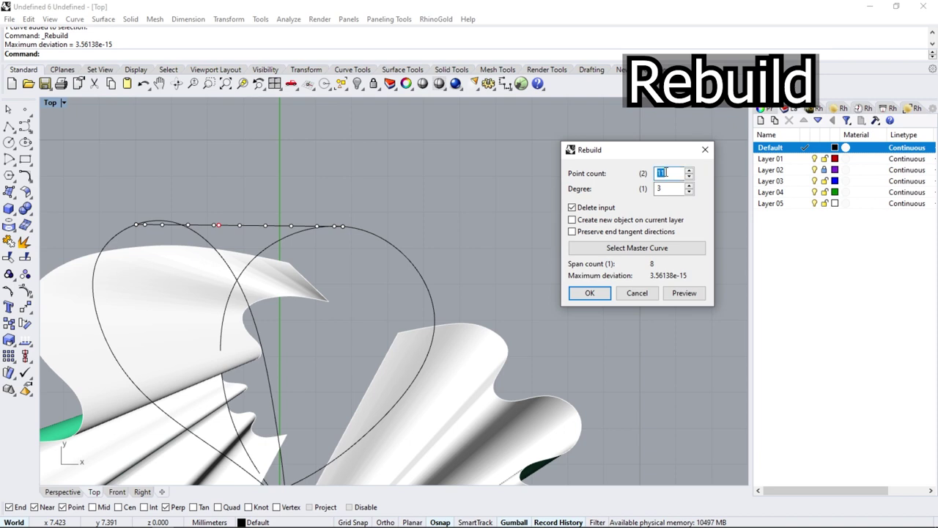
key("Return")
left_click_drag(286, 269, 286, 268)
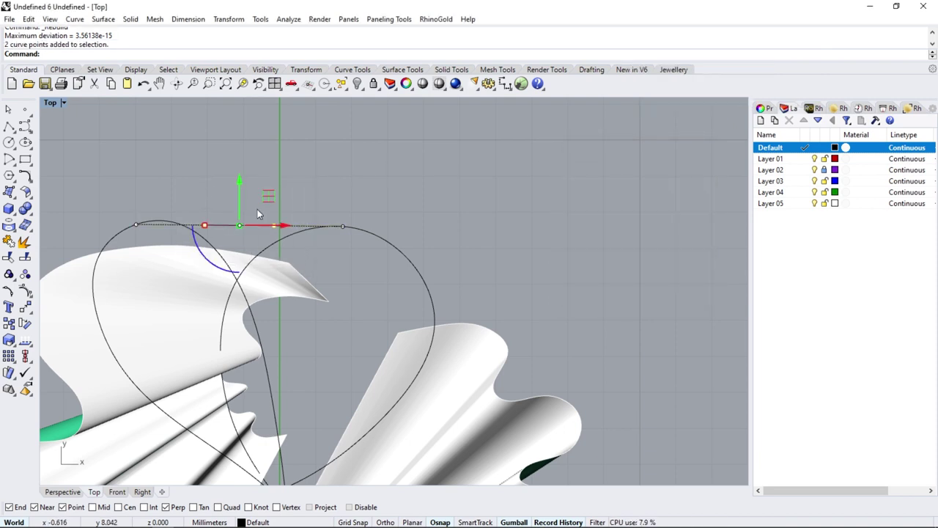
left_click_drag(240, 185, 241, 163)
Start a Sweep 2 Rails with the left and right teardrop curves as rails and the arched curve as section.
left_click(103, 19)
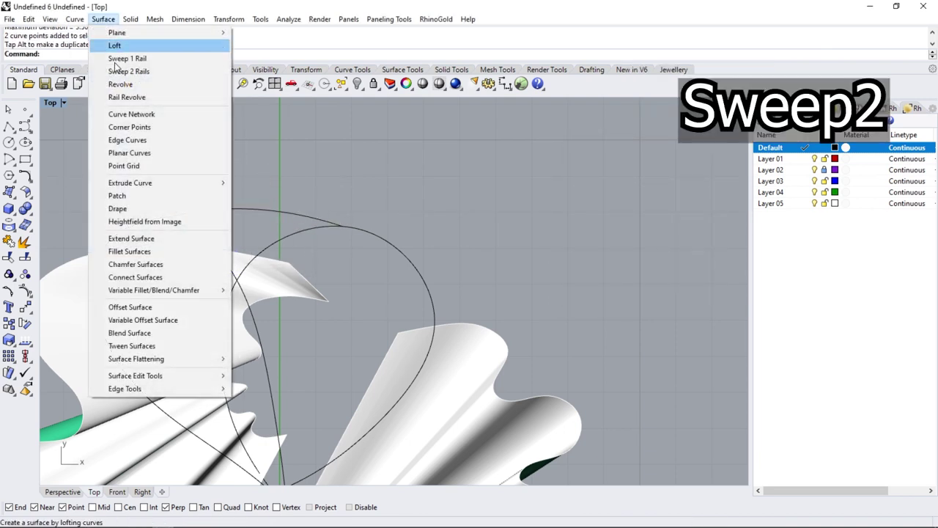
left_click(129, 71)
left_click(217, 246)
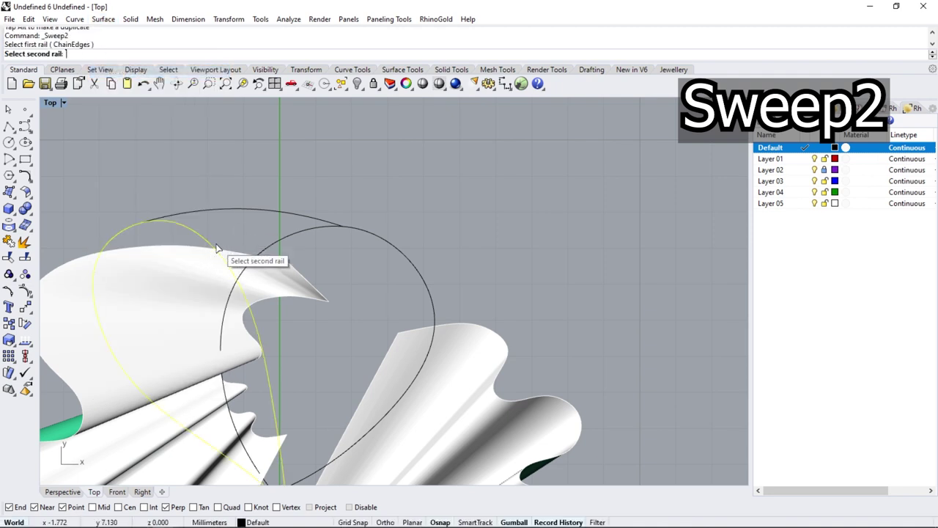
left_click(365, 235)
scroll(288, 198, "down", 1)
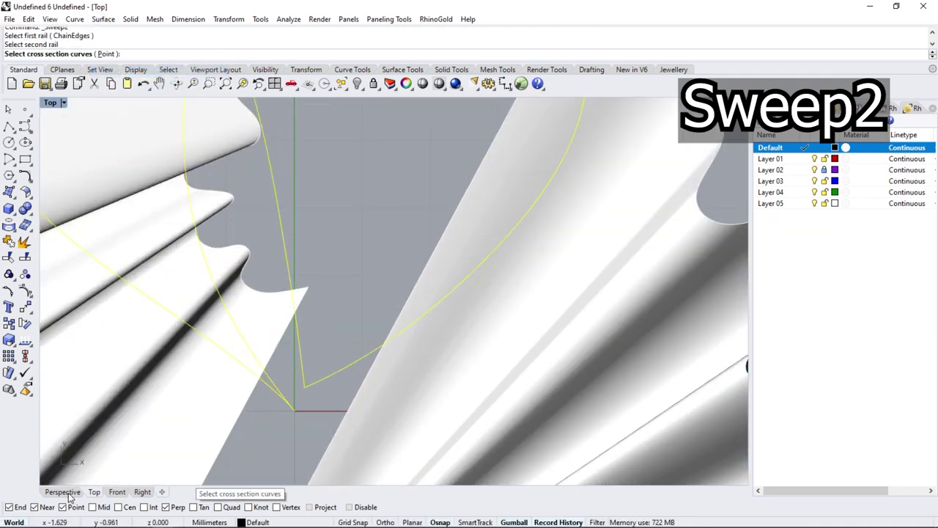
left_click(63, 491)
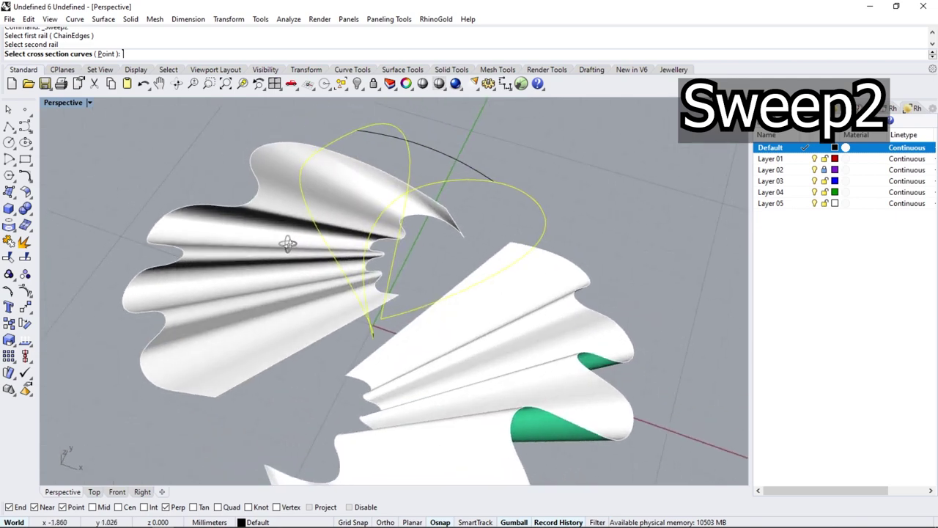
scroll(359, 339, "up", 5)
scroll(383, 281, "down", 3)
scroll(387, 348, "down", 2)
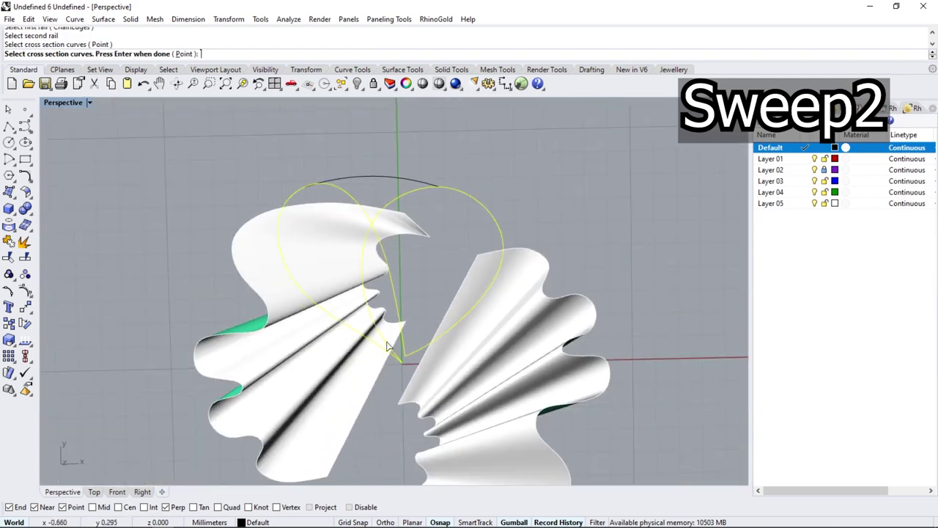
left_click(399, 190)
right_click_drag(400, 189, 413, 272)
scroll(409, 343, "up", 3)
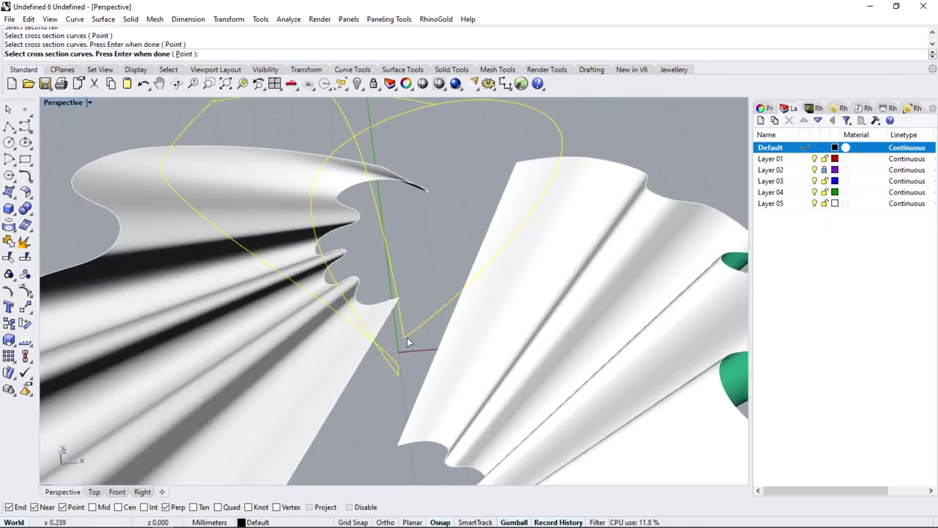
End the sweep at a point on the rails' pointed tip, accept it, and switch to Top view.
left_click(184, 54)
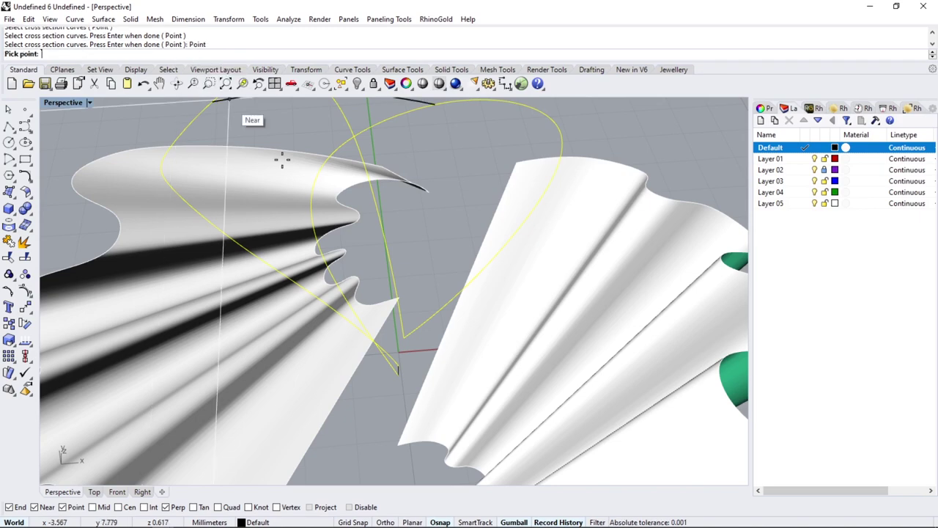
left_click(407, 337)
scroll(381, 332, "down", 3)
scroll(366, 278, "down", 3)
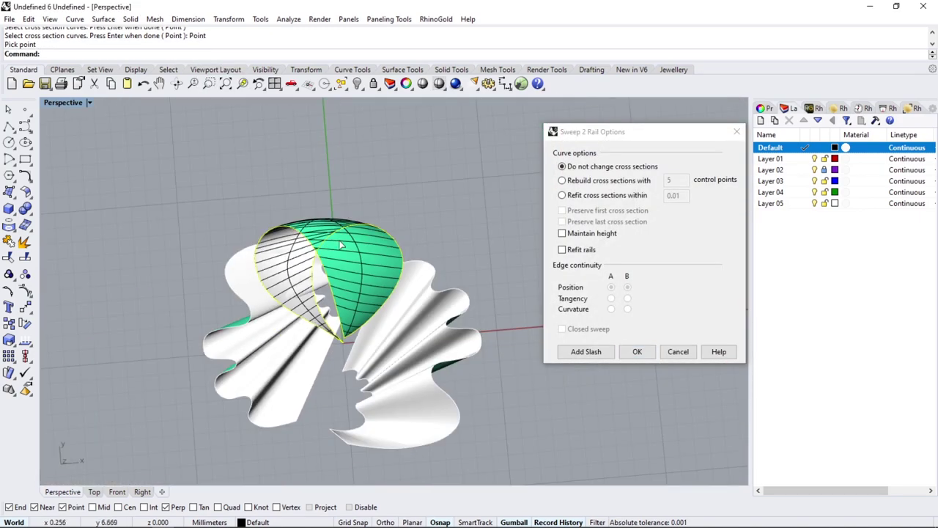
right_click_drag(342, 151, 347, 275)
key("Return")
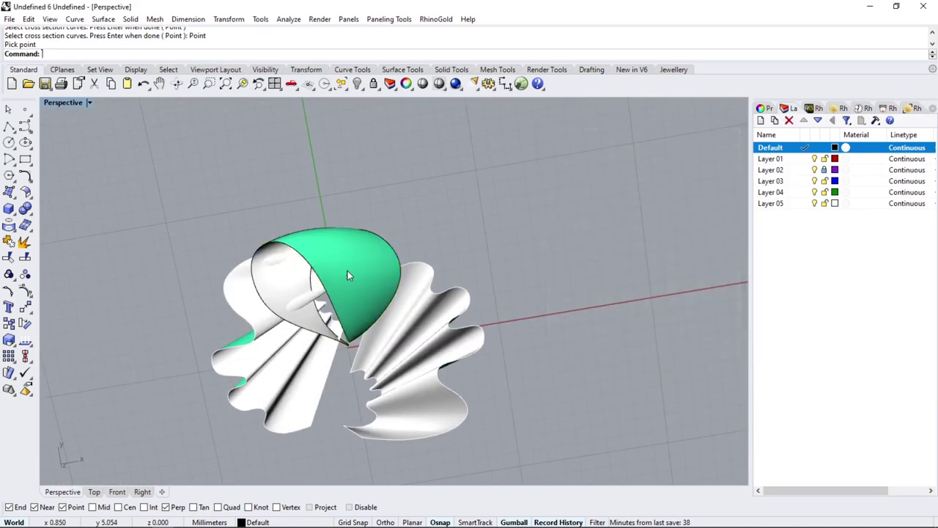
left_click(94, 492)
scroll(198, 350, "down", 5)
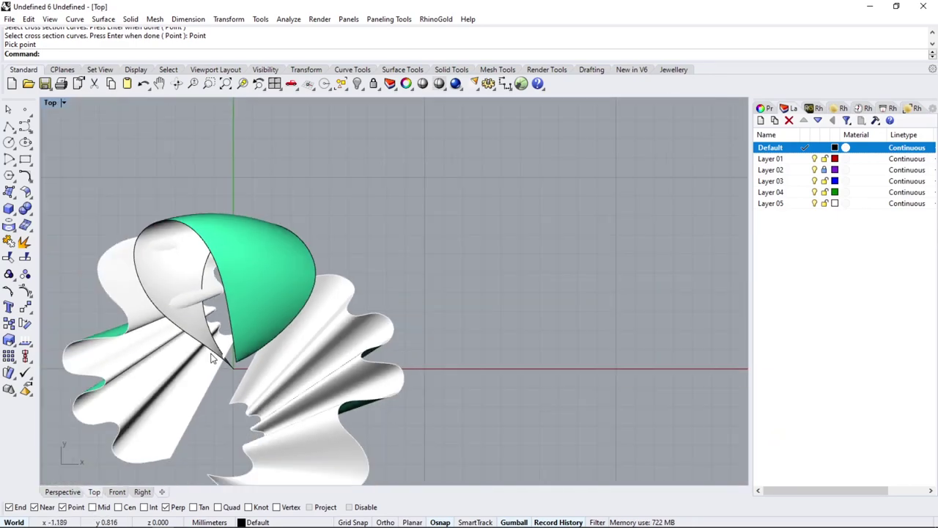
scroll(188, 299, "down", 5)
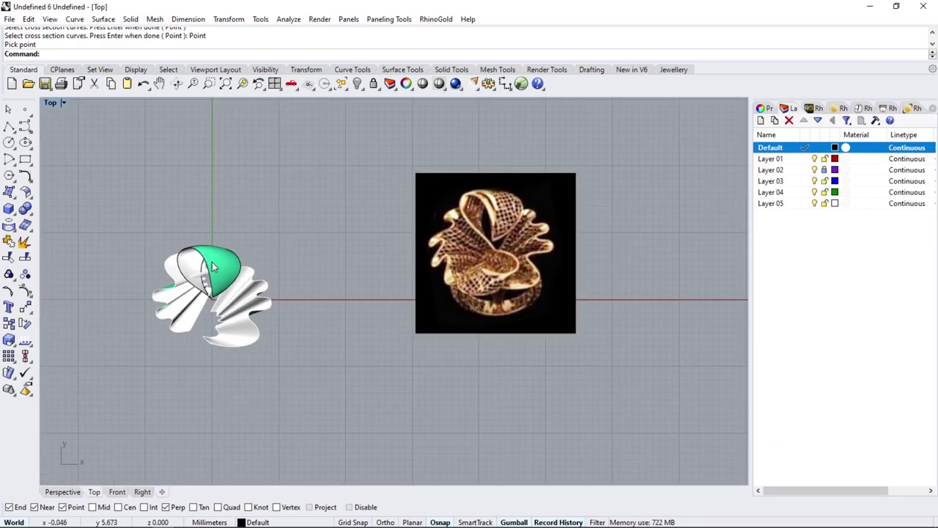
Rotate a copy of the domed loop surface 180° about centre 0.
scroll(231, 293, "up", 5)
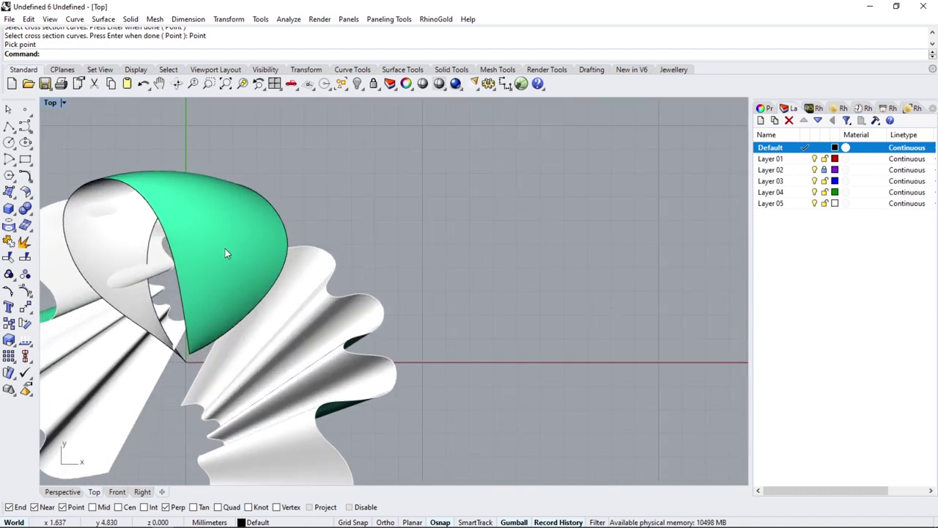
left_click(225, 248)
scroll(242, 250, "down", 3)
left_click(25, 323)
left_click(86, 53)
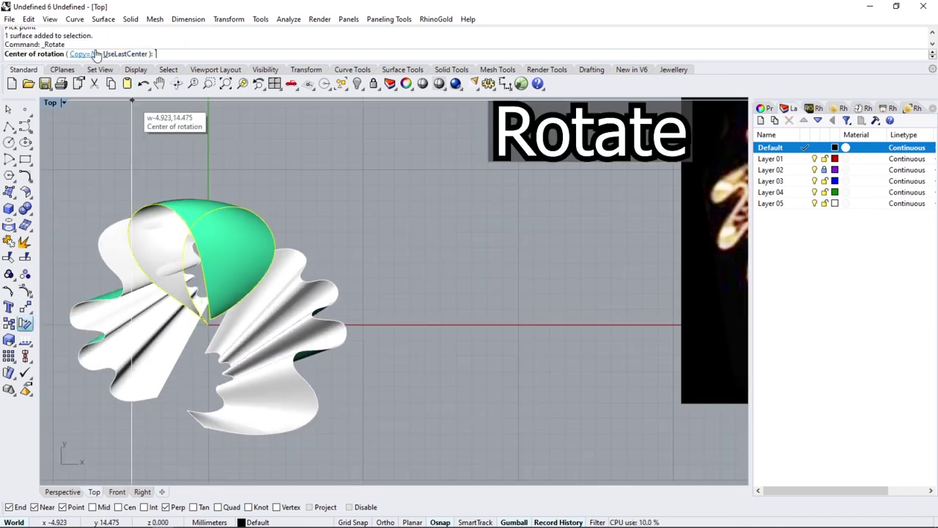
type("0")
key("Return")
type("180")
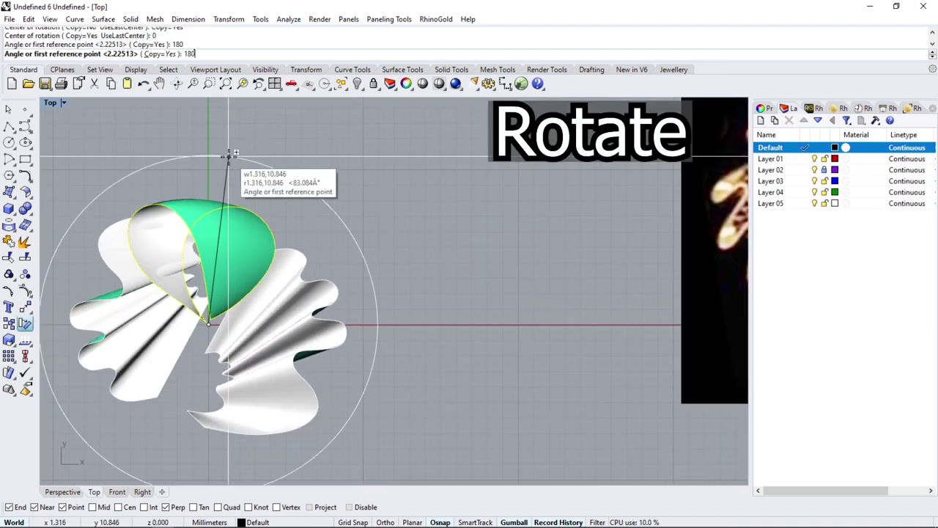
key("Return")
key("Return")
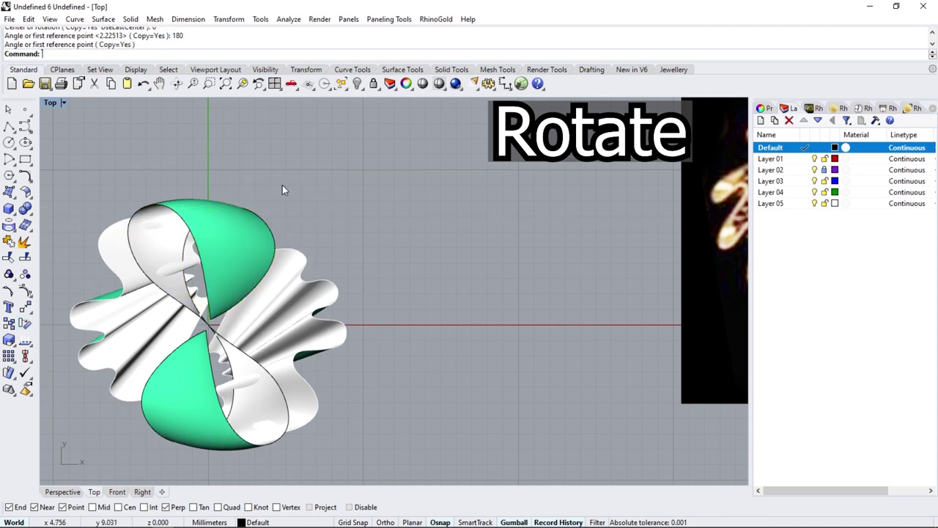
Squish a wavy petal surface flat and drag the flattened piece up above the ring.
left_click(94, 492)
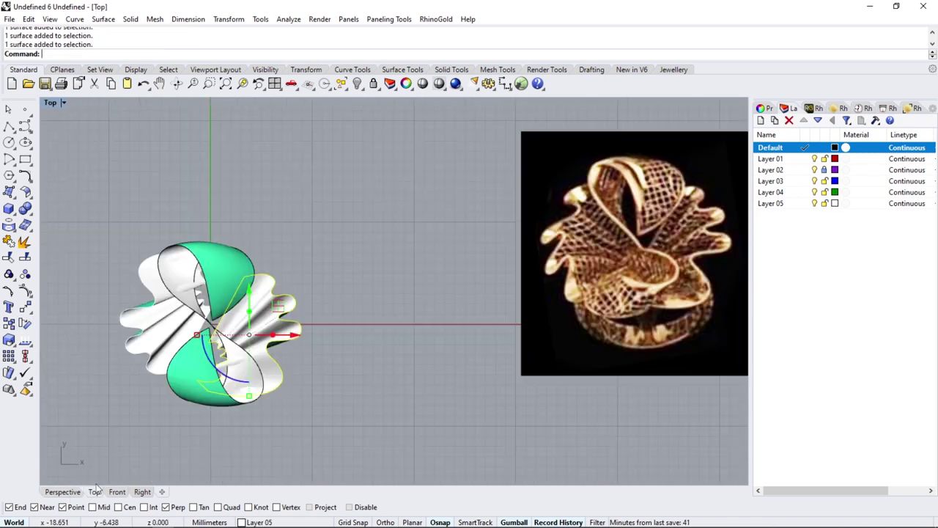
type("Squish")
key("Return")
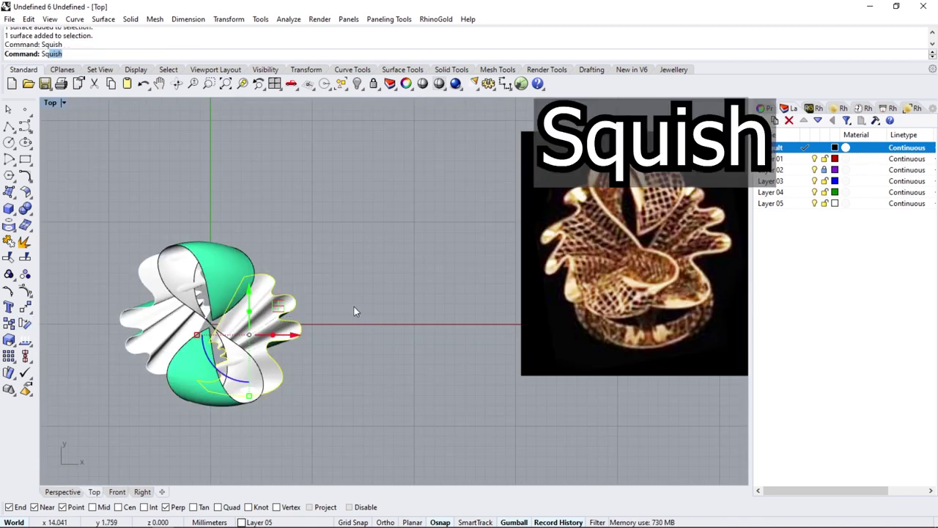
scroll(343, 329, "down", 5)
key("Return")
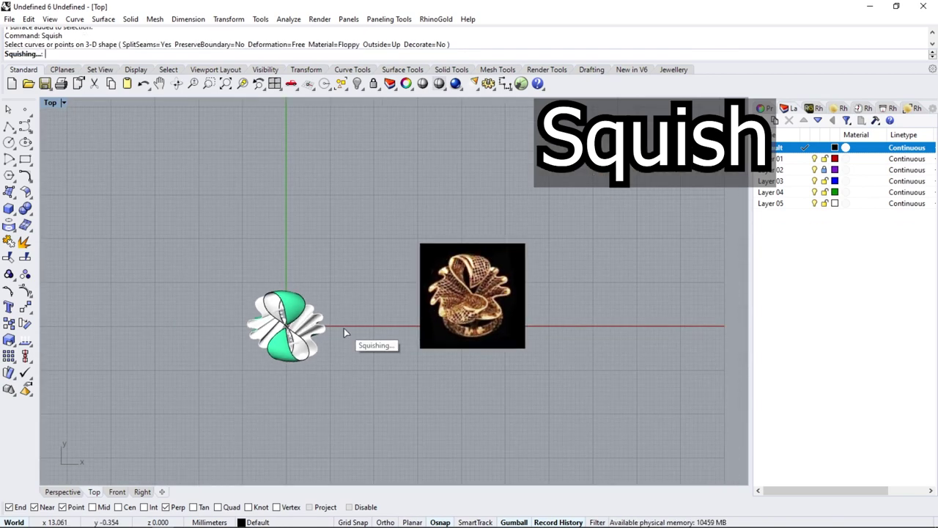
scroll(331, 310, "up", 5)
left_click(201, 352)
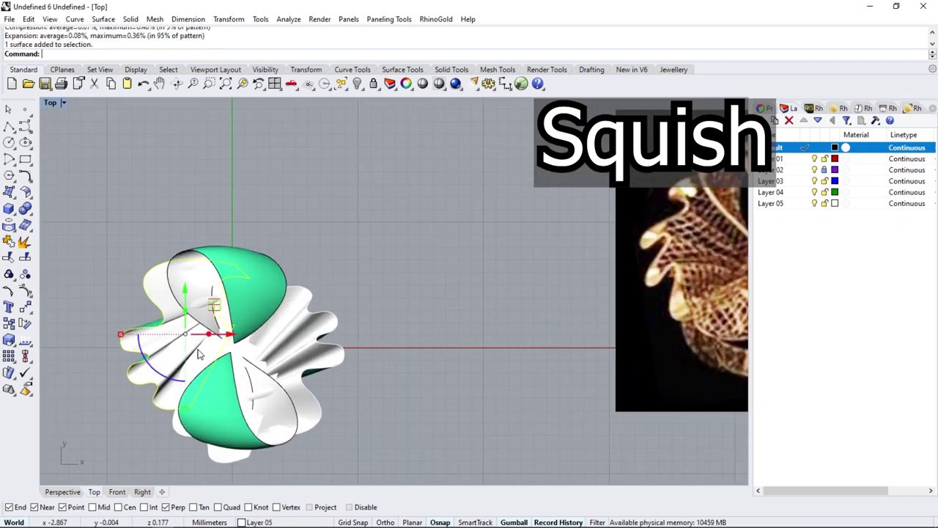
scroll(210, 359, "up", 3)
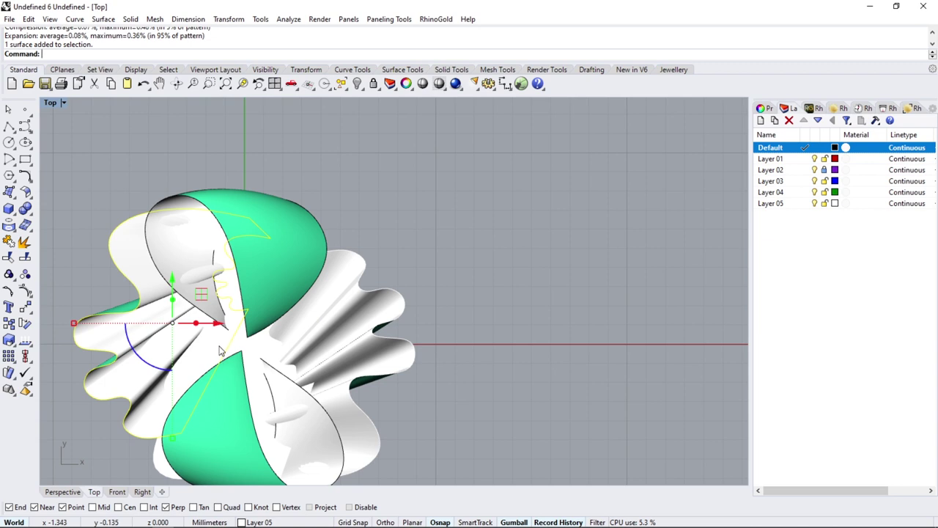
left_click(269, 418)
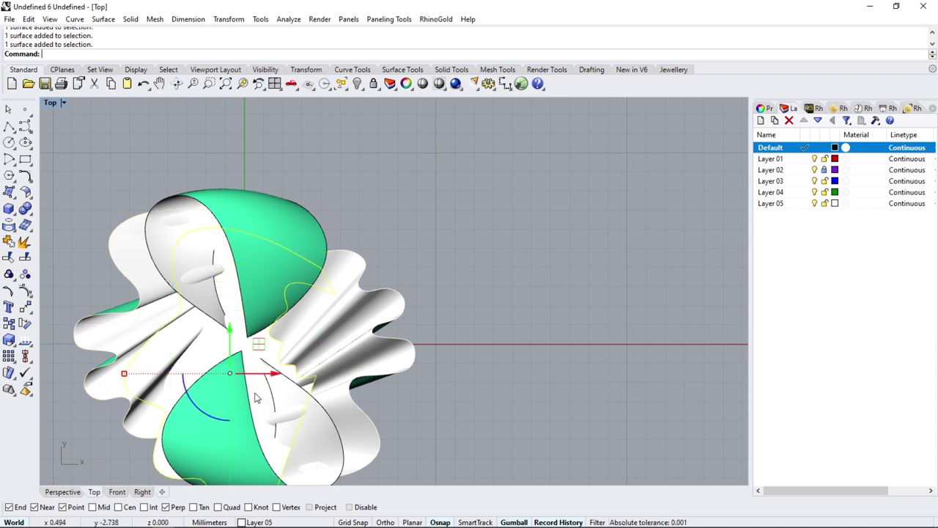
scroll(255, 398, "down", 4)
left_click_drag(275, 322, 314, 224)
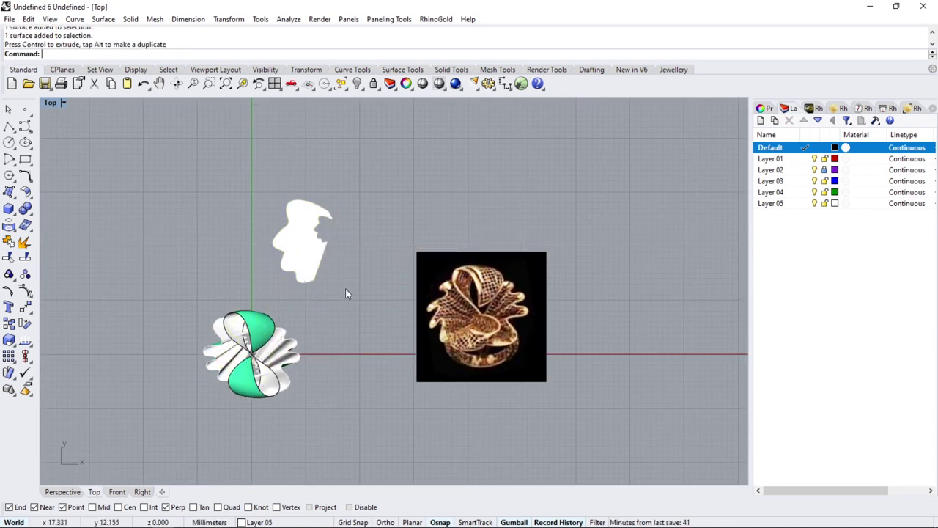
Offset the flattened piece's outline 0.2 mm to the inside.
right_click_drag(317, 272, 317, 283)
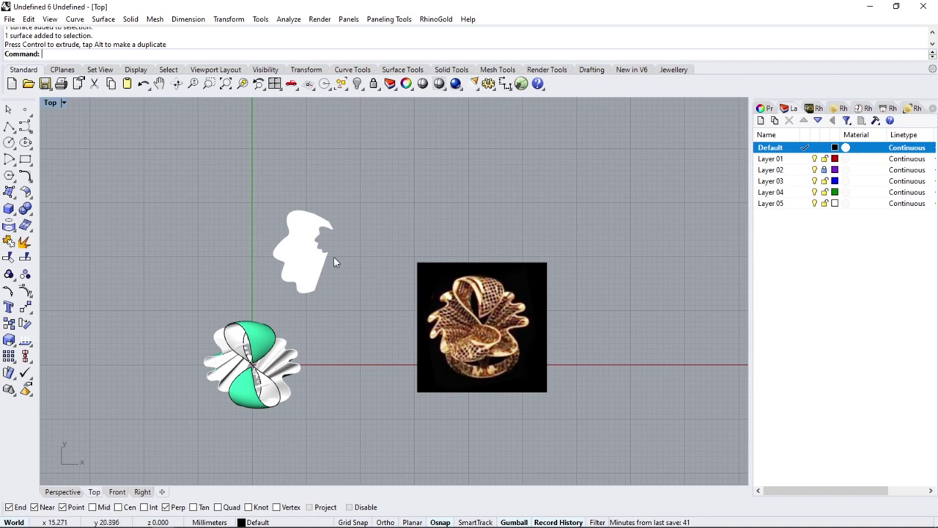
scroll(311, 271, "up", 4)
left_click(31, 184)
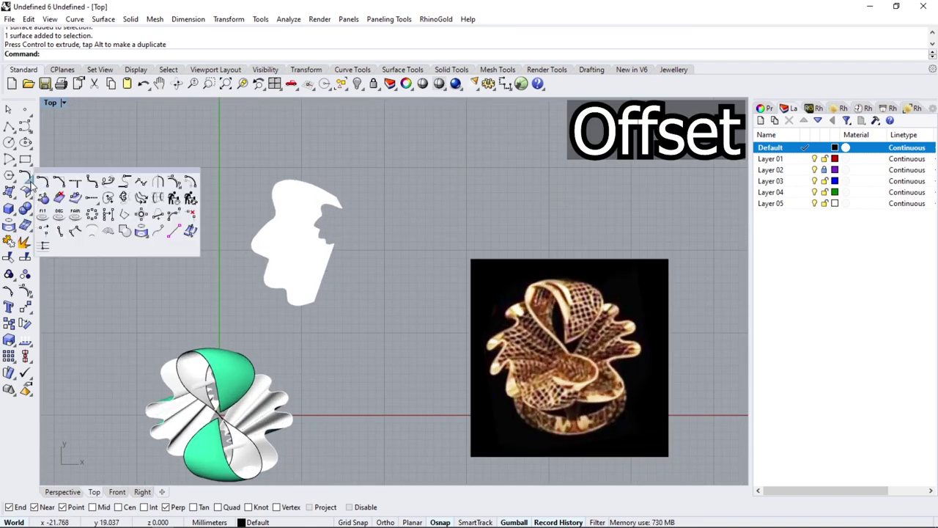
left_click(188, 180)
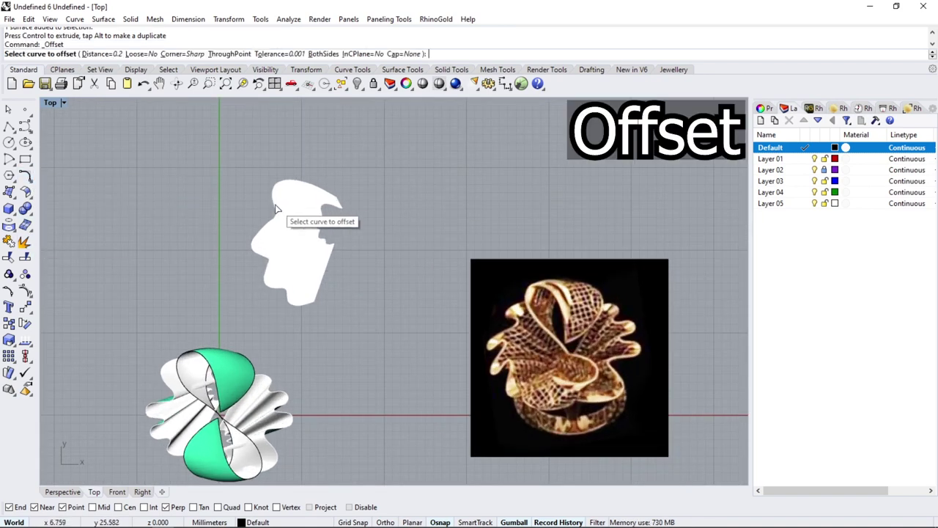
left_click(275, 208)
scroll(288, 226, "up", 5)
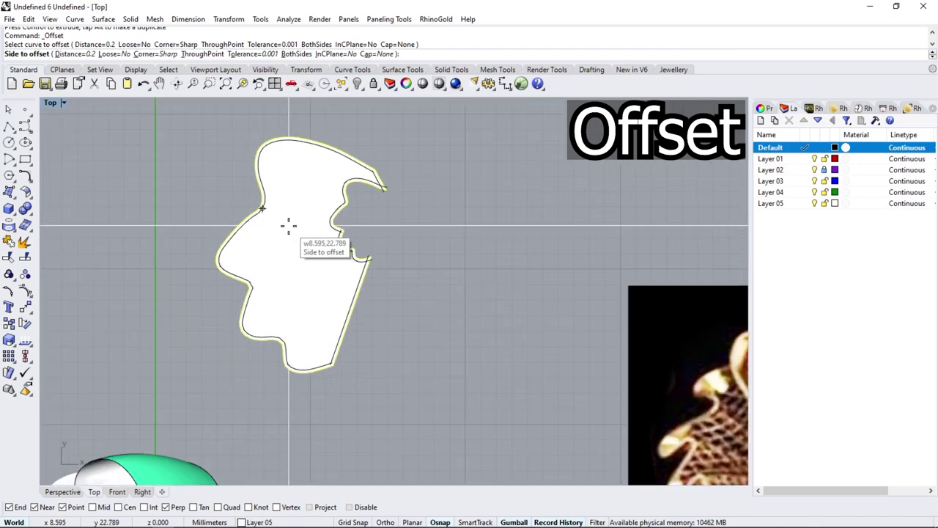
left_click(289, 226)
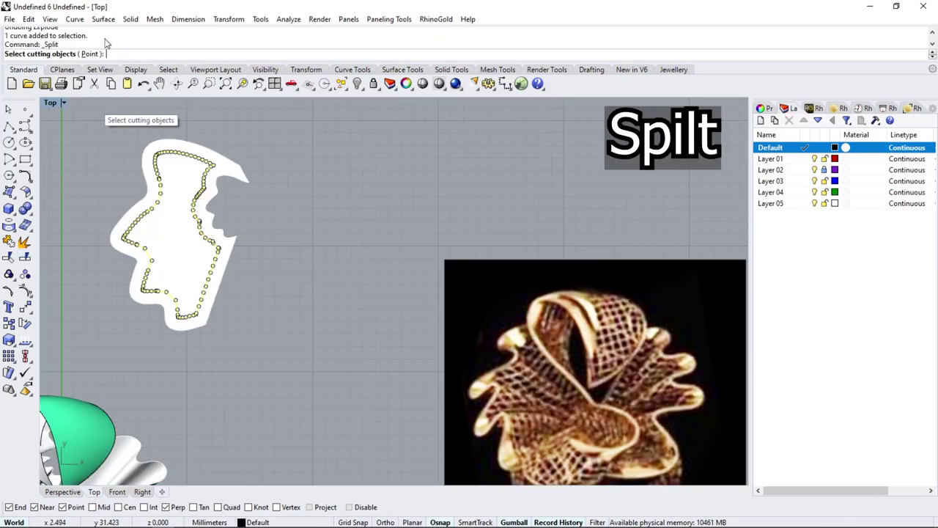
Split the inset curve at points and delete the unwanted piece.
left_click(90, 55)
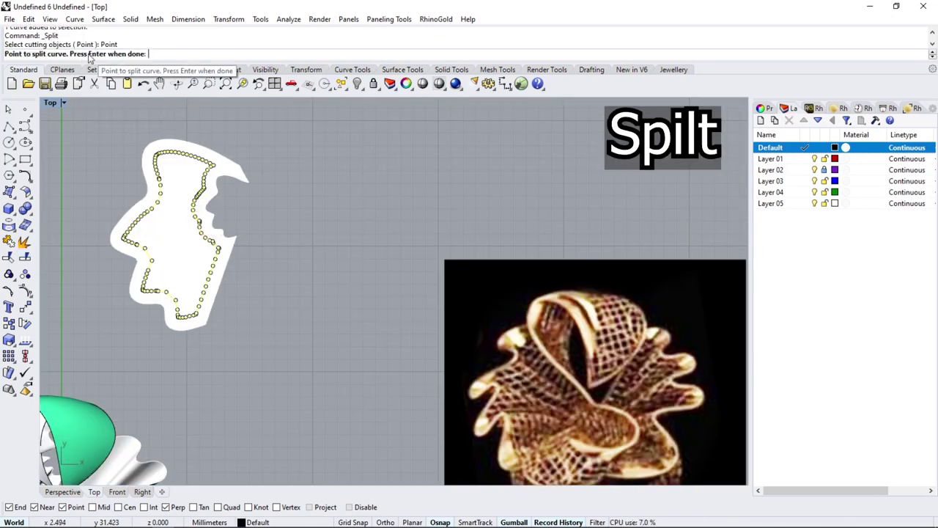
scroll(219, 167, "up", 3)
scroll(218, 167, "up", 2)
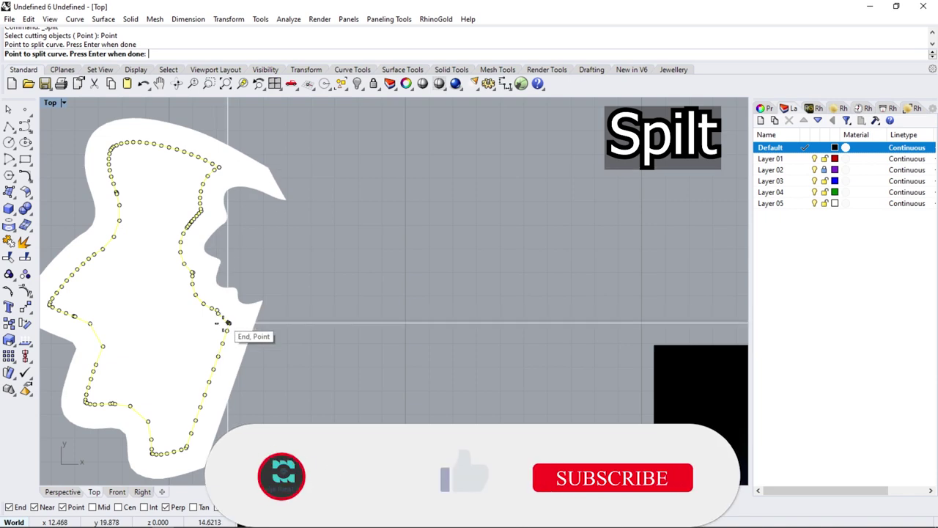
scroll(227, 329, "down", 2)
key("Return")
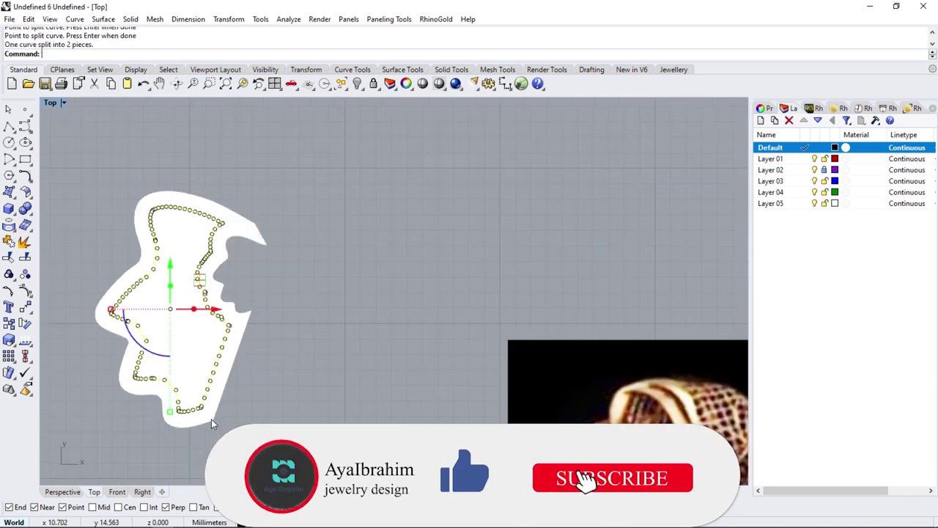
left_click(217, 374)
key("Return")
key("Delete")
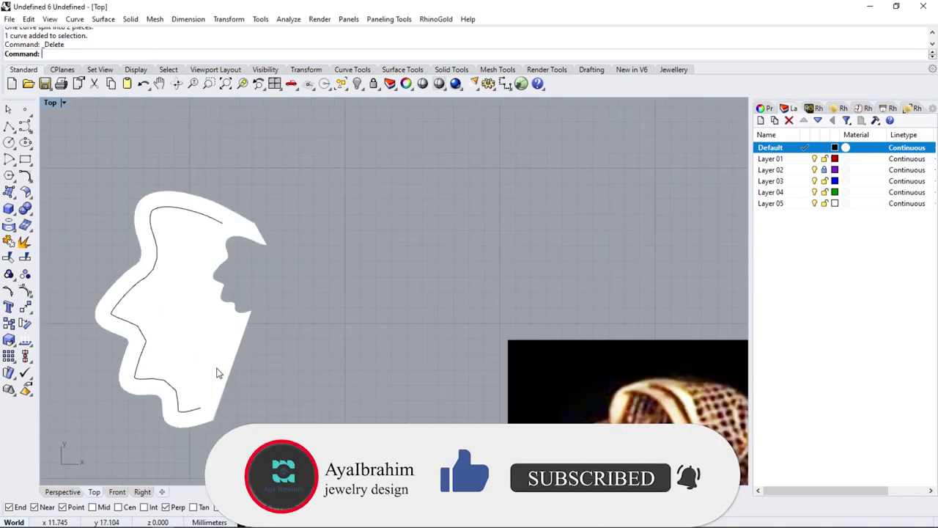
Rebuild the remaining open curve with 25 points at degree 3.
left_click(187, 414)
left_click(217, 438)
scroll(148, 427, "up", 3)
scroll(200, 388, "up", 2)
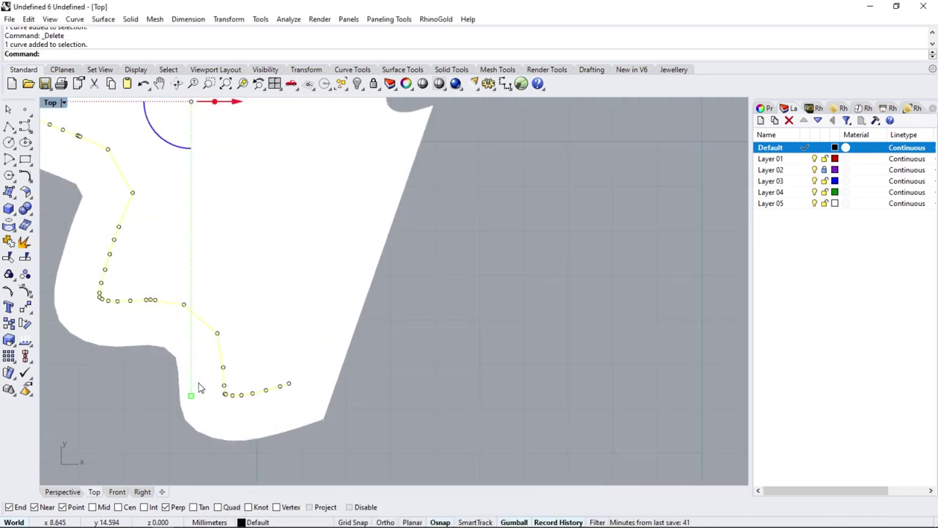
scroll(209, 363, "down", 3)
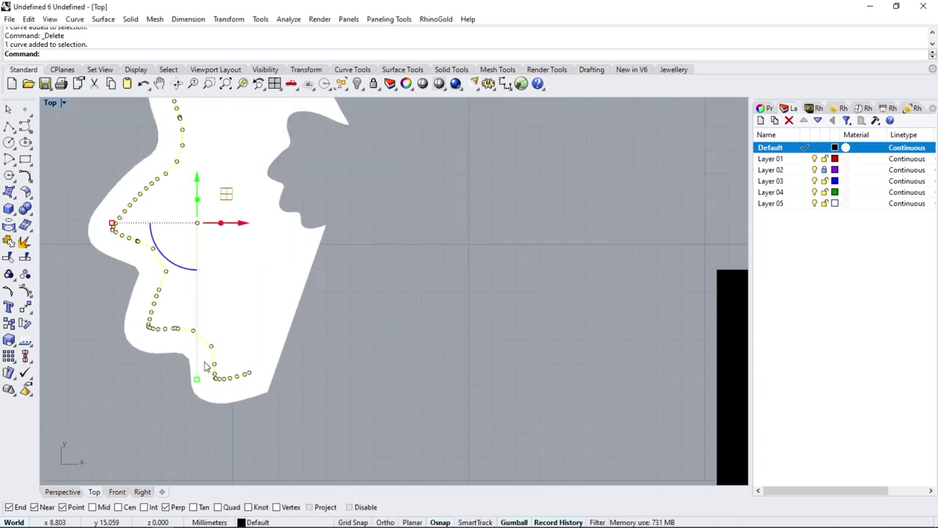
left_click(25, 176)
left_click(174, 208)
key("Tab")
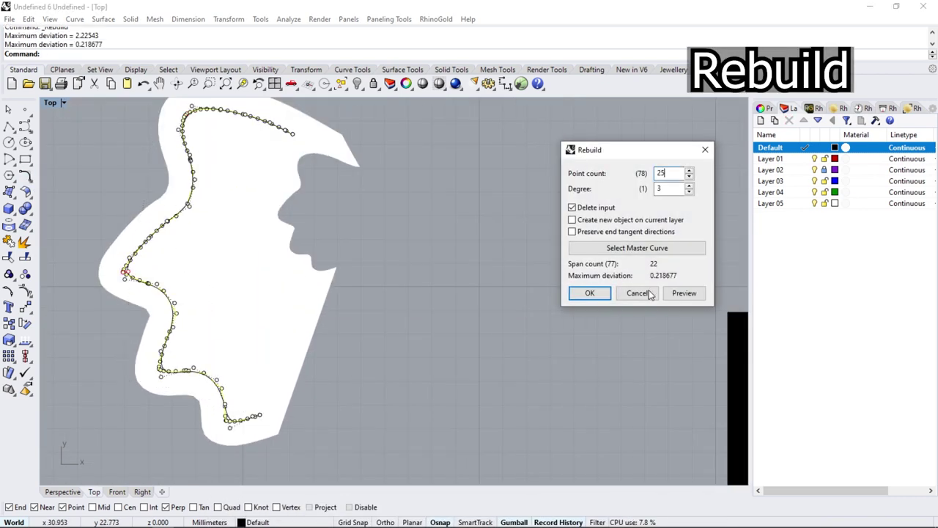
key("Return")
Start extending the rebuilt curve along the surface with ExtendCrvOnSrf.
scroll(278, 429, "up", 2)
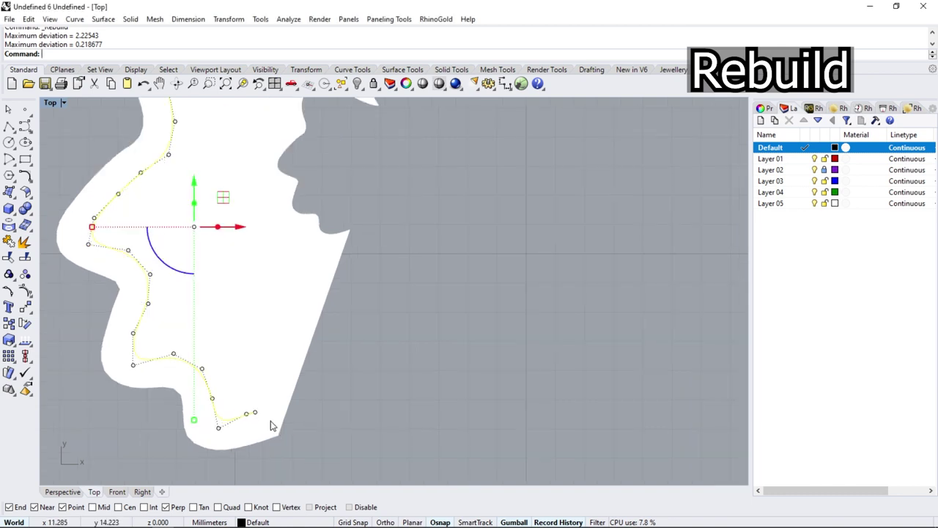
left_click(26, 178)
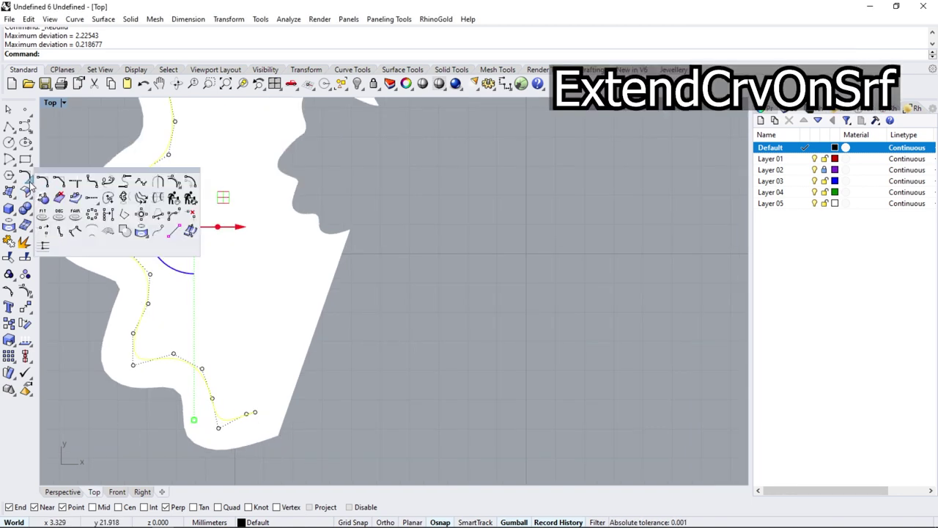
left_click(107, 198)
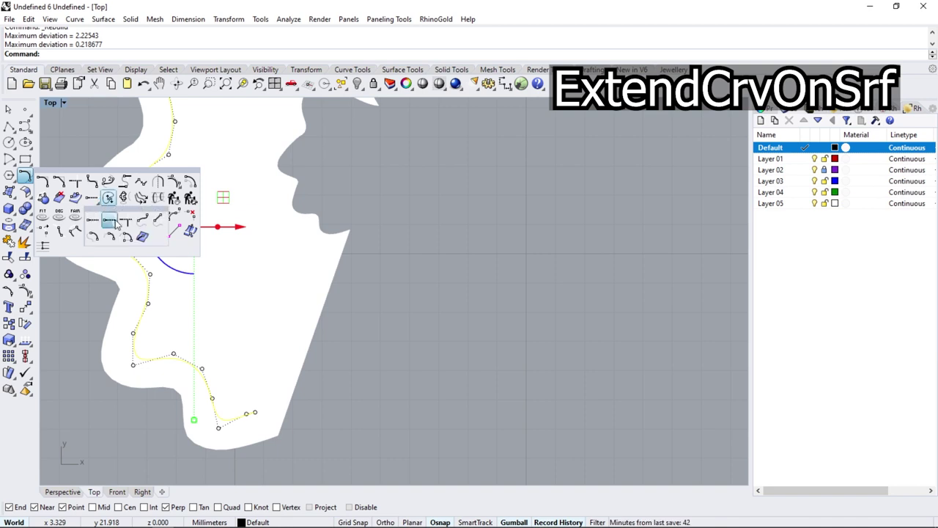
left_click(144, 238)
scroll(297, 402, "down", 3)
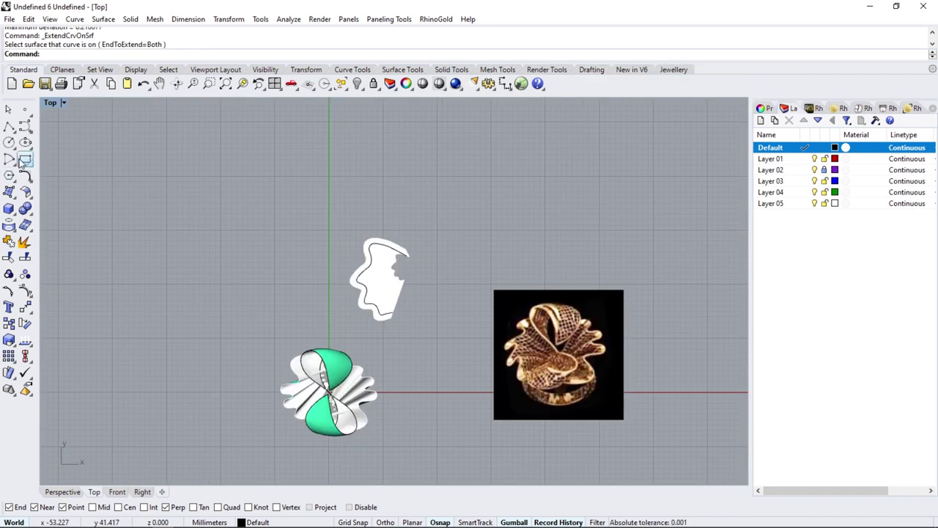
Draw a vertical line left of the ring with Ortho on.
left_click(10, 128)
left_click(29, 138)
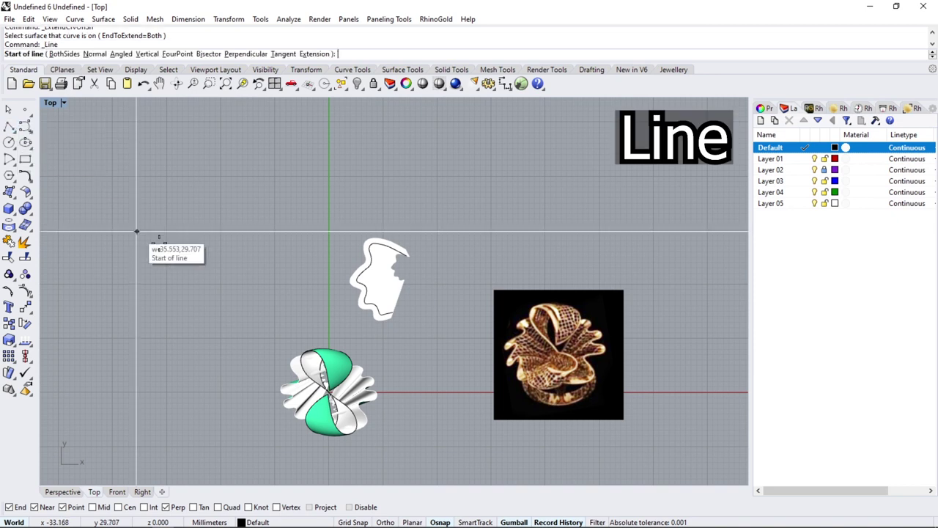
left_click(212, 191)
left_click(385, 522)
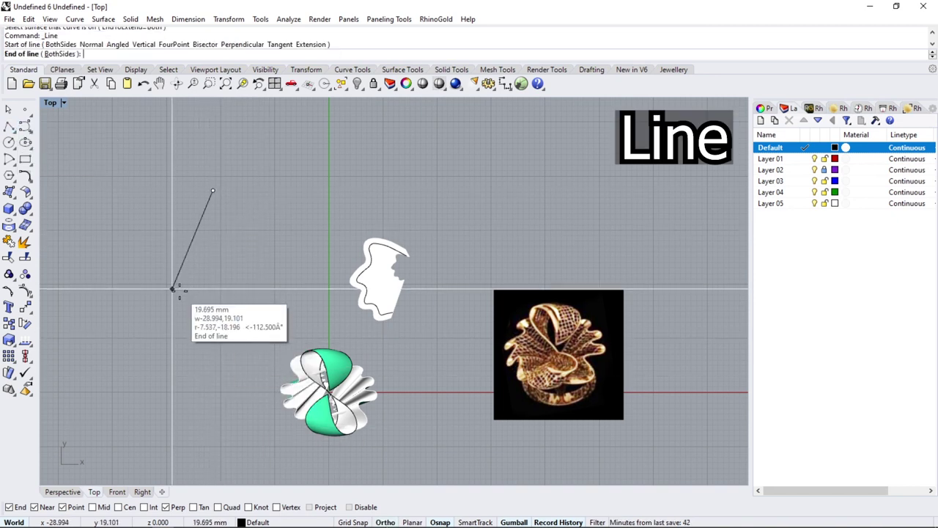
left_click(212, 311)
scroll(212, 276, "up", 2)
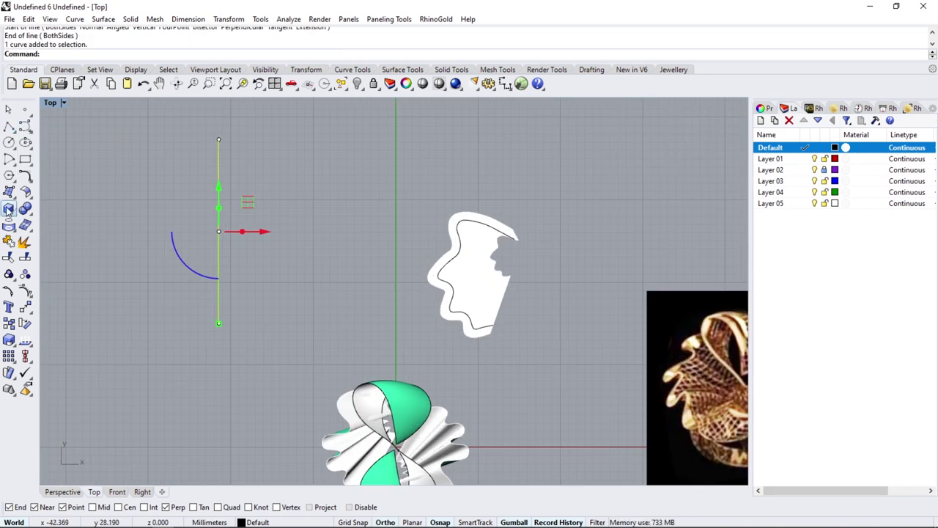
Offset the line 30 times at 1 mm spacing to its left with OffsetMultiple.
left_click(27, 179)
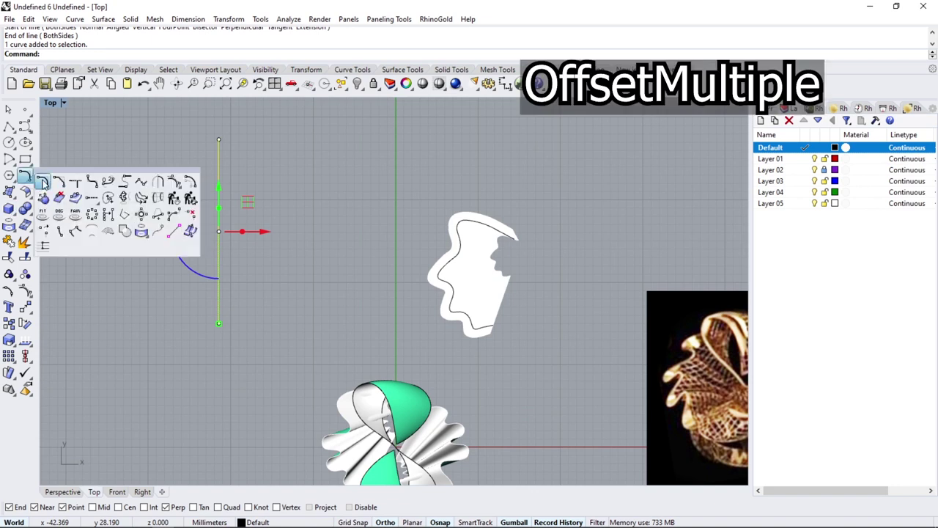
left_click(110, 235)
type("1")
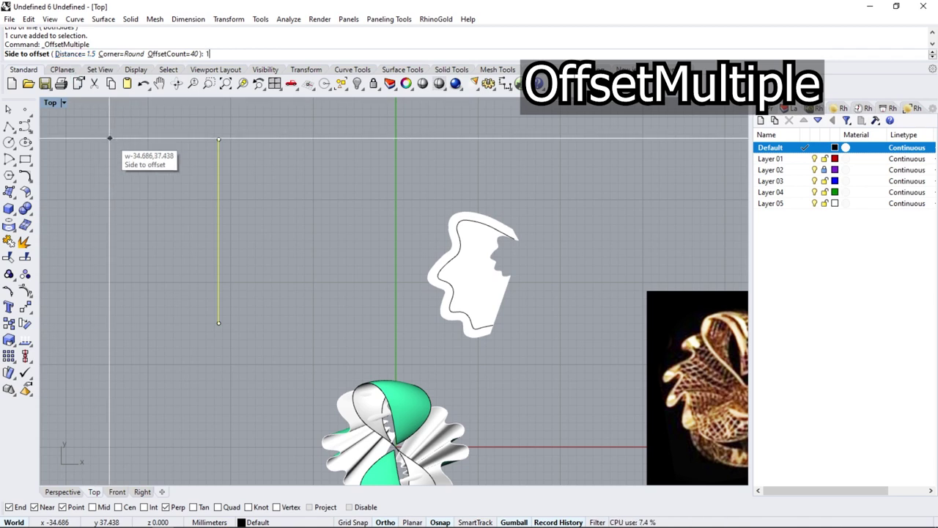
key("Return")
left_click(165, 53)
type("3")
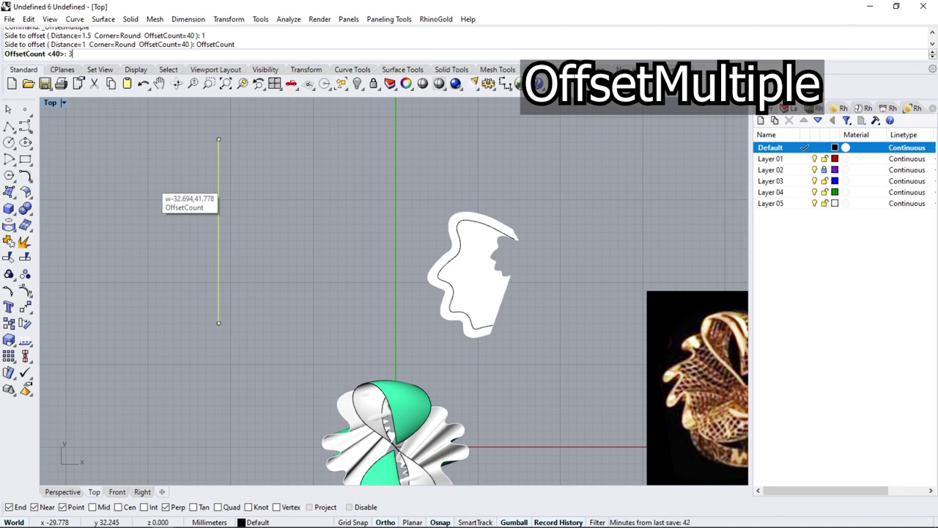
type("0")
key("Return")
left_click(186, 218)
scroll(266, 205, "down", 3)
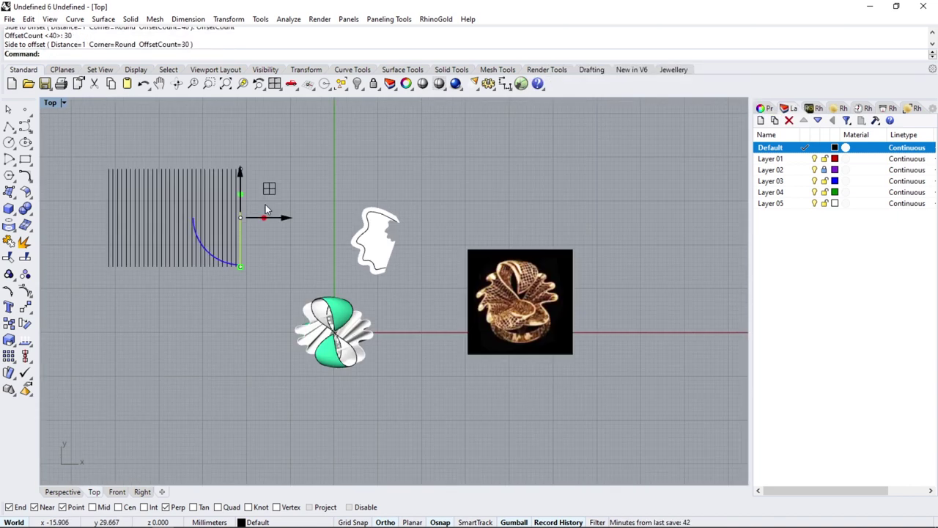
scroll(266, 205, "down", 2)
key("Escape")
scroll(282, 163, "up", 3)
Rotate a copy of the 31 vertical lines 45° about their middle.
left_click_drag(281, 161, 104, 205)
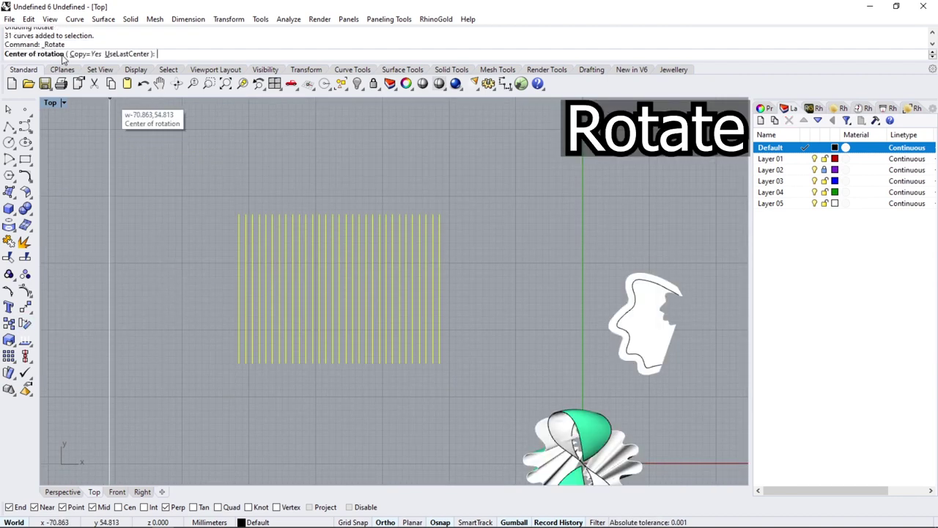
left_click(339, 289)
left_click(183, 290)
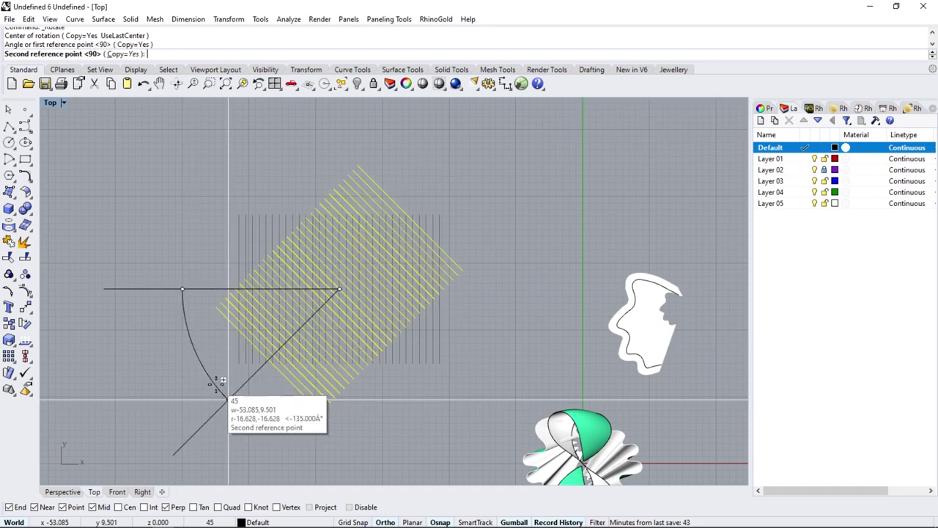
type("45")
key("Return")
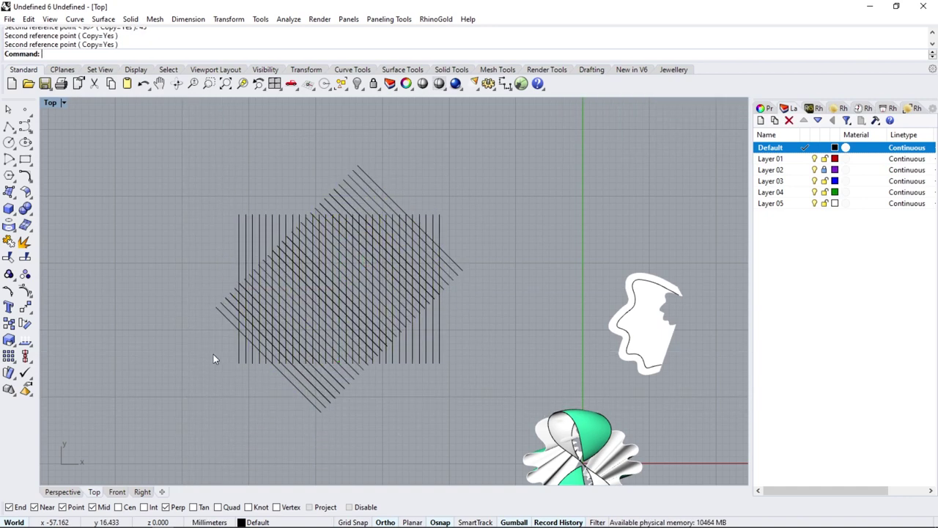
Group the crossing lattice curves into one object.
left_click(9, 274)
scroll(139, 330, "down", 3)
scroll(183, 337, "up", 2)
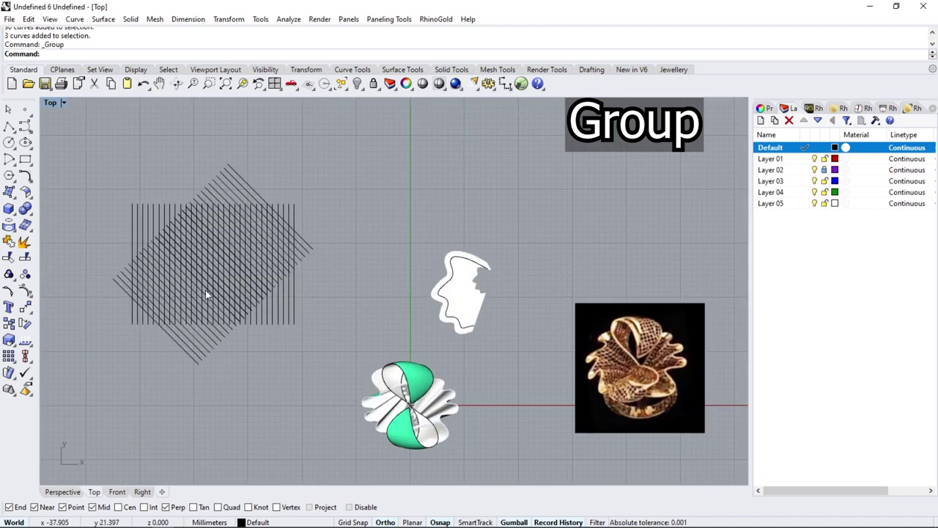
left_click(205, 287)
Copy the grouped lattice onto the flat white petal shape.
left_click(8, 322)
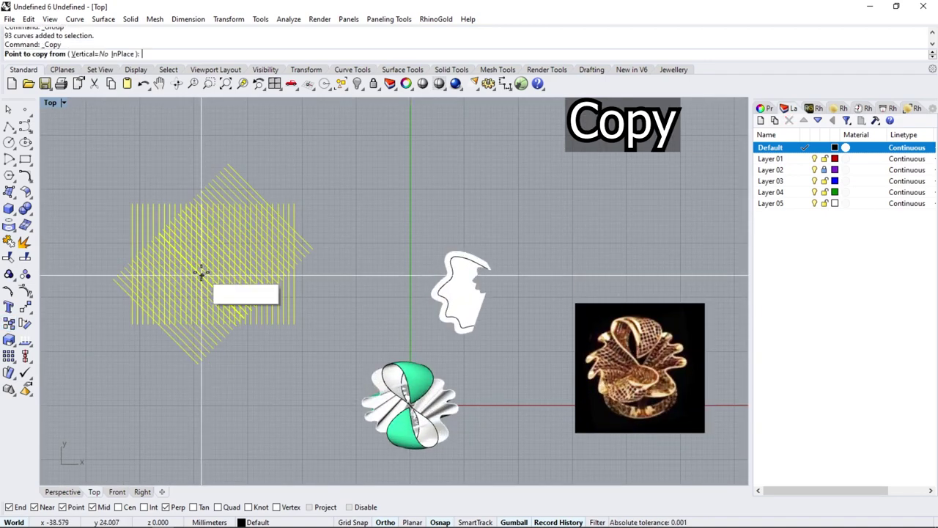
left_click(202, 276)
left_click(452, 299)
key("Return")
scroll(528, 300, "up", 3)
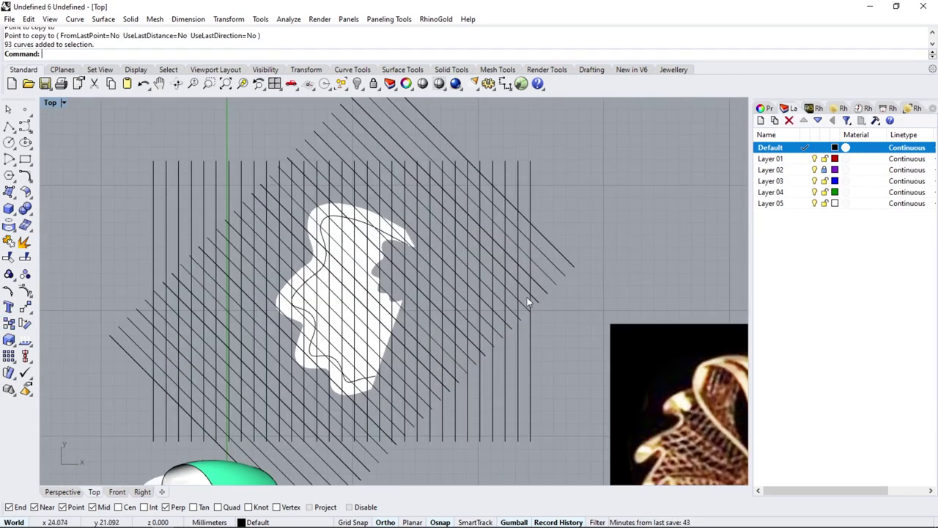
right_click_drag(463, 286, 282, 264)
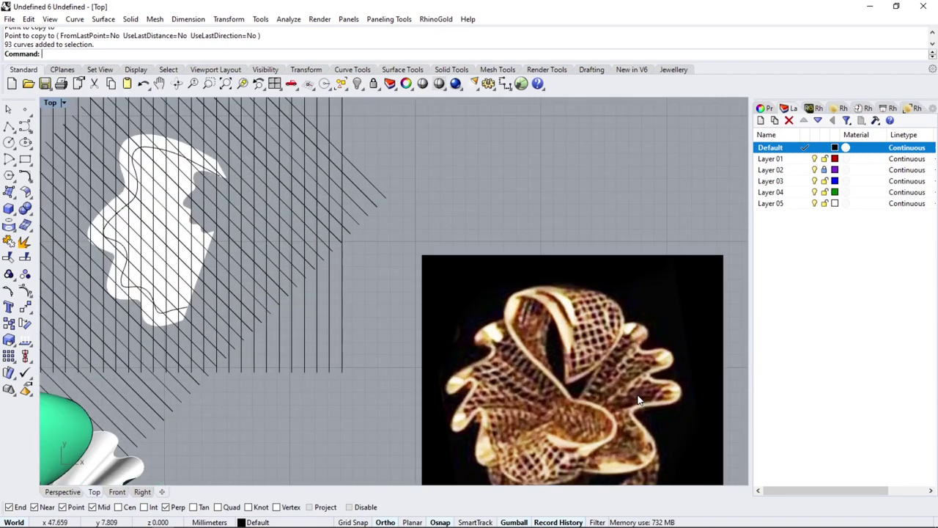
Rotate the copied lattice with the gumball so it crosses the petal diagonally.
left_click(279, 263)
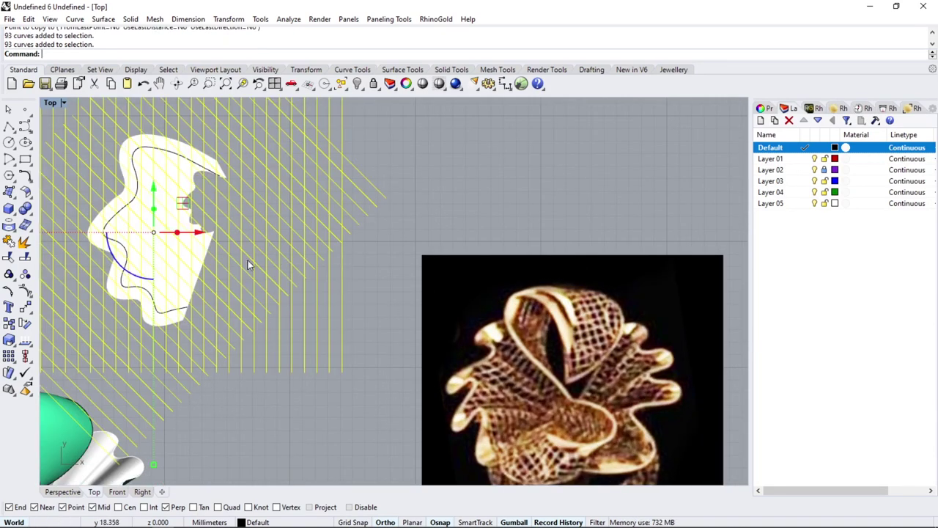
scroll(144, 260, "up", 2)
left_click_drag(135, 269, 184, 264)
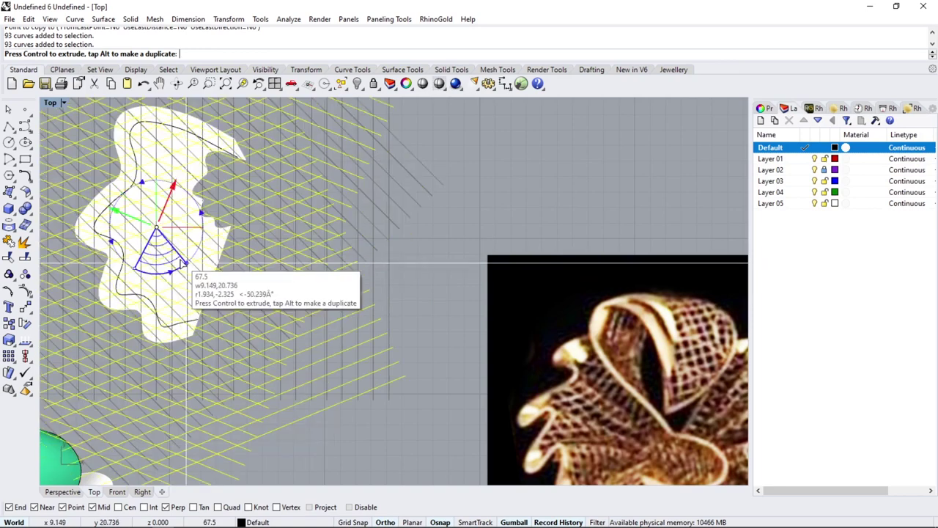
left_click(404, 194)
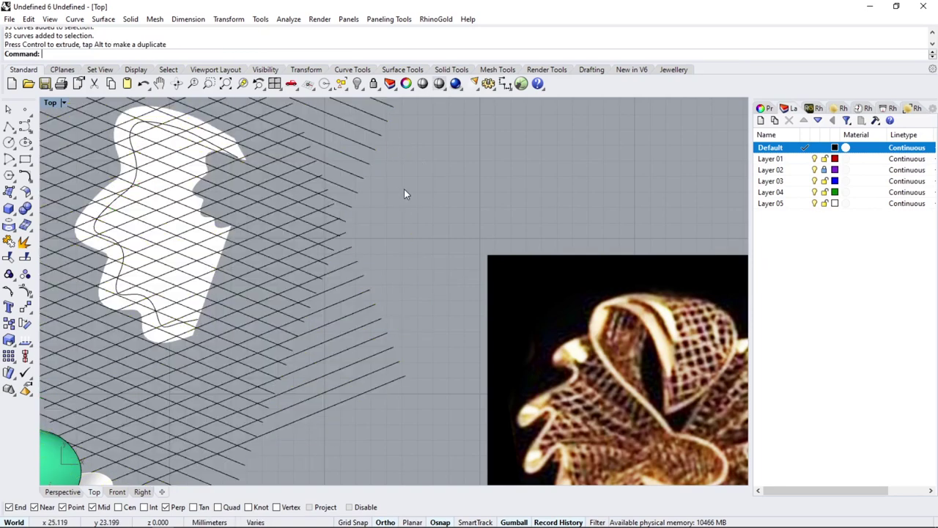
left_click(302, 242)
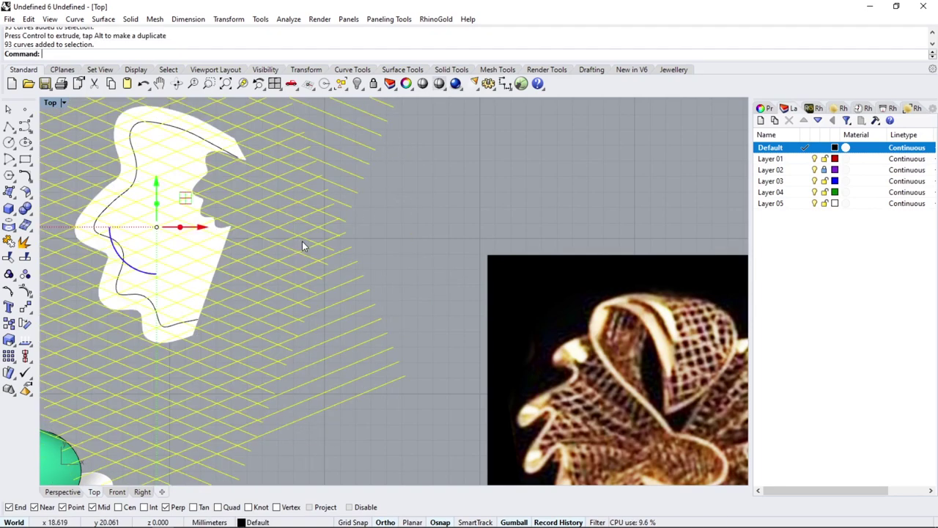
Move the diamond lattice onto Layer 01 and select the petal's black outline curve.
right_click(806, 169)
left_click(829, 360)
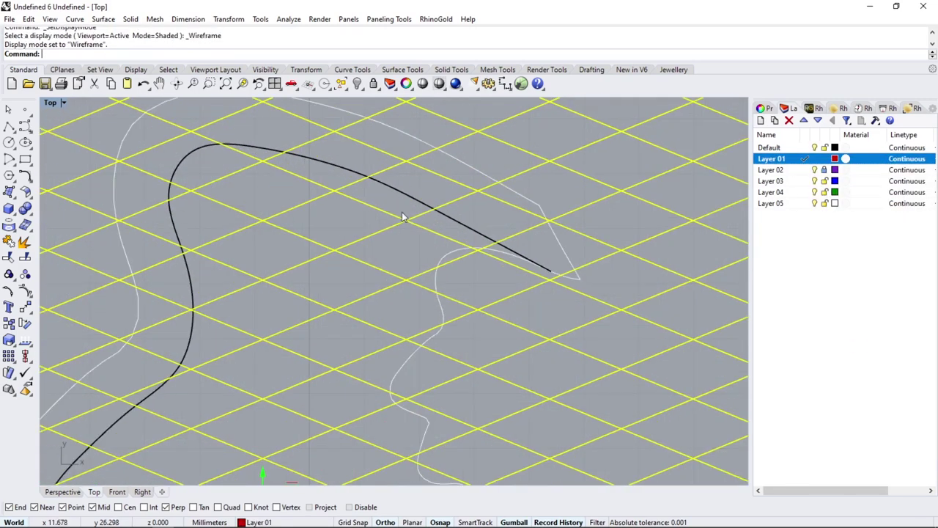
left_click(384, 184)
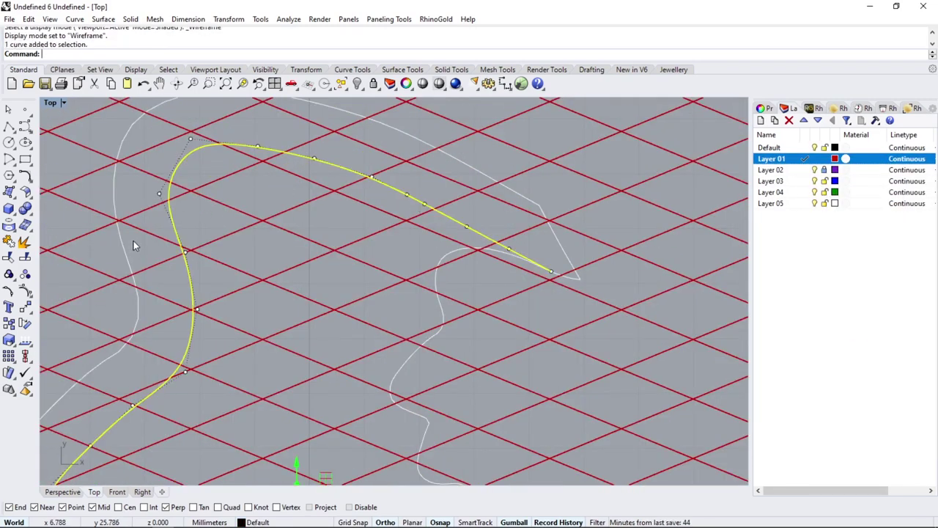
Trim the lattice lines back to the outline curve, then return to shaded display.
left_click(9, 256)
scroll(517, 231, "up", 2)
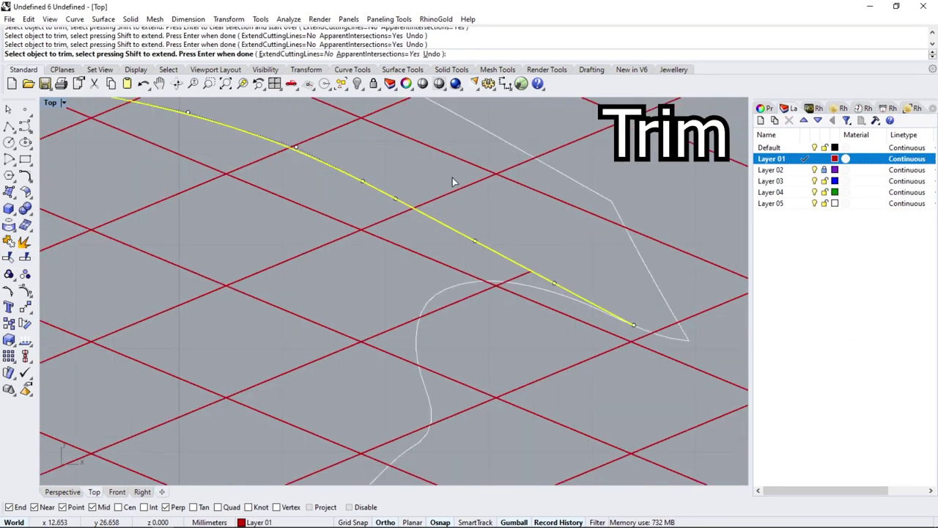
scroll(453, 177, "up", 2)
scroll(133, 166, "up", 2)
scroll(228, 260, "down", 3)
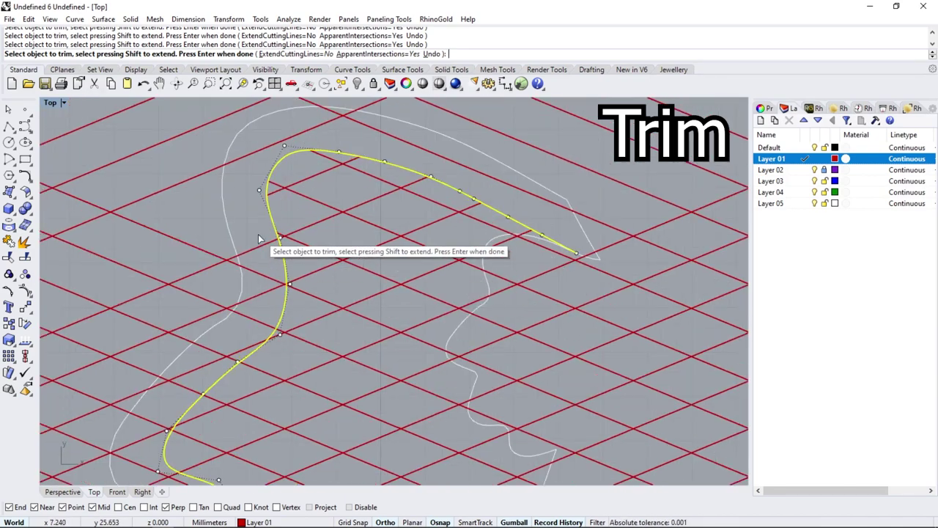
scroll(242, 367, "up", 2)
scroll(352, 216, "down", 1)
scroll(280, 285, "up", 2)
scroll(279, 284, "up", 1)
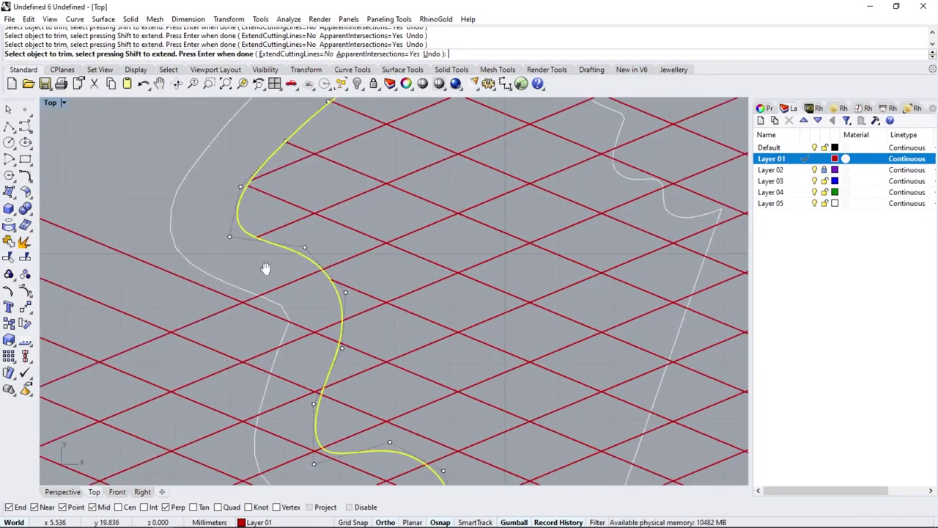
scroll(308, 352, "up", 2)
scroll(279, 377, "down", 2)
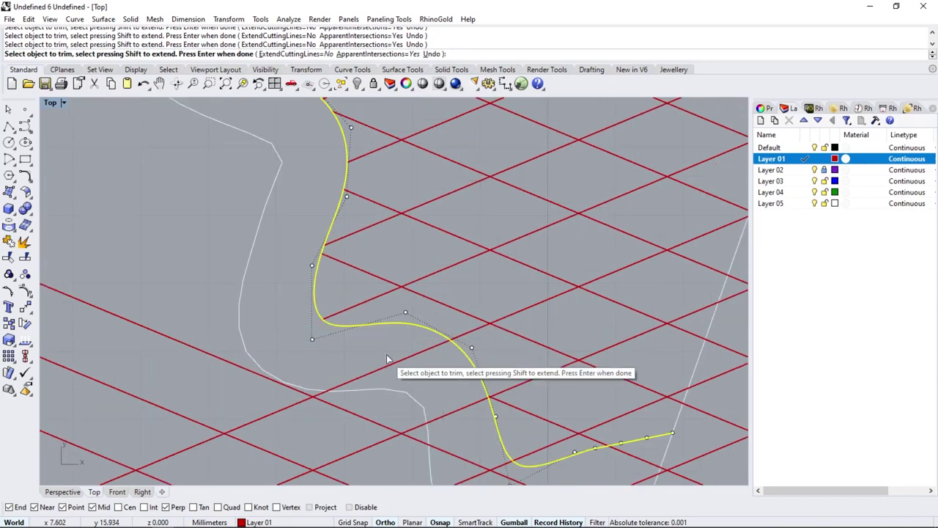
scroll(315, 381, "down", 1)
scroll(425, 415, "down", 1)
scroll(460, 330, "up", 3)
key("Return")
scroll(440, 330, "down", 5)
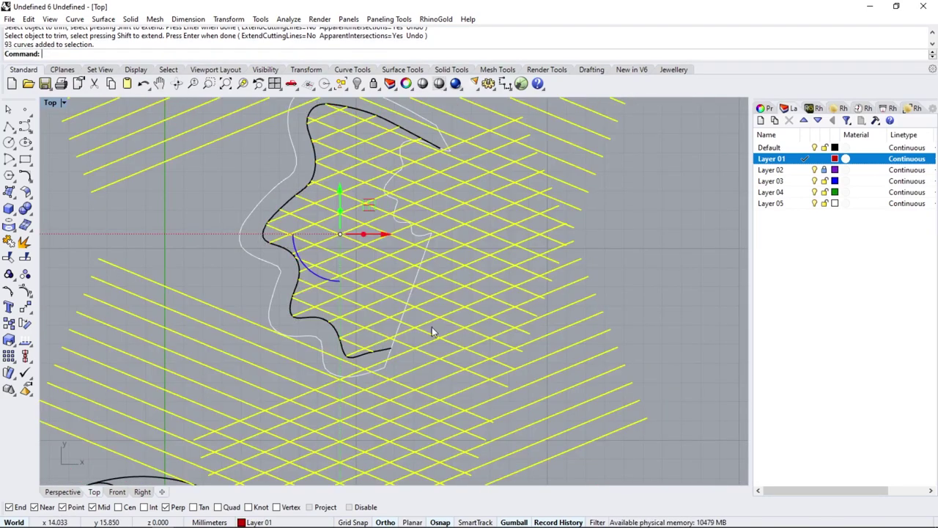
key("ctrl+alt+s")
Project the trimmed lattice onto the flat petal surface.
left_click(9, 238)
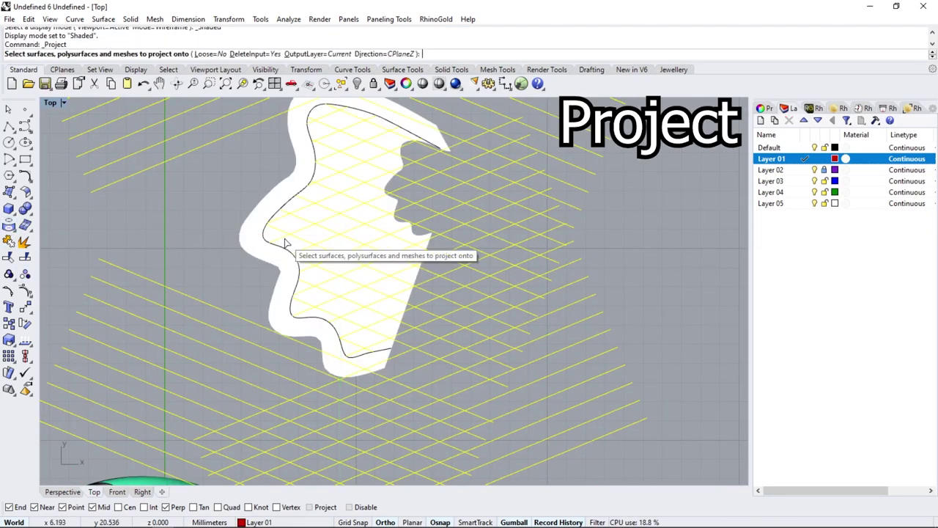
left_click(306, 245)
key("Return")
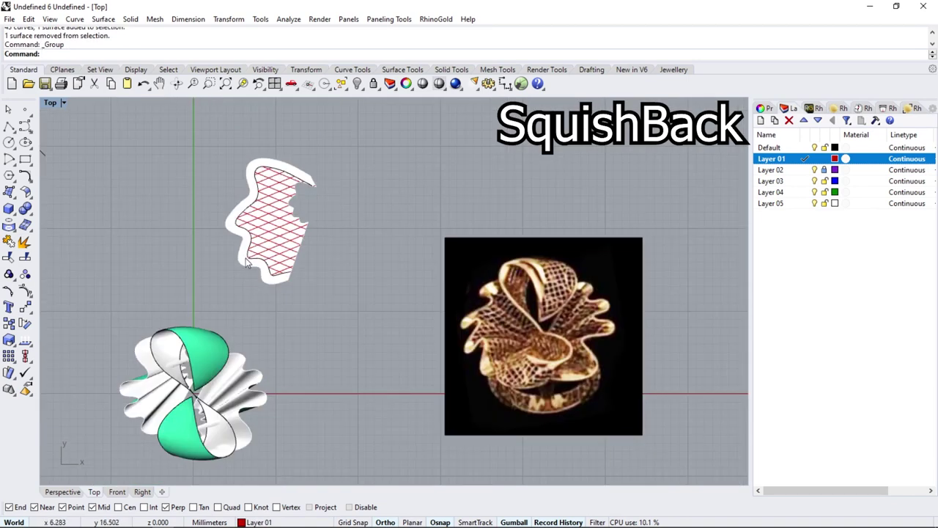
SquishBack the projected lattice from the flat petal onto the curved wavy petal.
left_click(68, 73)
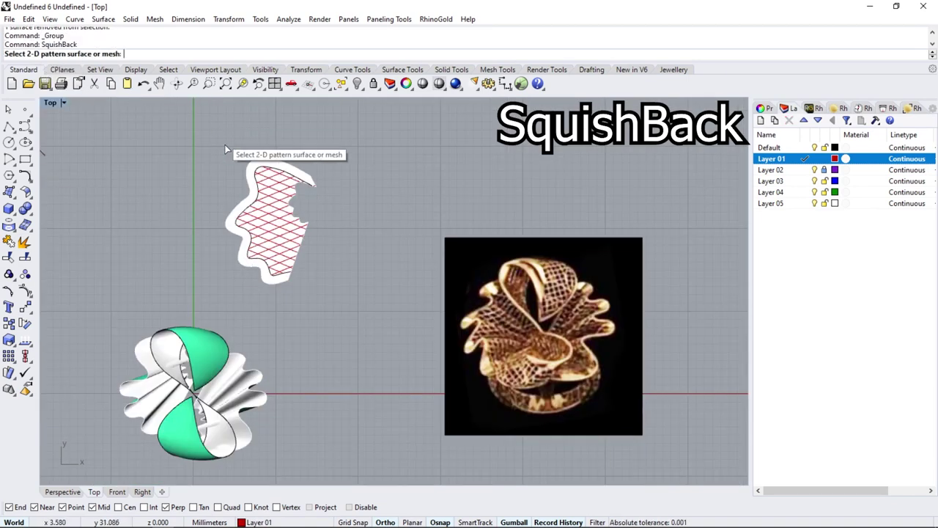
left_click(253, 174)
left_click(248, 254)
scroll(278, 183, "up", 3)
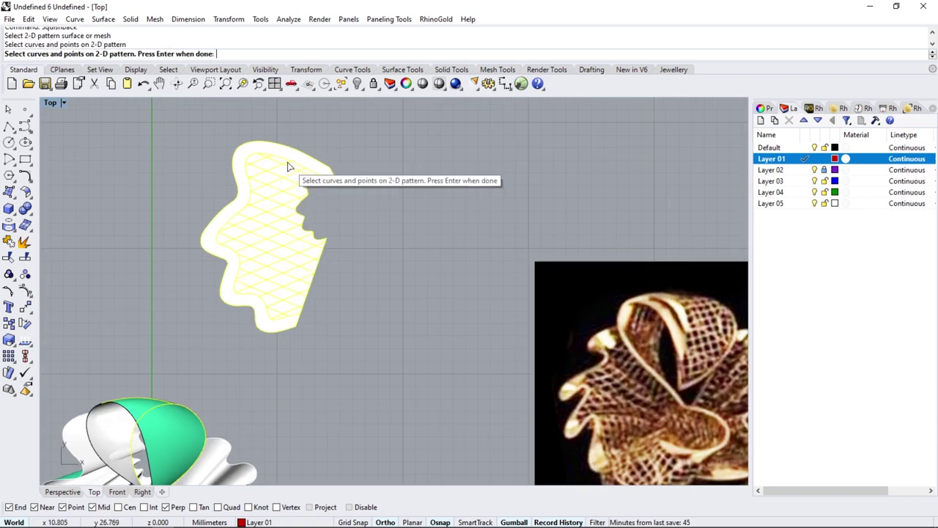
key("Return")
scroll(279, 220, "down", 3)
scroll(242, 343, "up", 4)
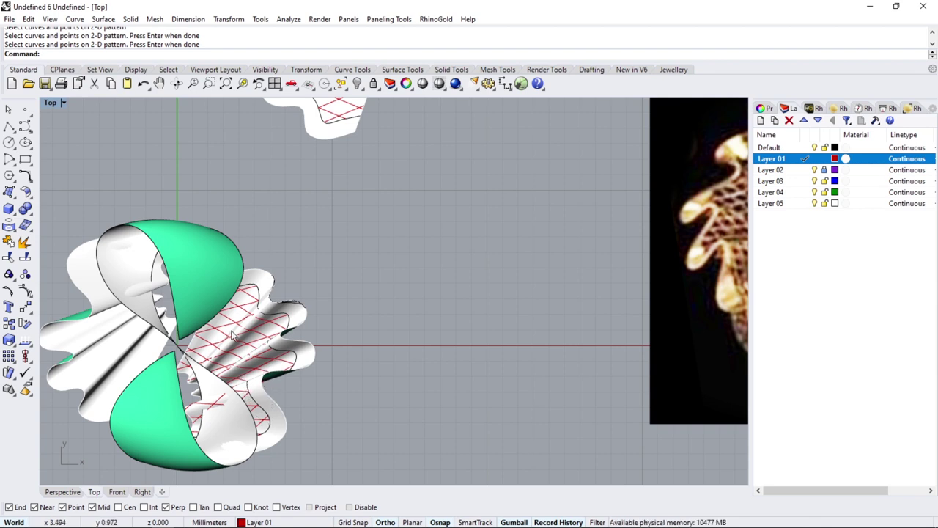
scroll(232, 335, "down", 2)
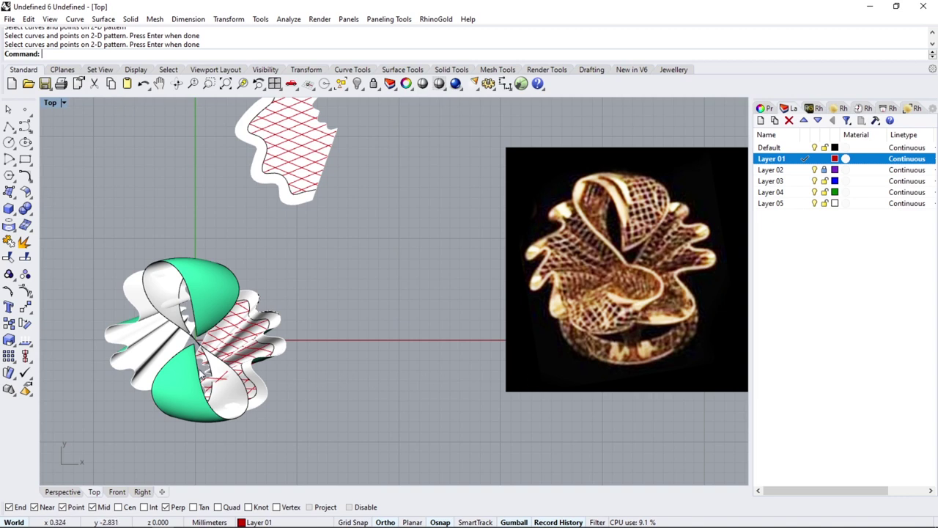
Remove the flat petal pattern and its lattice curves from their group.
left_click(11, 278)
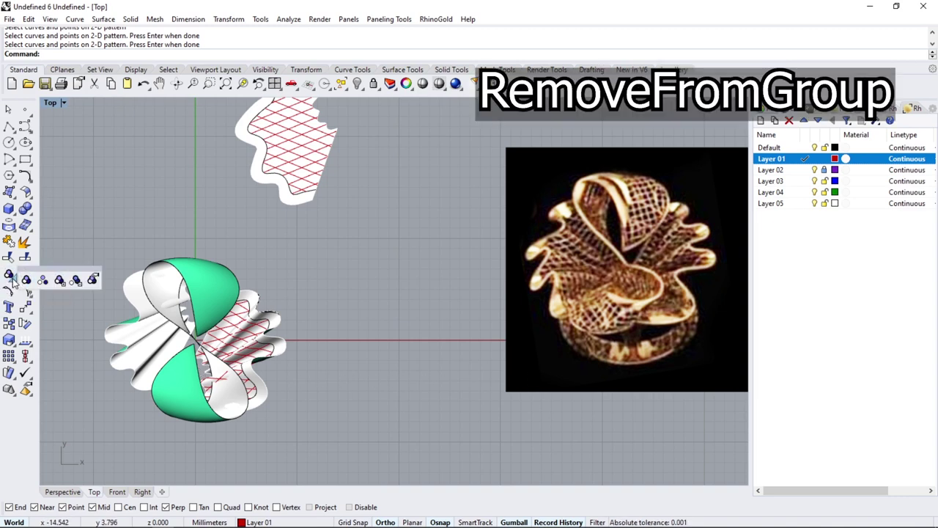
left_click(76, 279)
right_click_drag(397, 103, 409, 187)
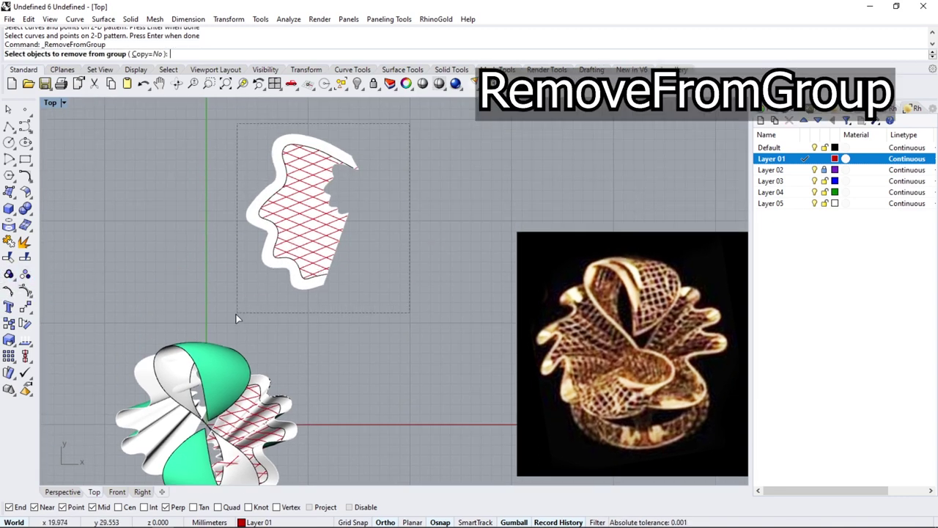
left_click(253, 234)
key("Return")
Duplicate the curved petal's edge and offset it inward, deleting the leftover offset curve.
scroll(289, 332, "up", 4)
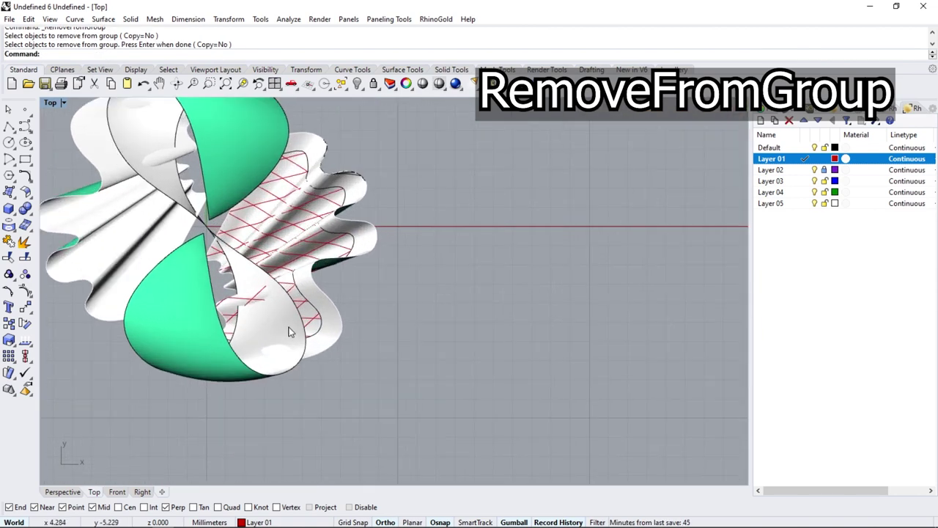
scroll(315, 323, "up", 3)
left_click(320, 316)
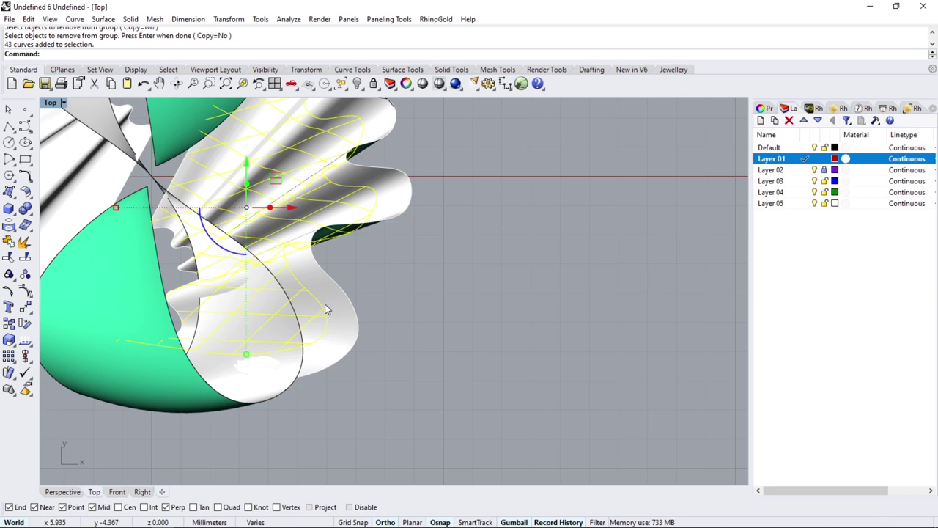
left_click(385, 291)
scroll(335, 334, "down", 1)
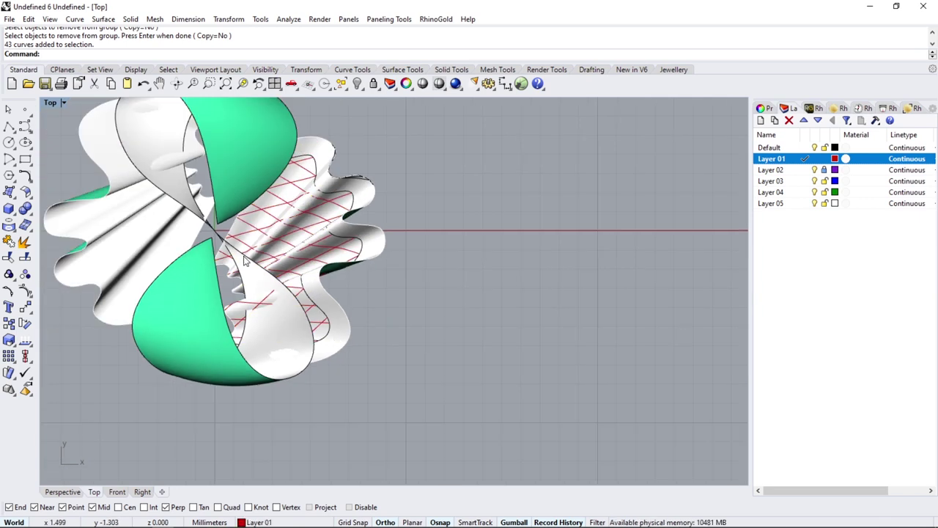
left_click_drag(24, 176, 141, 198)
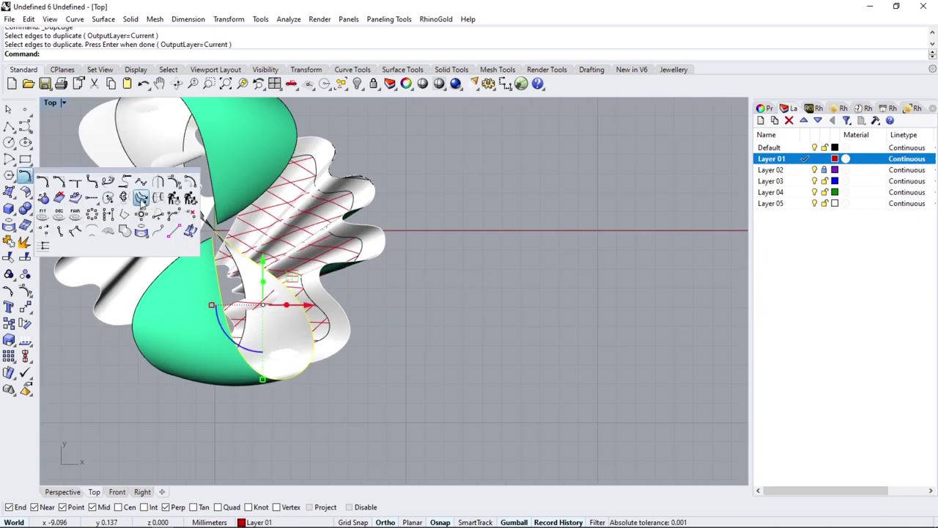
left_click(190, 181)
scroll(283, 314, "up", 2)
scroll(284, 313, "up", 1)
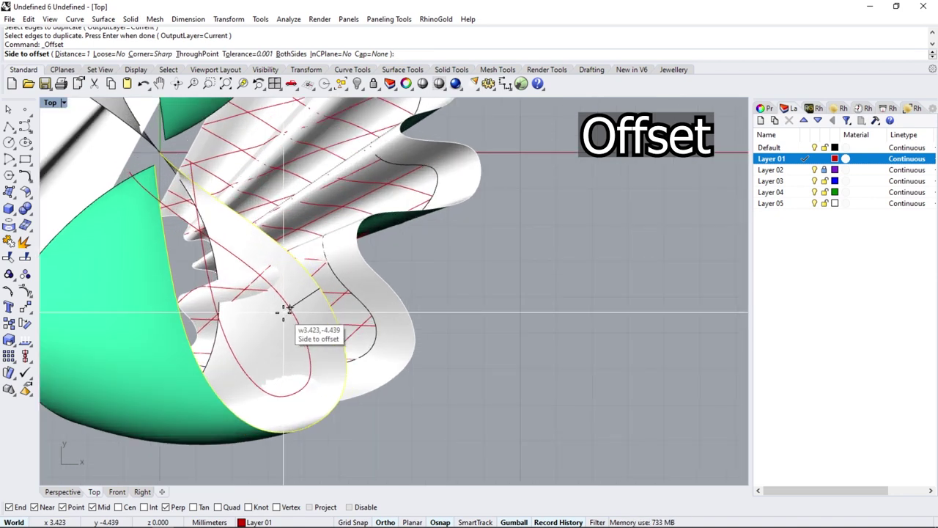
type(".2")
left_click(285, 314)
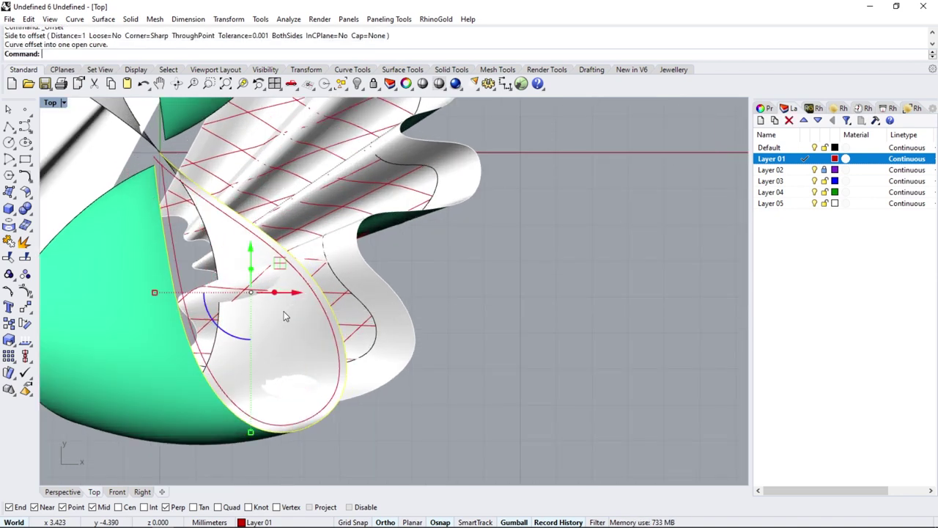
key("Delete")
Hide the teardrop surface, split the red loop curve at its bottom, and delete the left piece.
left_click(305, 308)
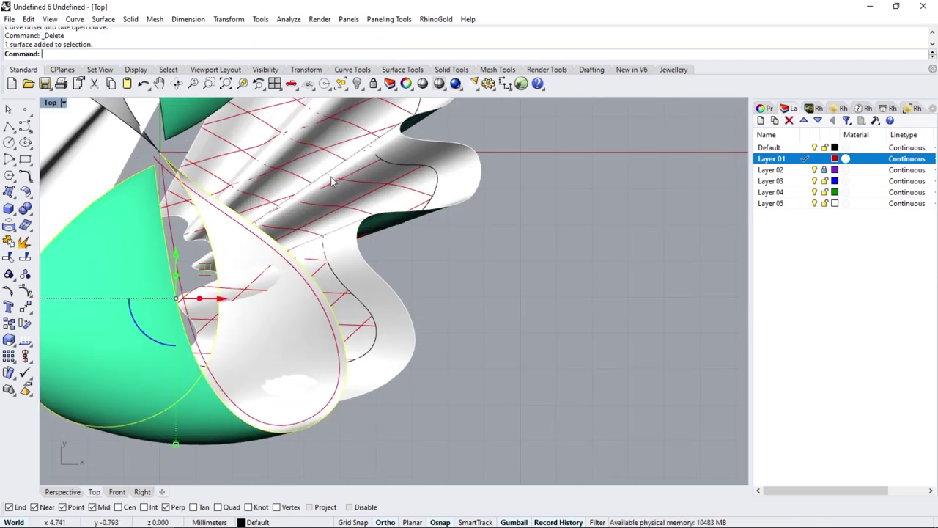
left_click(357, 84)
key("ctrl+a")
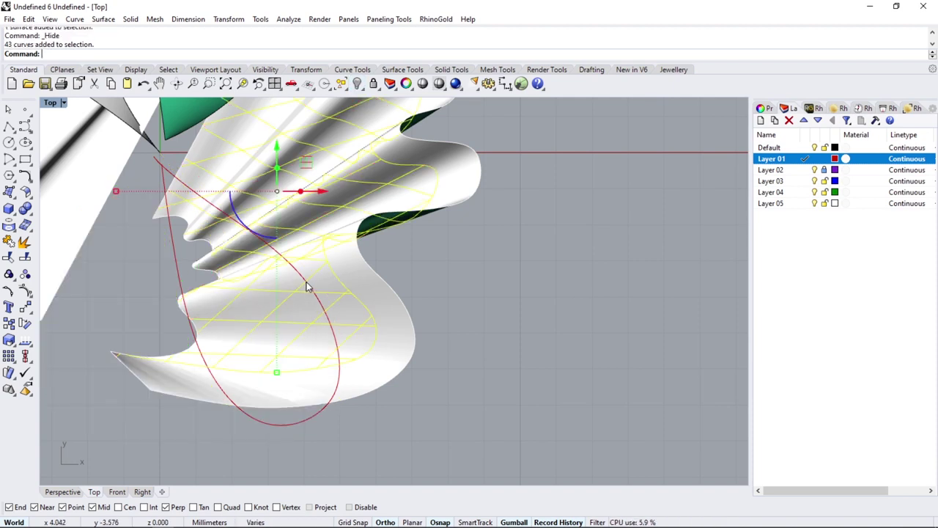
left_click(306, 286)
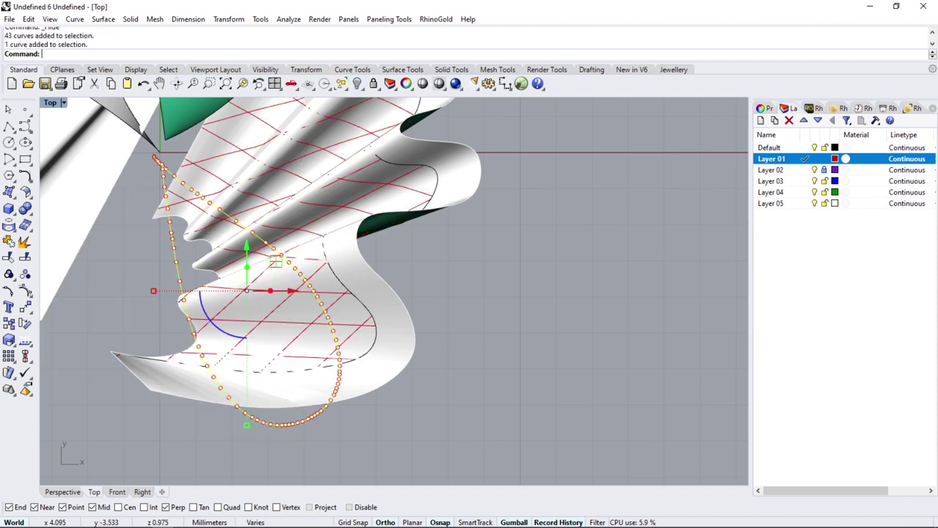
left_click(25, 258)
left_click(85, 53)
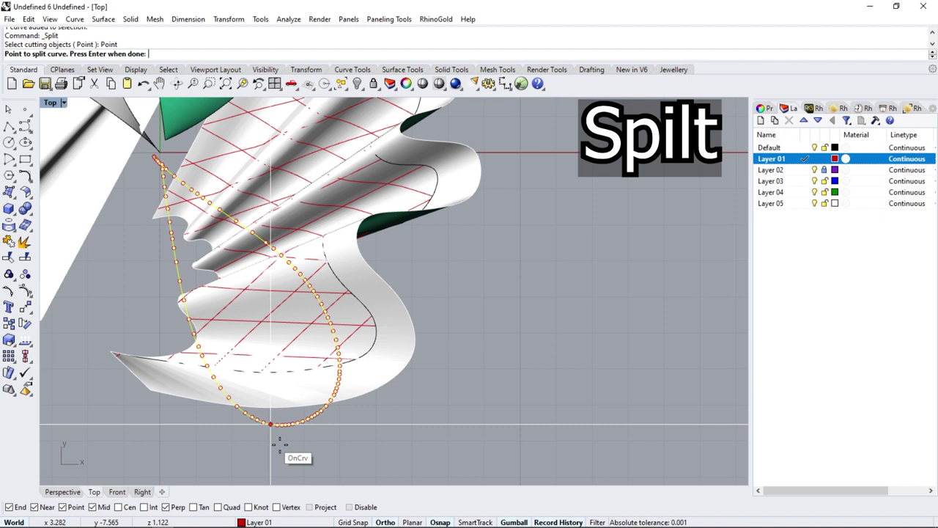
left_click(319, 430)
key("Return")
left_click(287, 426)
key("Delete")
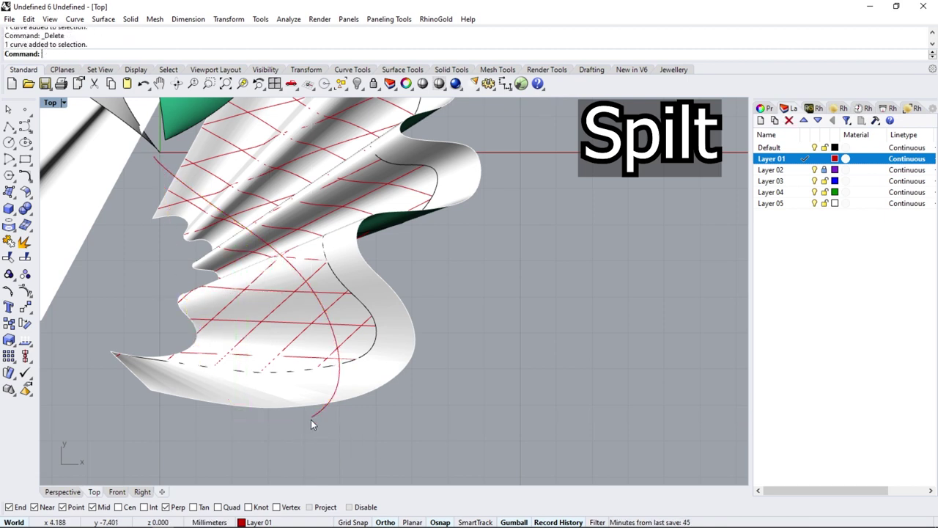
Trim the surface outside the remaining red curve, then delete the cutting curve.
left_click(311, 419)
left_click(9, 274)
left_click(274, 313)
key("Return")
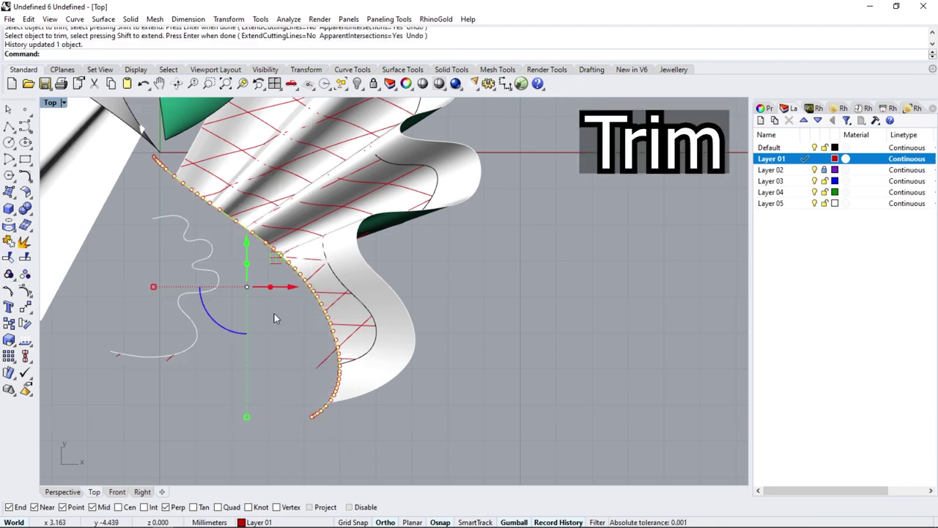
right_click_drag(274, 313, 291, 346, "ctrl+shift")
key("Delete")
scroll(310, 369, "up", 3)
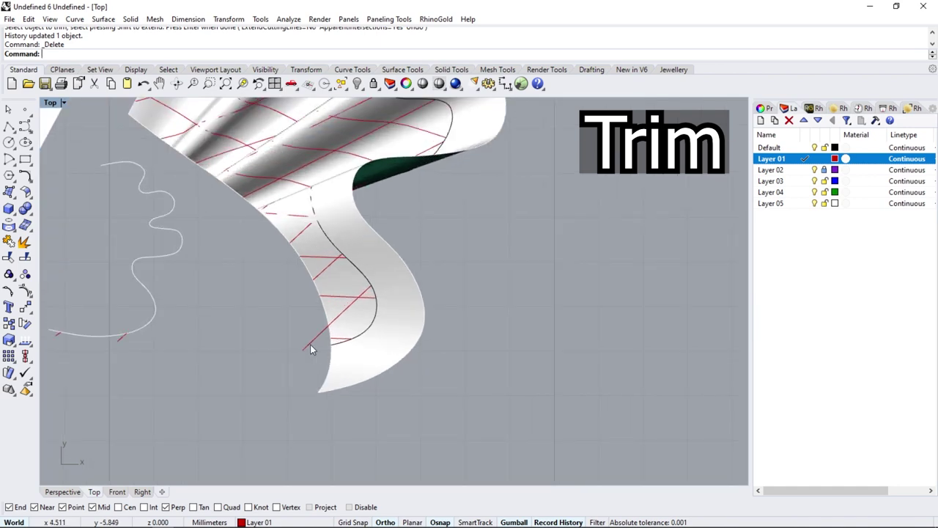
key("ctrl+z")
left_click(310, 345)
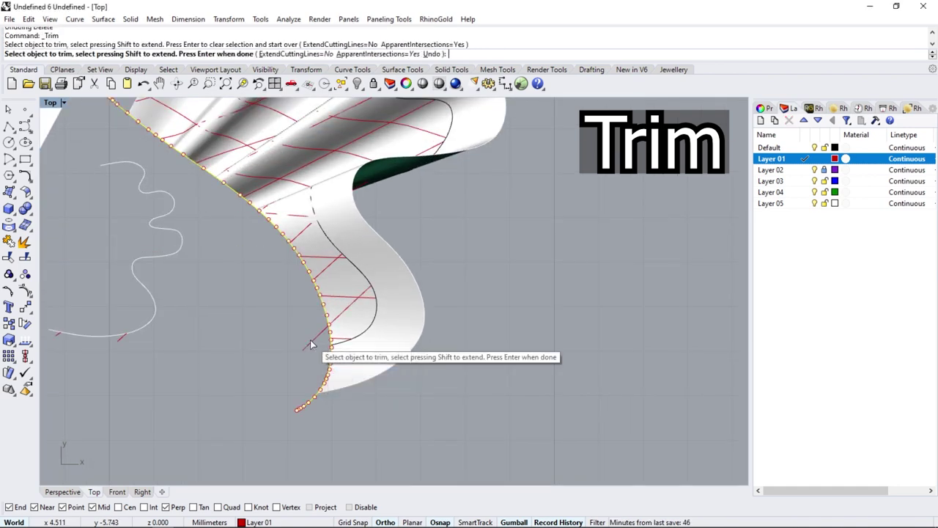
key("Escape")
scroll(310, 339, "down", 3)
key("Delete")
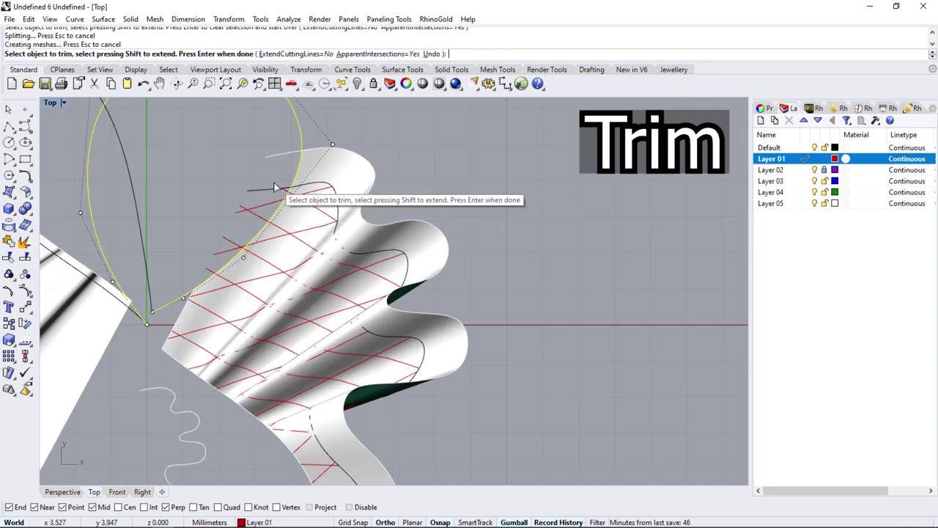
Trim the black curve, red lattice ends and surface pieces beyond the edge, then show hidden objects.
left_click(249, 191)
left_click(245, 206)
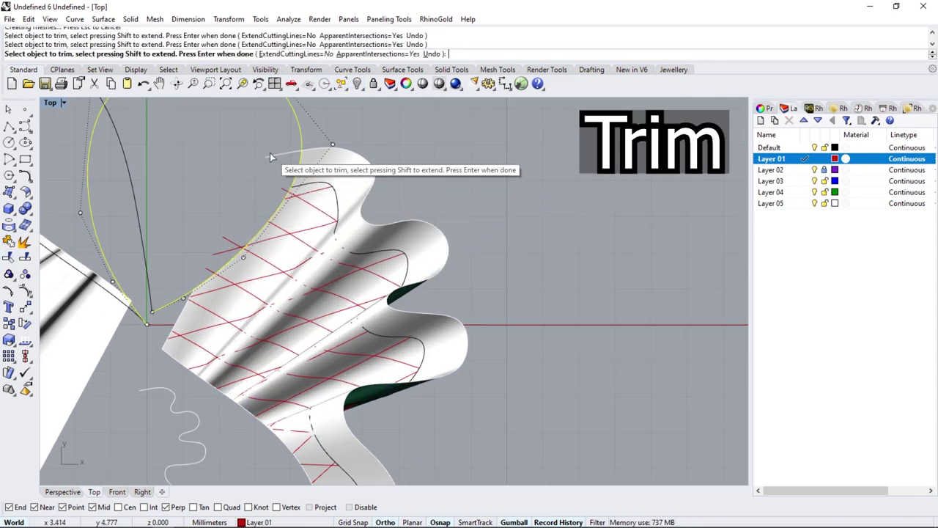
left_click(269, 157)
left_click(217, 261)
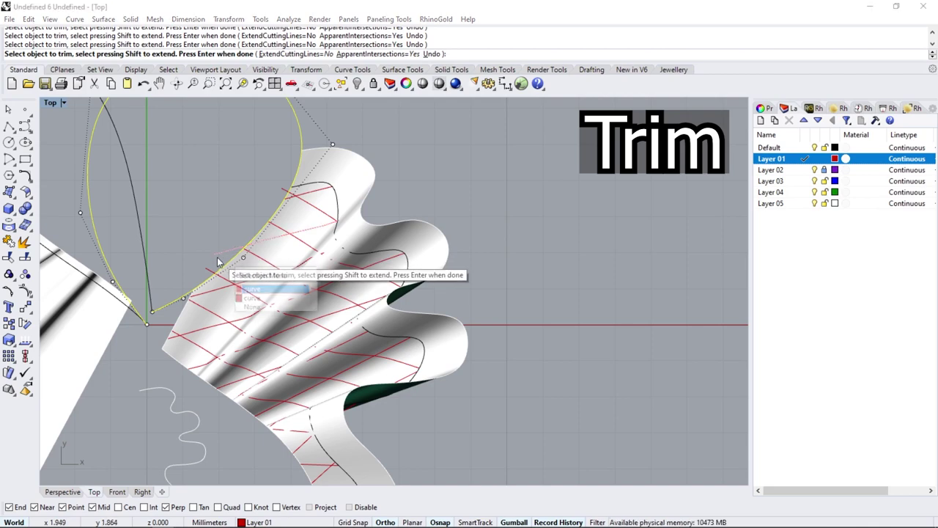
scroll(217, 261, "up", 3)
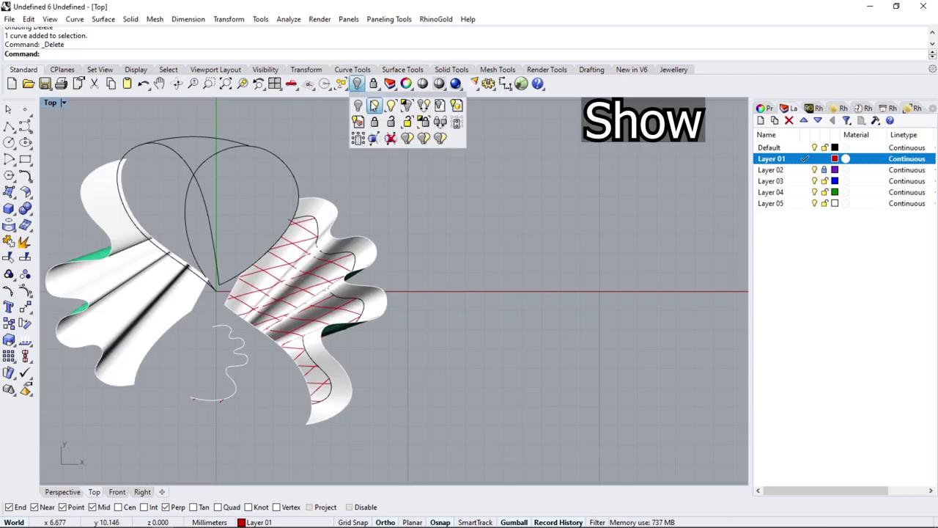
left_click(372, 108)
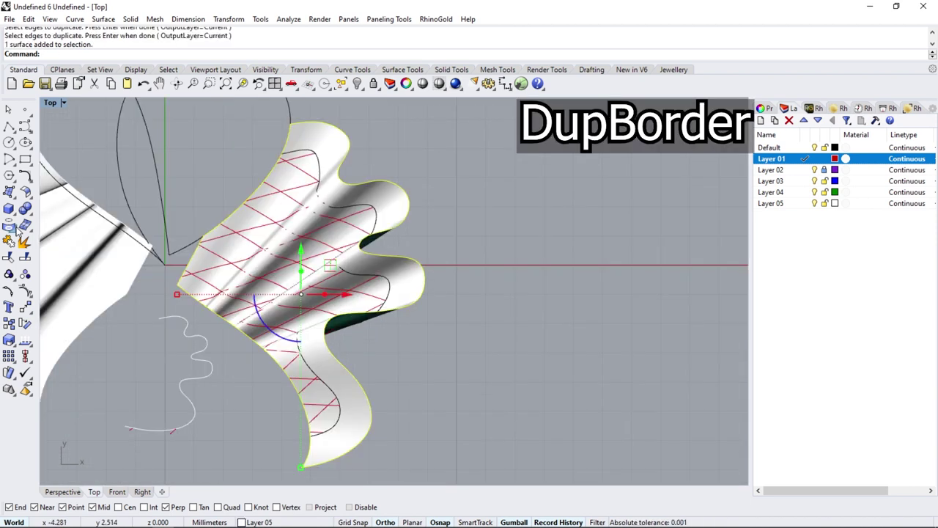
Duplicate the petal's border, explode and group its segments, and make the Default layer current.
left_click(19, 231)
left_click(75, 235)
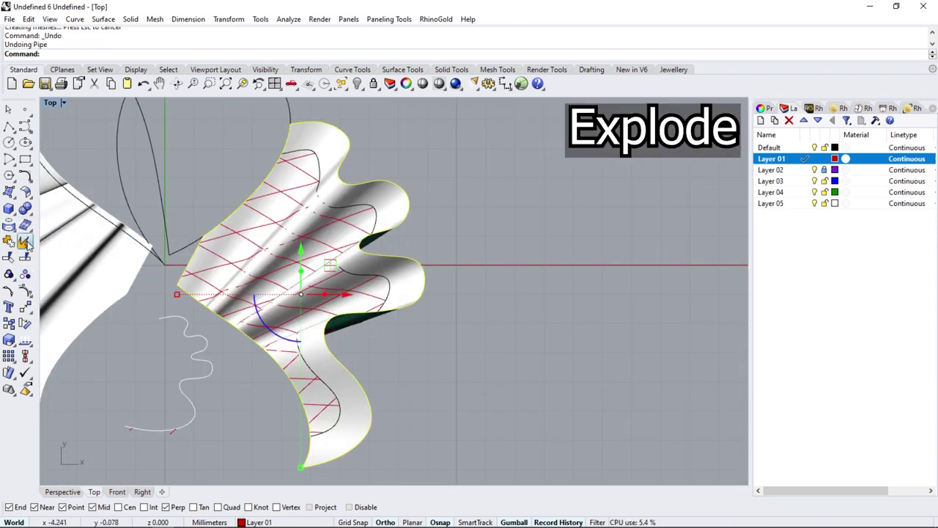
left_click(27, 243)
left_click(8, 274)
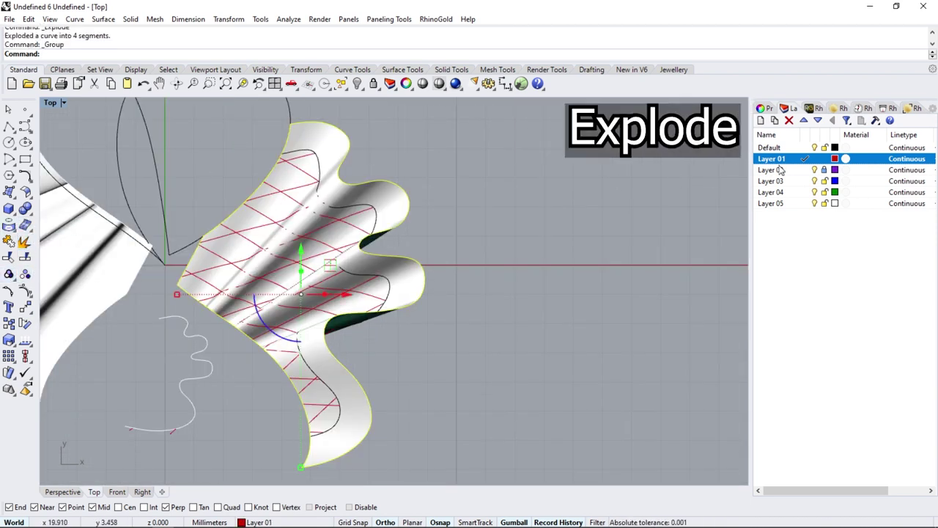
left_click(803, 148)
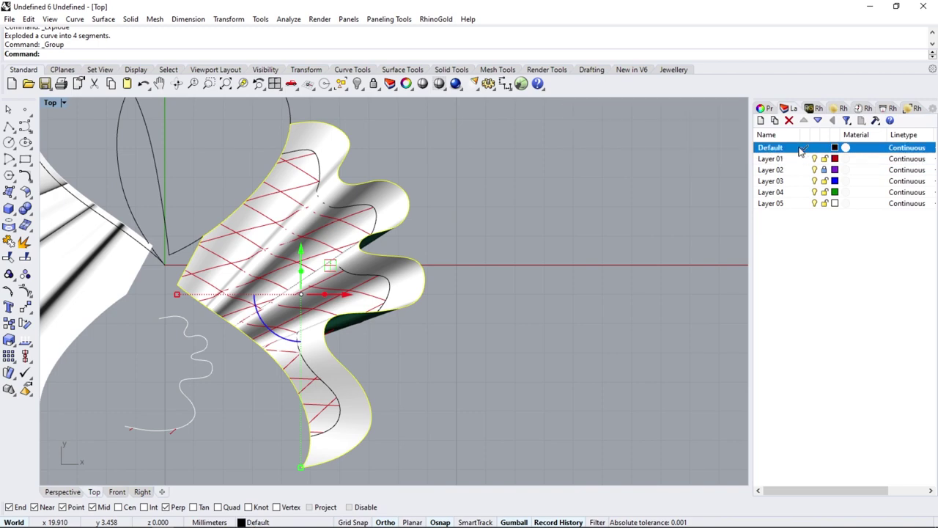
Pipe the border curve with the default diameter to form the rim.
left_click(13, 216)
left_click(47, 248)
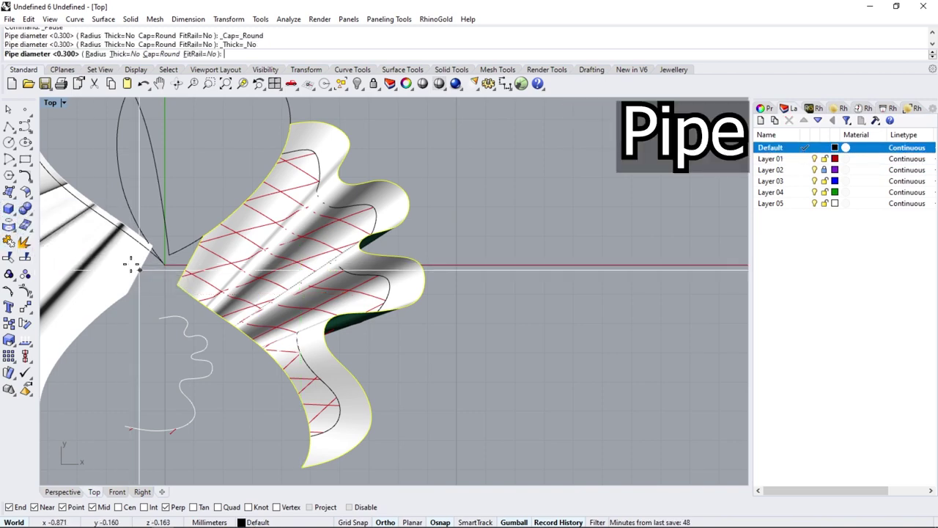
key("Return")
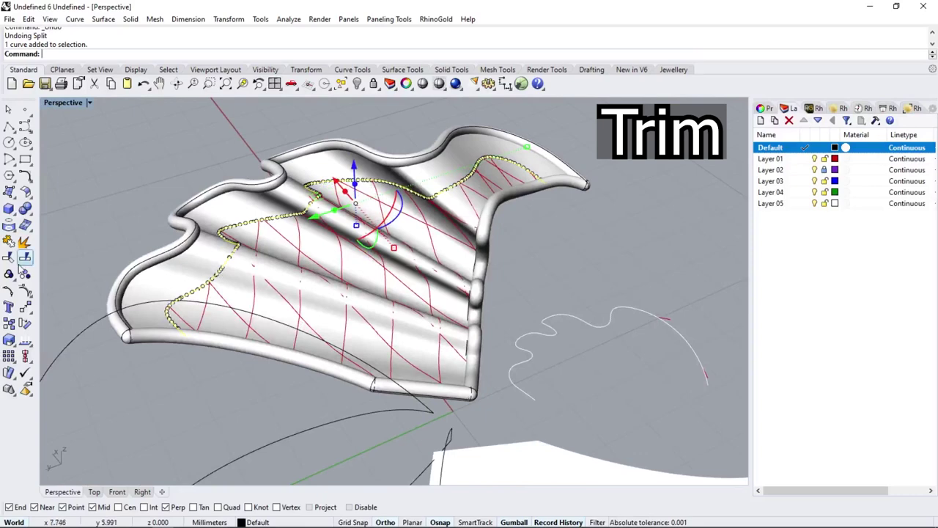
Trim away the petal surface's central area as openwork.
left_click(9, 257)
scroll(293, 277, "up", 2)
scroll(303, 248, "up", 2)
scroll(310, 245, "up", 2)
scroll(323, 204, "up", 2)
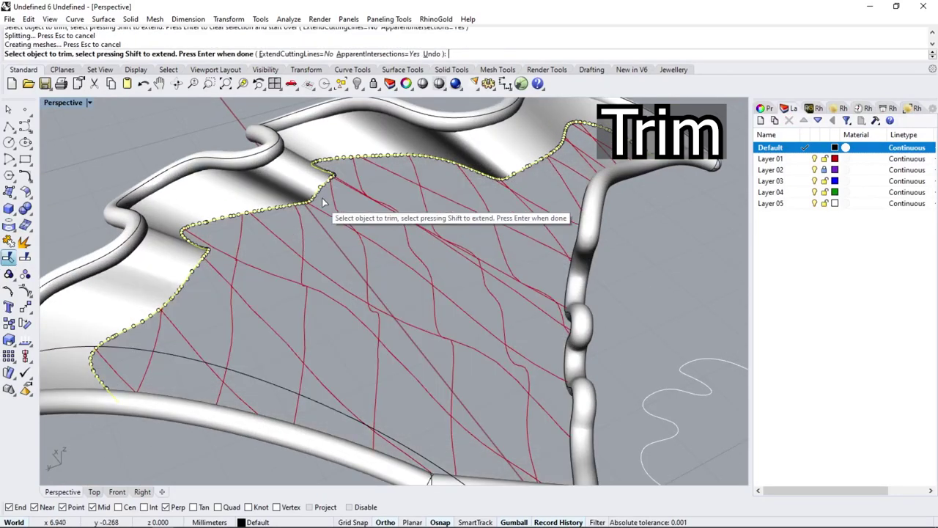
scroll(322, 203, "down", 5)
left_click(357, 226)
key("Return")
mouse_move(357, 226)
right_mouse_down()
mouse_move(438, 151)
mouse_move(364, 125)
mouse_move(539, 267)
right_mouse_up()
Offset the remaining petal band 0.15 to both sides as a solid.
left_click(508, 236)
mouse_move(509, 236)
right_mouse_down()
mouse_move(476, 220)
mouse_move(504, 223)
right_mouse_up()
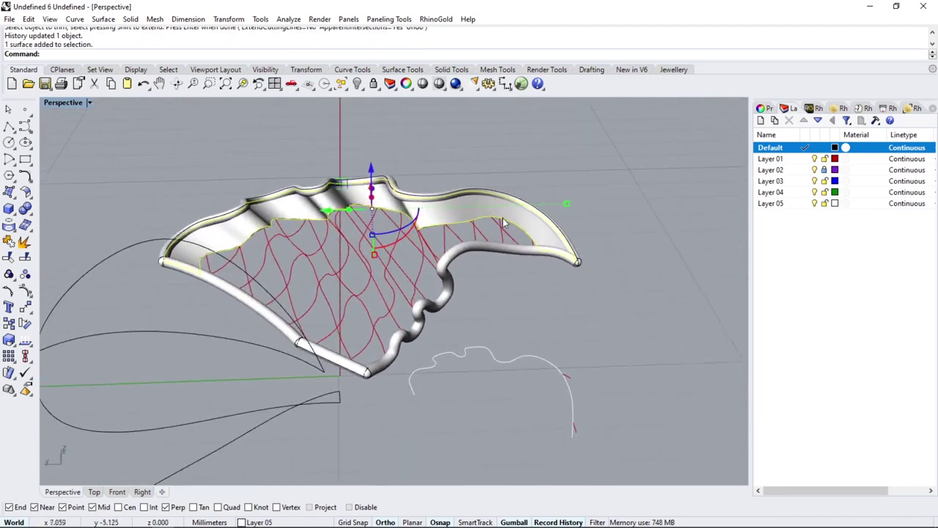
scroll(420, 218, "up", 2)
left_click(31, 207)
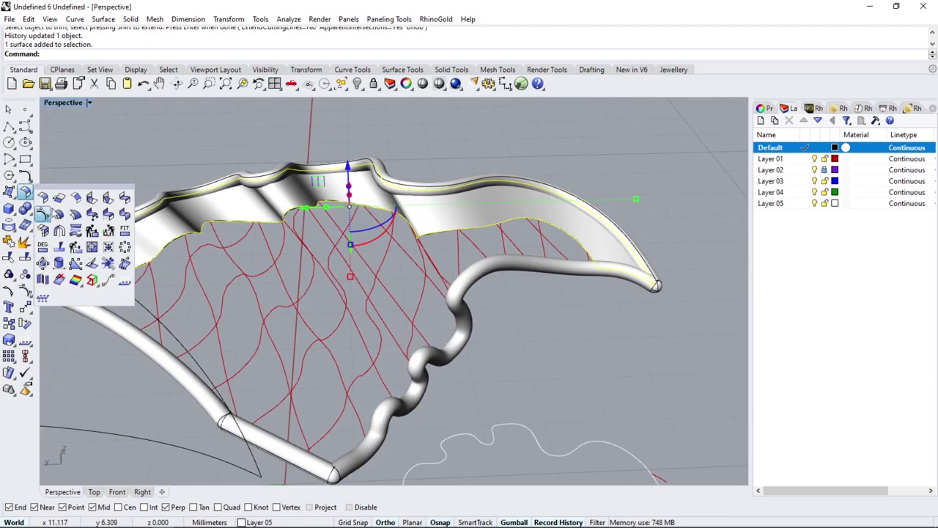
left_click(51, 214)
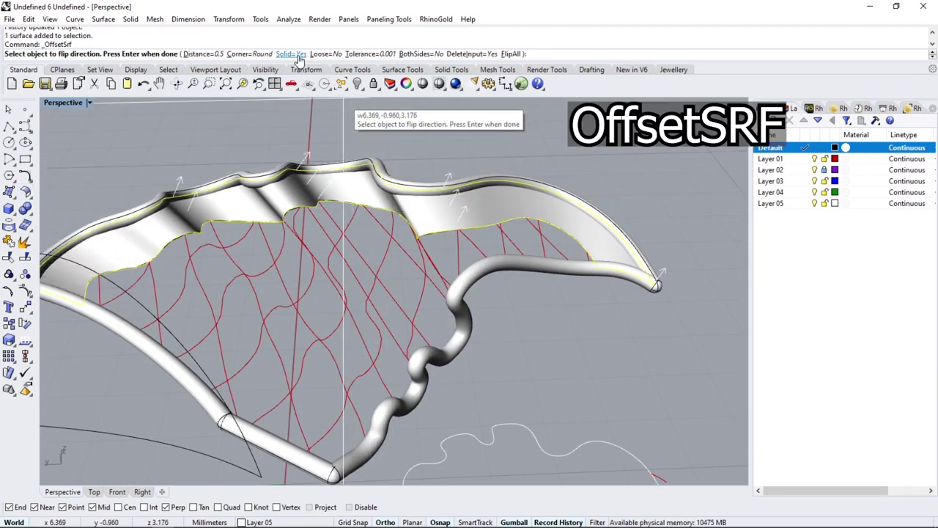
left_click(421, 54)
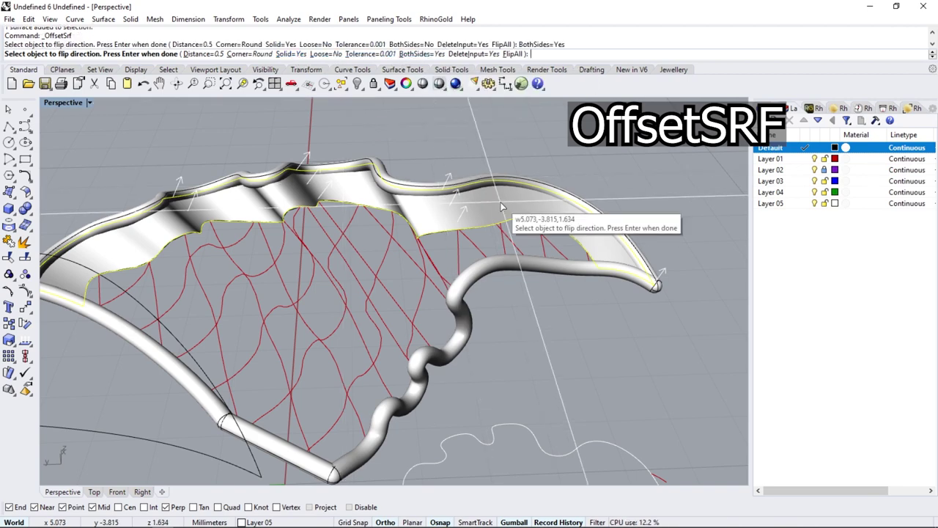
type(".15")
key("Return")
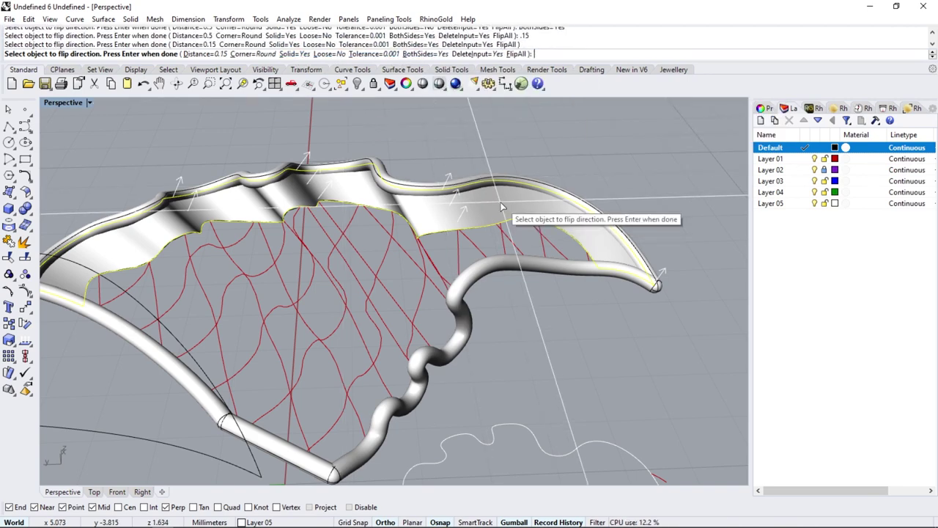
key("Return")
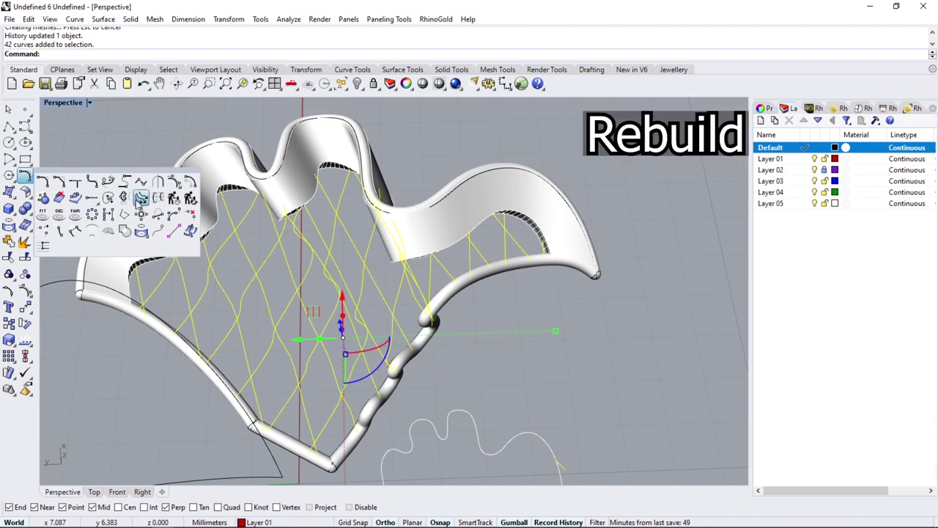
Rebuild the lattice curves to 15 points and pipe them at 0.25 diameter on Layer 03.
left_click(174, 199)
key("Return")
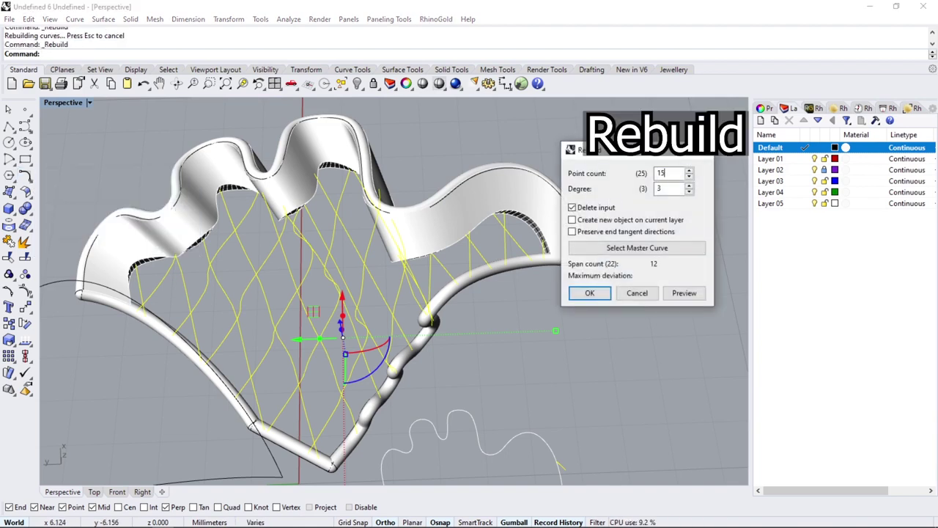
left_click(790, 182)
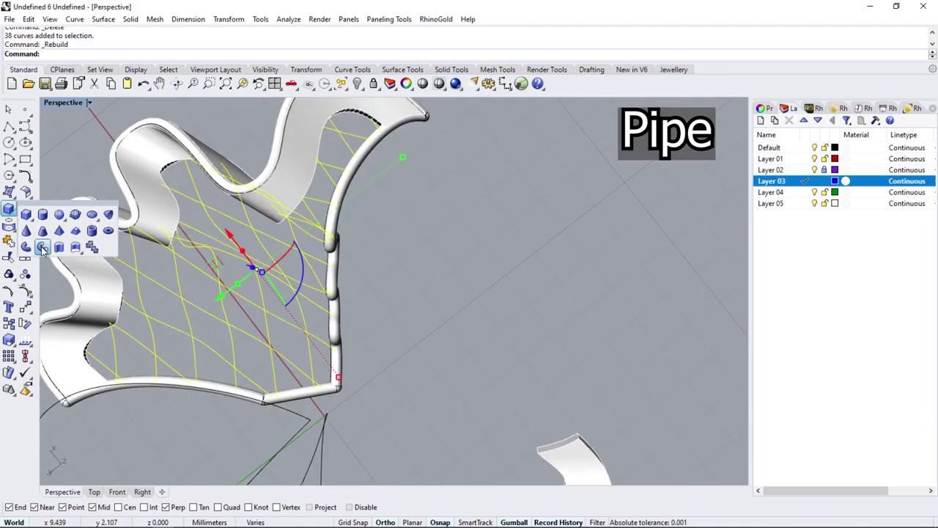
left_click(43, 250)
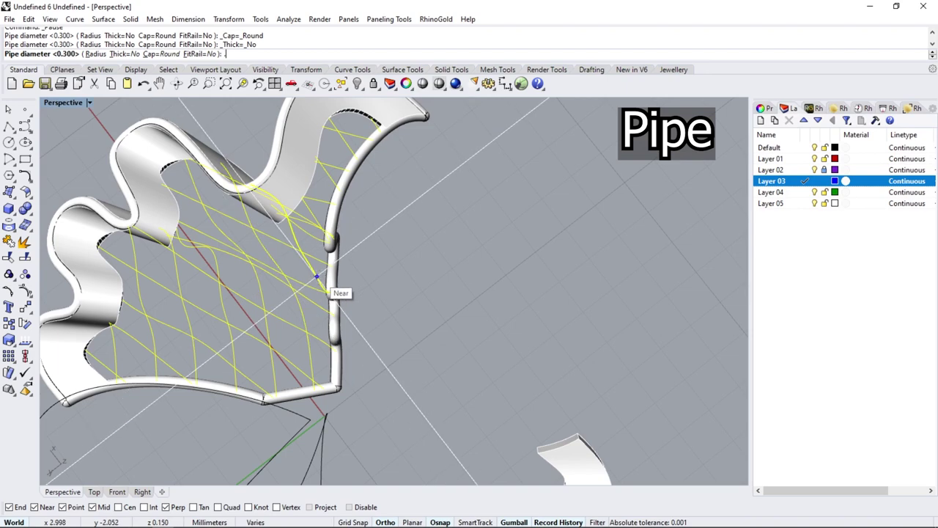
key("Return")
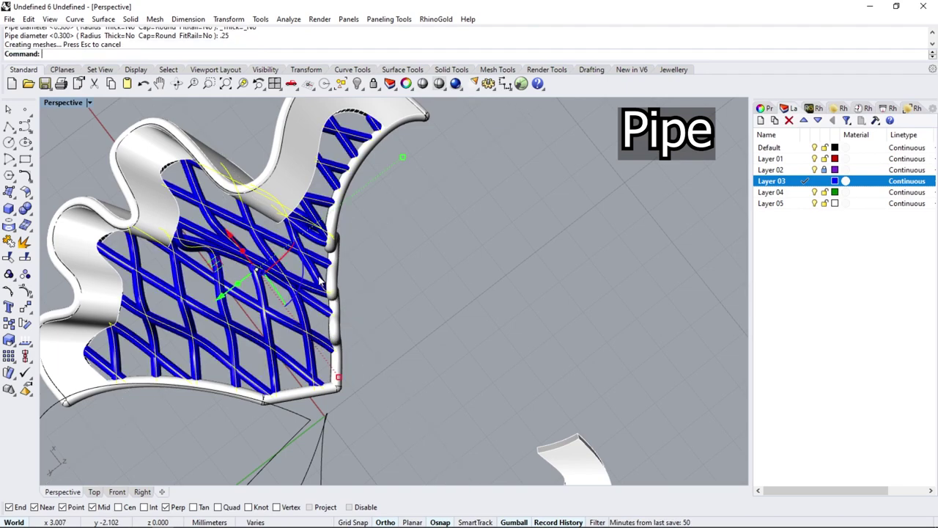
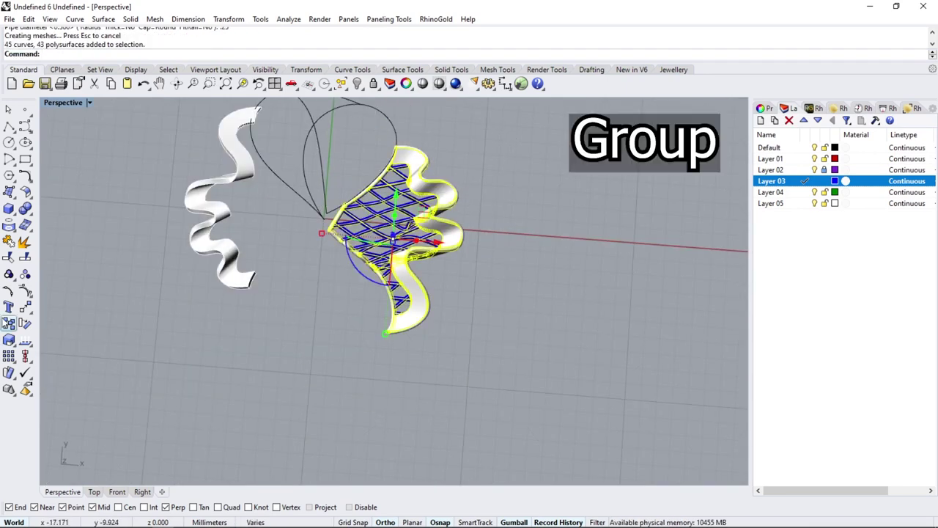
Group the lattice with its wavy band and show the hidden petal surfaces.
left_click(8, 275)
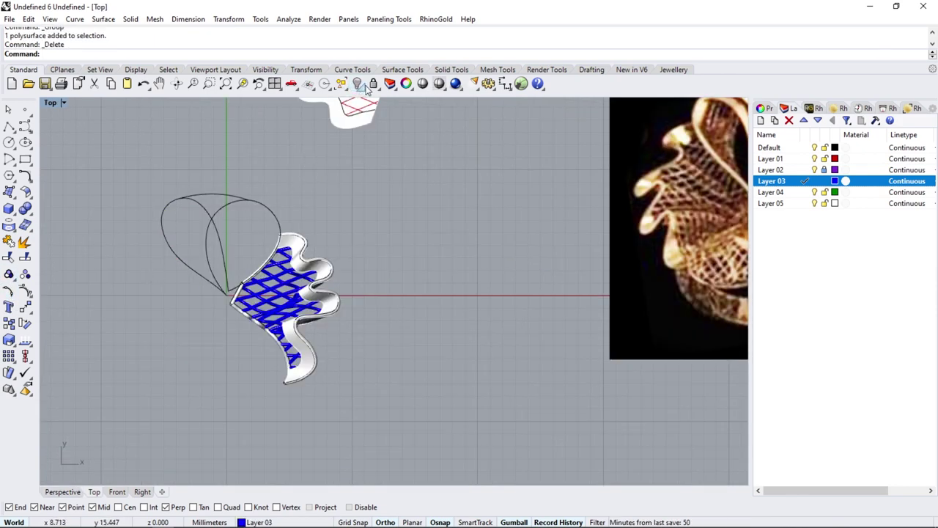
left_click(366, 87)
left_click(369, 139)
Smash the upper petal surface into a flat pattern, with 9.9% area deviation.
left_click(247, 247)
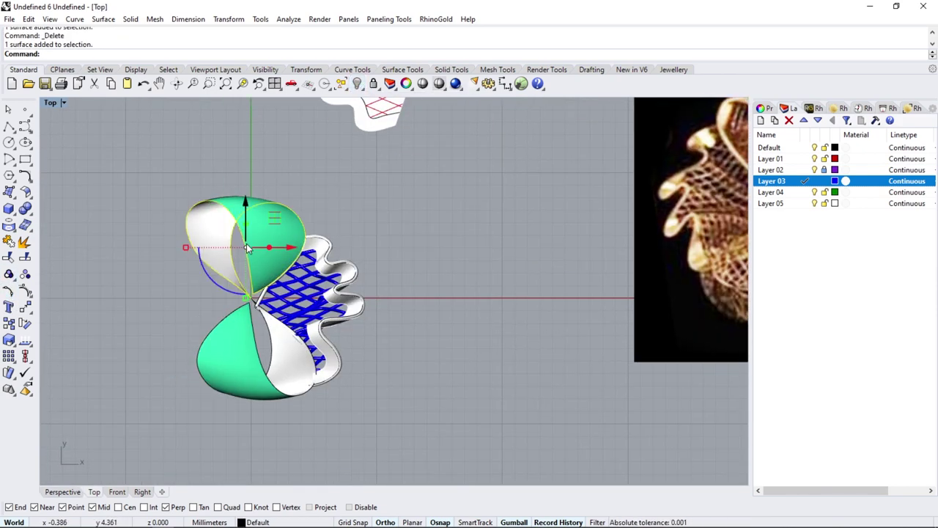
left_click(31, 200)
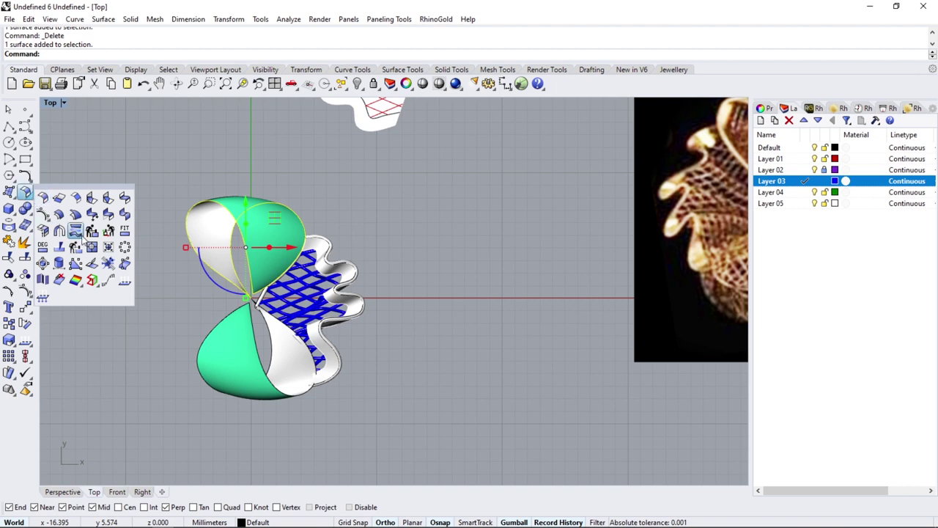
right_click(75, 230)
scroll(250, 265, "down", 3)
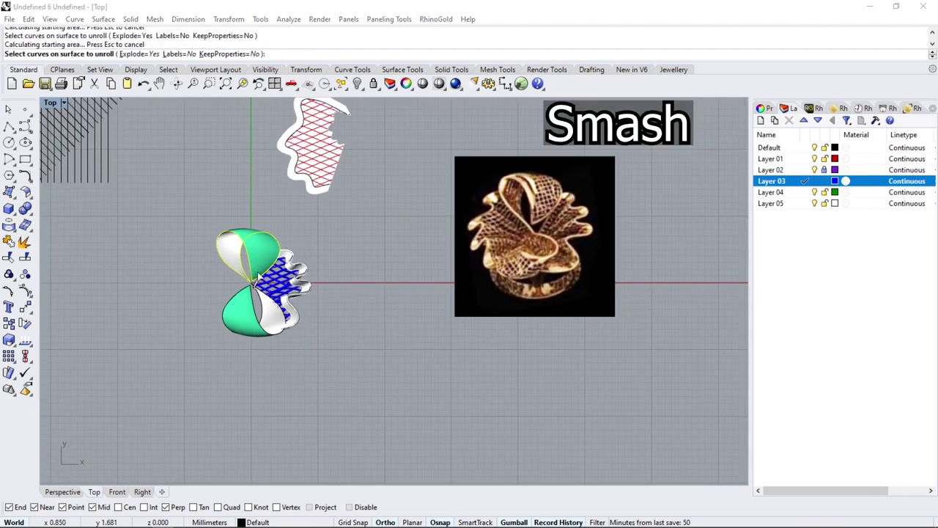
right_click(257, 276)
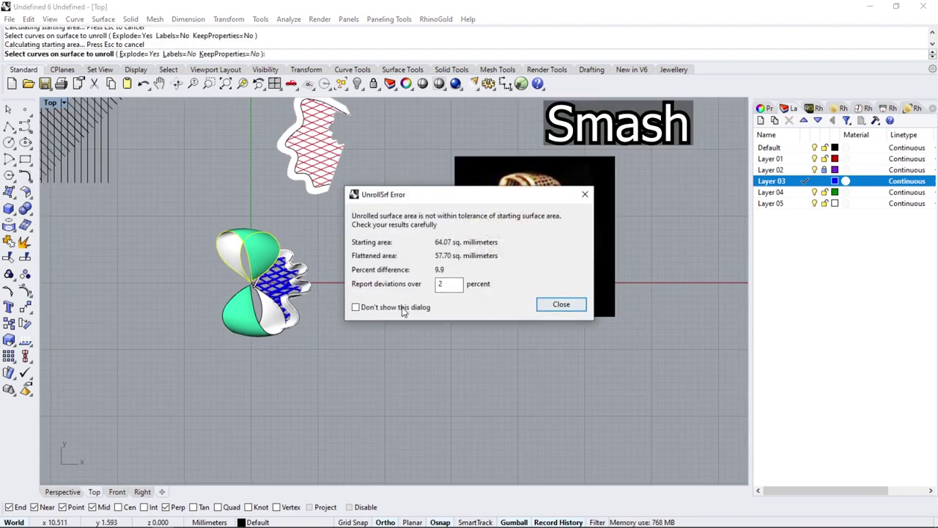
Move the hatch lines and rotate-copy them into a crosshatch over the flattened petal.
left_click(560, 304)
left_click_drag(159, 165, 247, 272)
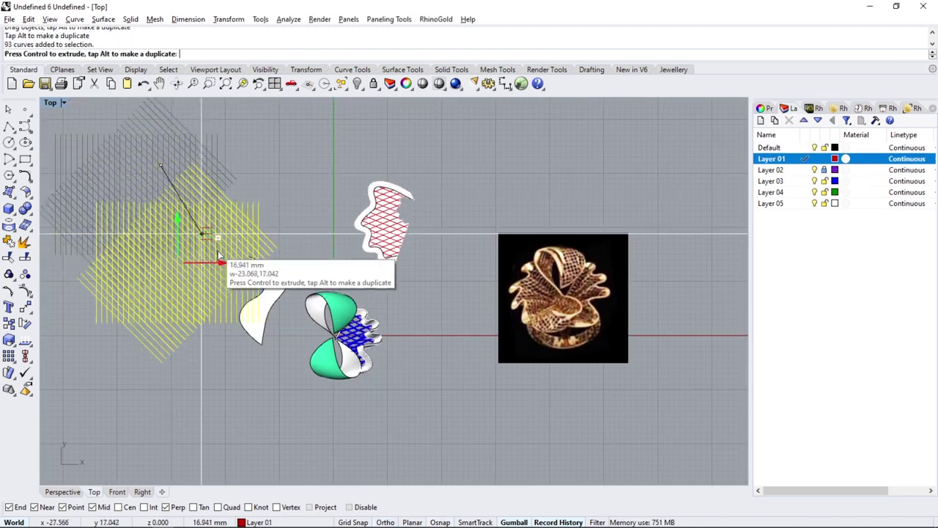
scroll(262, 336, "up", 2)
scroll(131, 274, "down", 3)
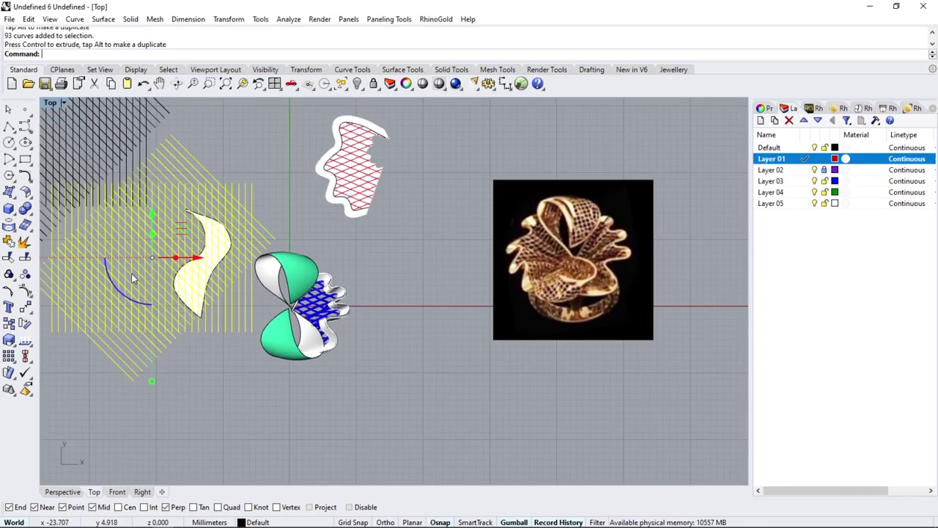
scroll(176, 234, "up", 3)
scroll(188, 311, "up", 3)
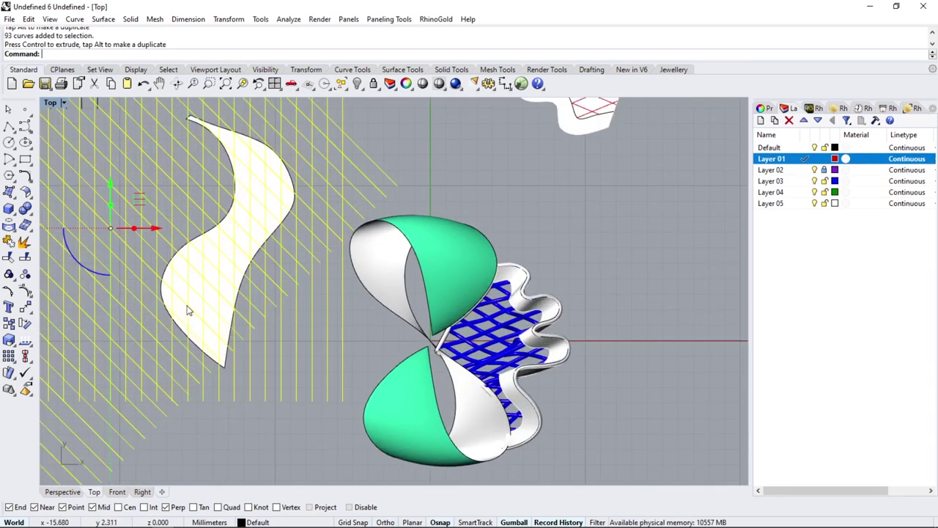
left_click_drag(101, 262, 67, 276)
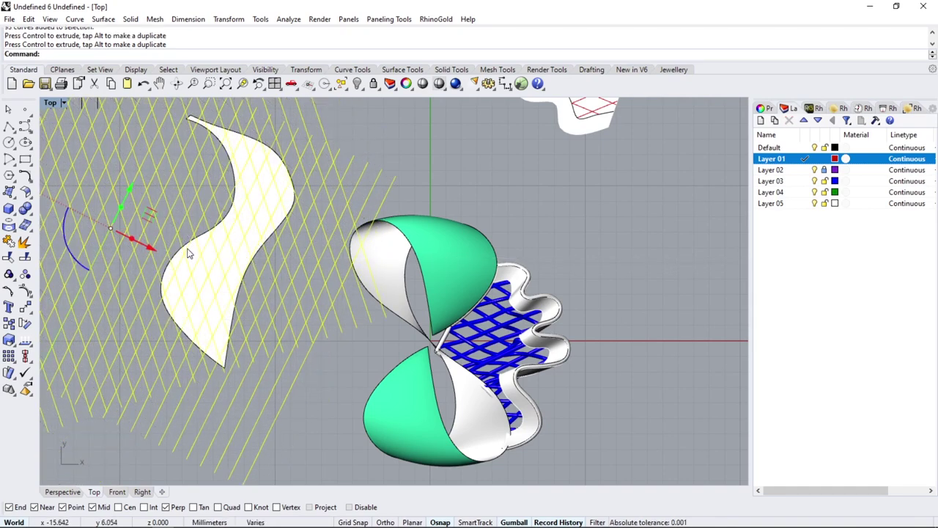
left_click_drag(150, 251, 144, 247)
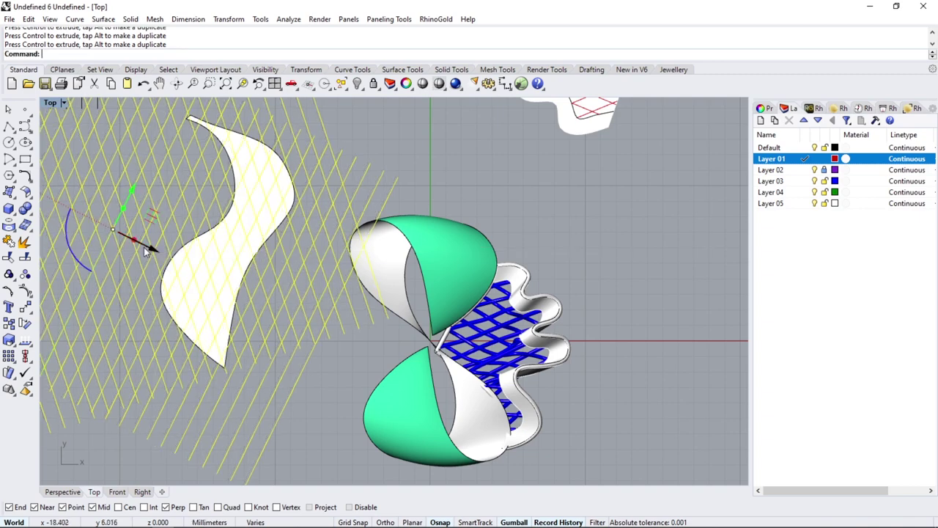
left_click_drag(126, 210, 154, 228)
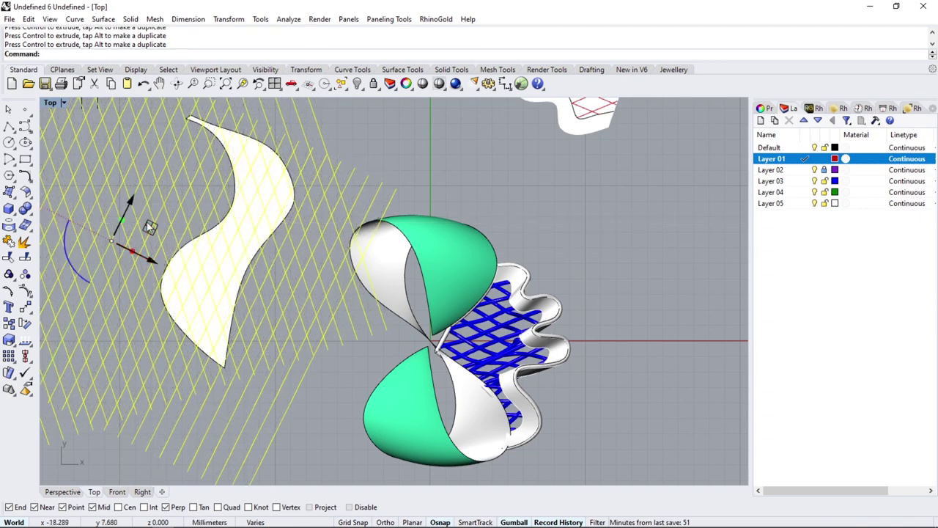
Project the crosshatch onto the flat petal and group the projected lattice curves.
left_click(9, 226)
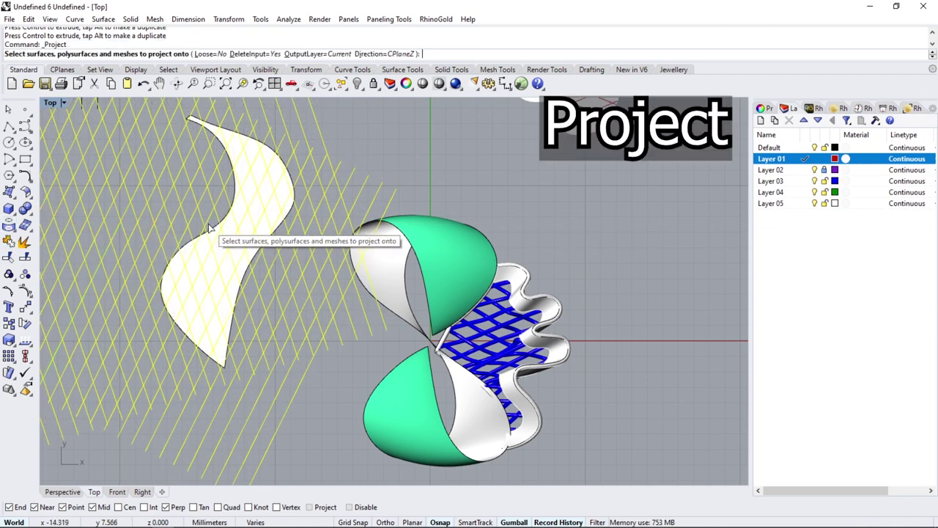
left_click(212, 236)
key("Return")
scroll(213, 244, "down", 5)
left_click(9, 273)
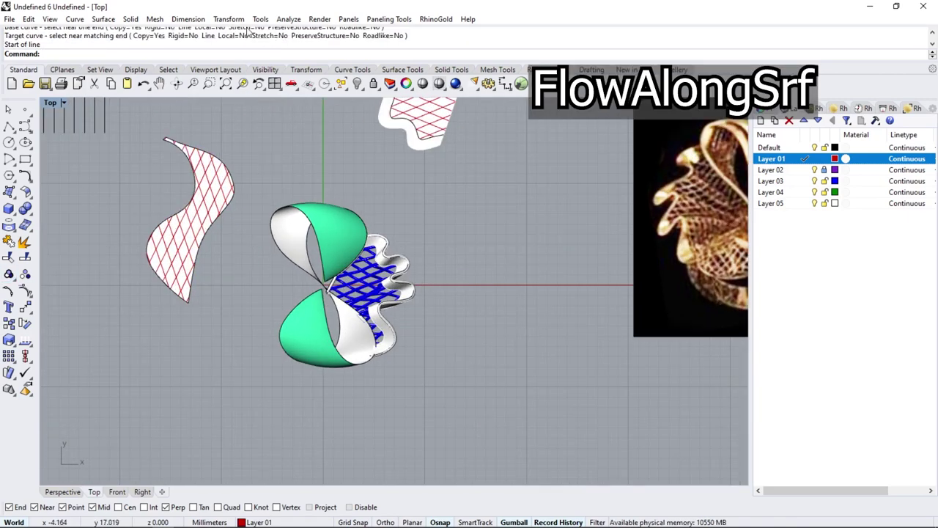
Flow the lattice curves along the surface from the flat petal onto the curved petal.
left_click(229, 20)
left_click(284, 275)
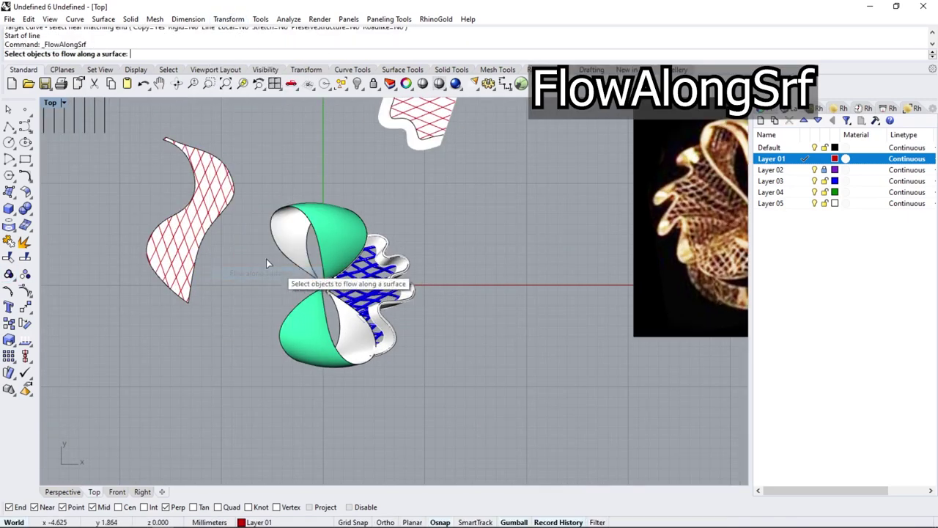
left_click(185, 254)
left_click(217, 305)
key("Return")
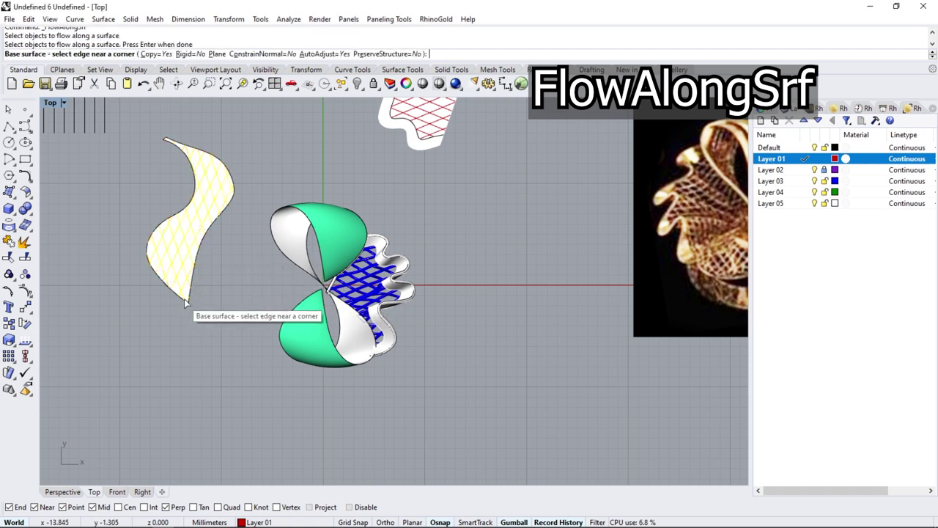
left_click(200, 308)
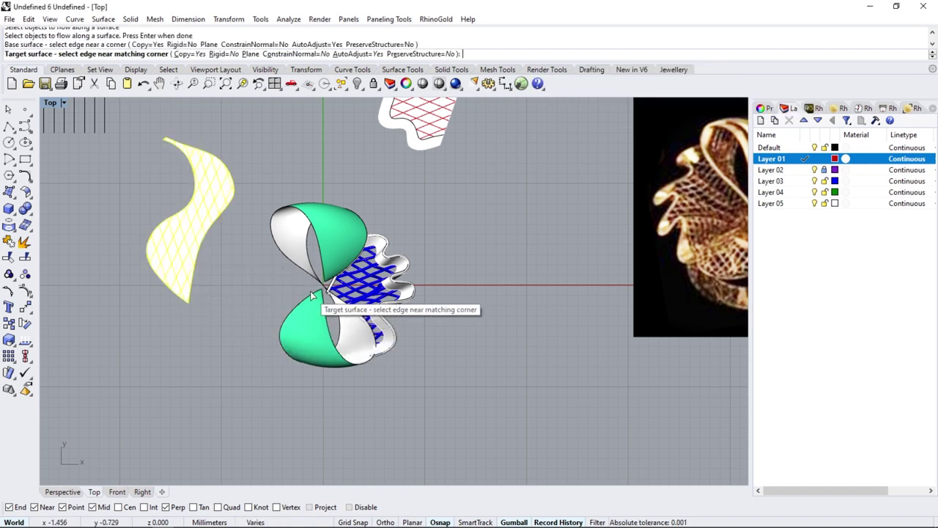
left_click(332, 273)
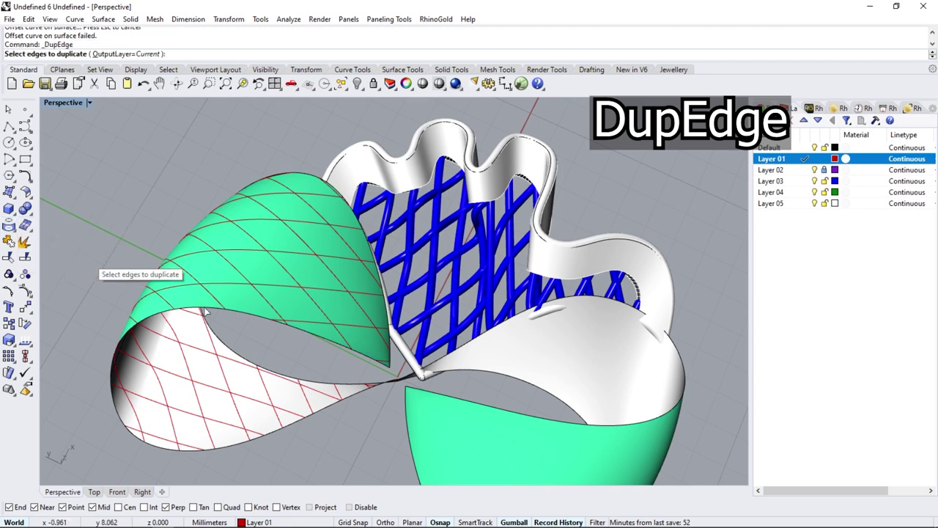
Copy the petal edge as a curve and split it at two points into three pieces.
left_click(240, 318)
key("Return")
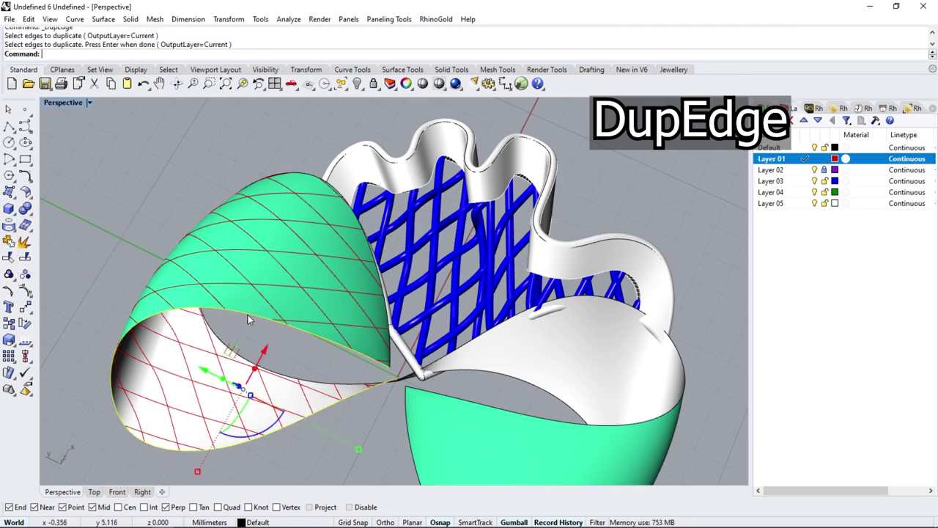
mouse_move(247, 315)
right_mouse_down()
mouse_move(229, 313)
mouse_move(218, 408)
right_mouse_up()
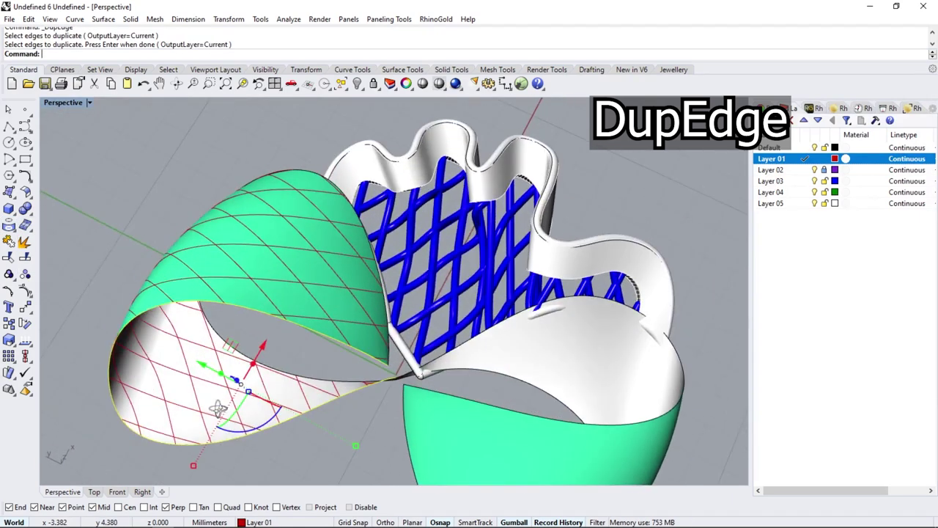
left_click(8, 321)
left_click(90, 54)
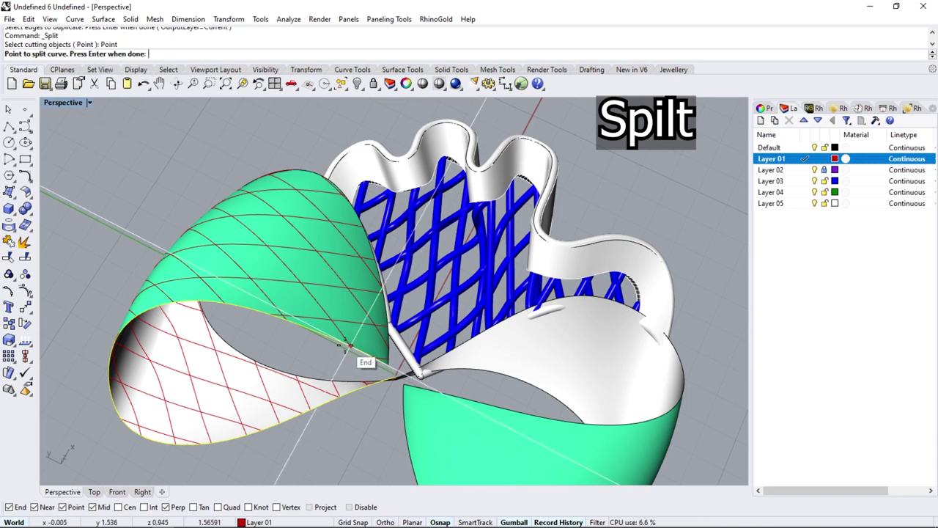
left_click(346, 346)
left_click(300, 415)
key("Return")
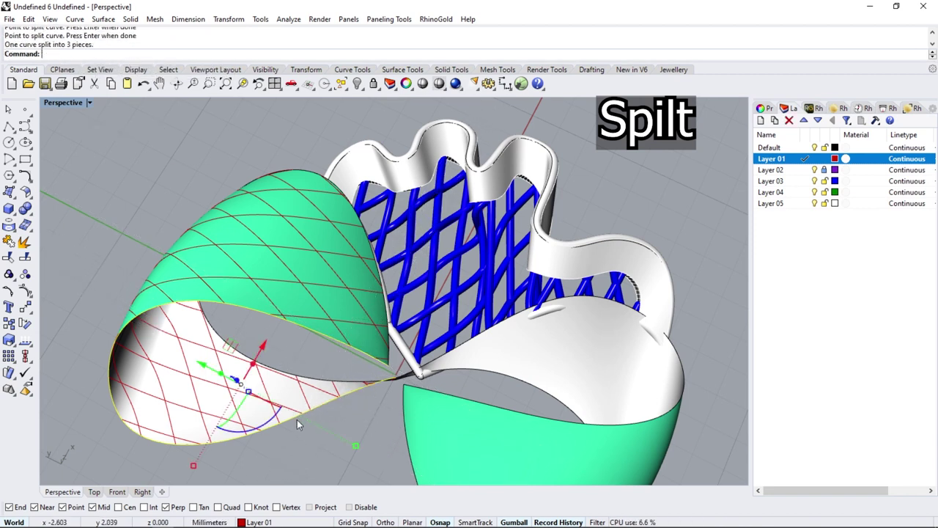
Offset the short edge pieces along the petal surface and delete the leftover curves.
left_click(297, 419, "ctrl")
left_click(318, 340)
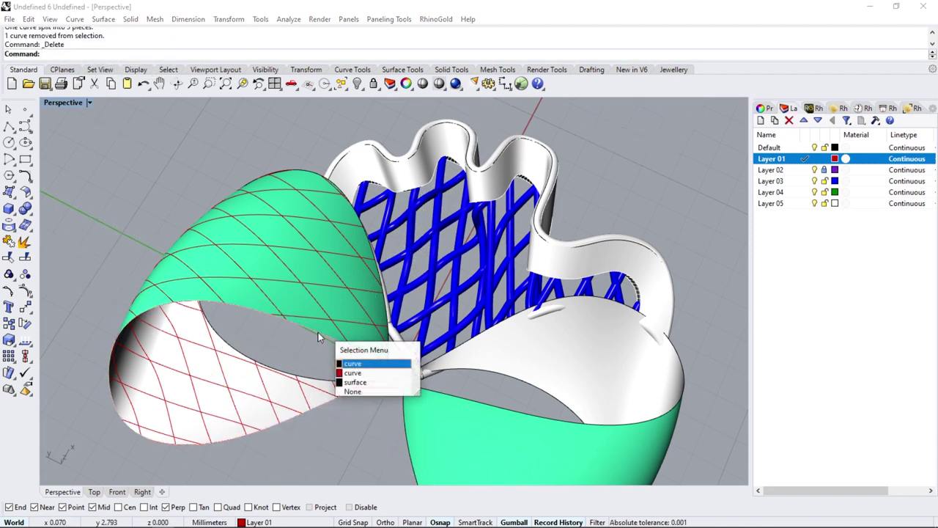
left_click(352, 364)
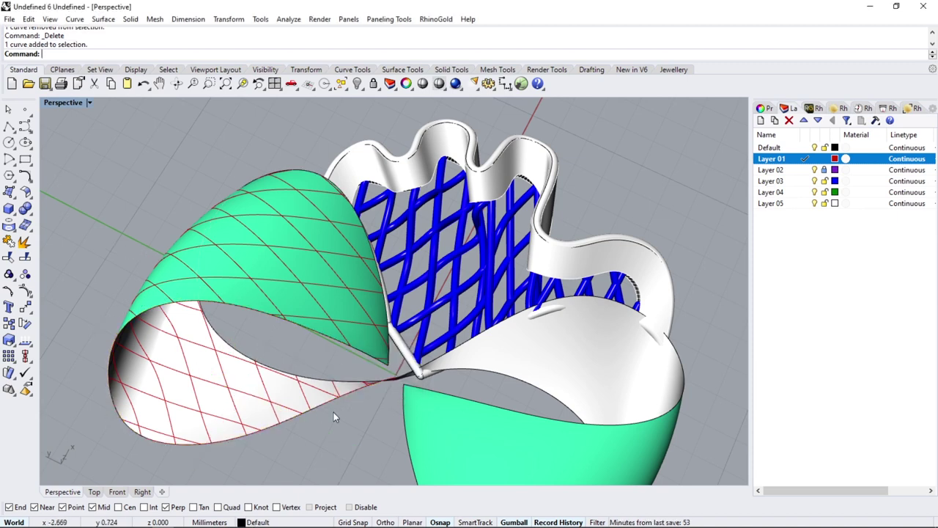
left_click(341, 343)
left_click(357, 374)
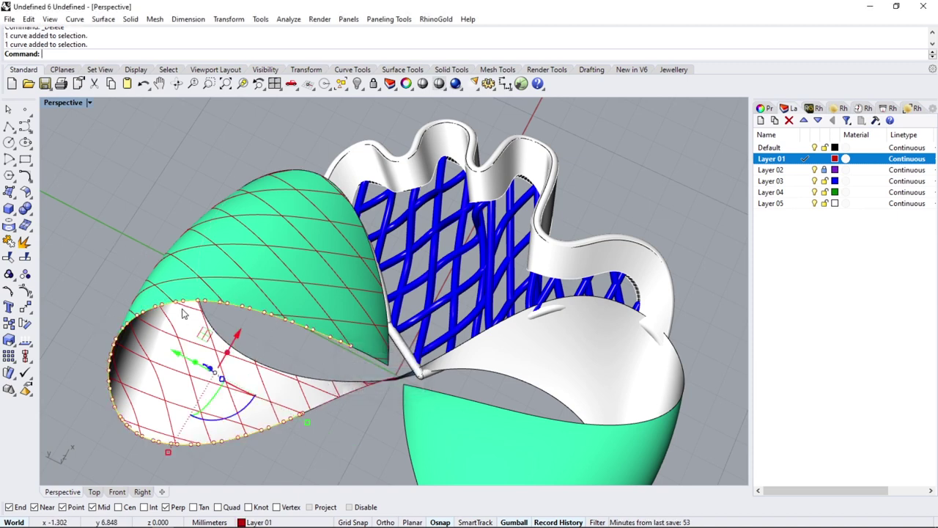
left_click(31, 180)
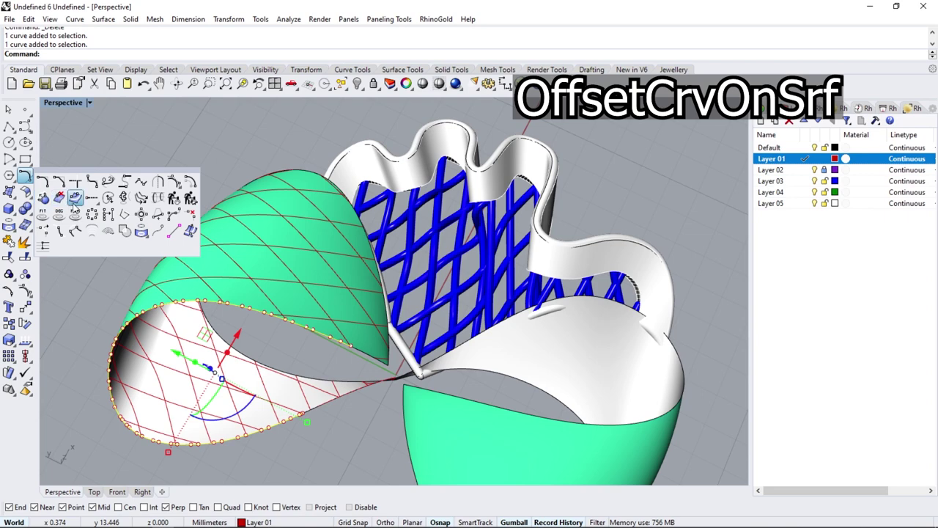
left_click(75, 208)
left_click(305, 293)
key("Return")
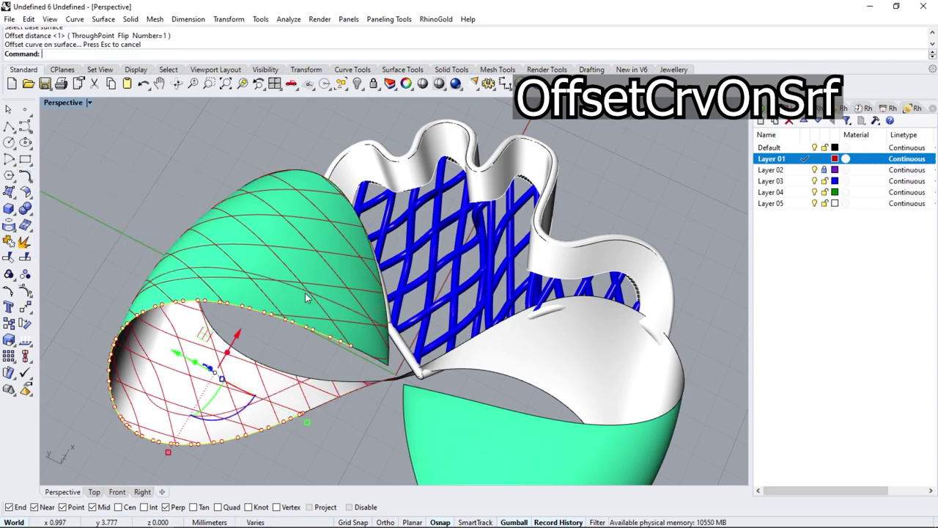
right_click_drag(353, 364, 289, 331)
key("Delete")
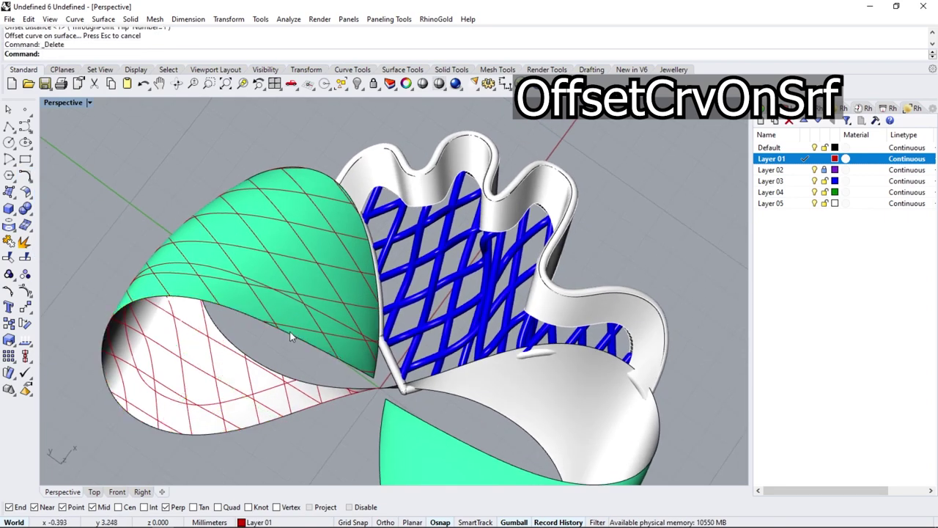
key("Delete")
Split the green petal surface with the offset curve and select one resulting piece.
left_click(295, 301)
left_click(304, 282)
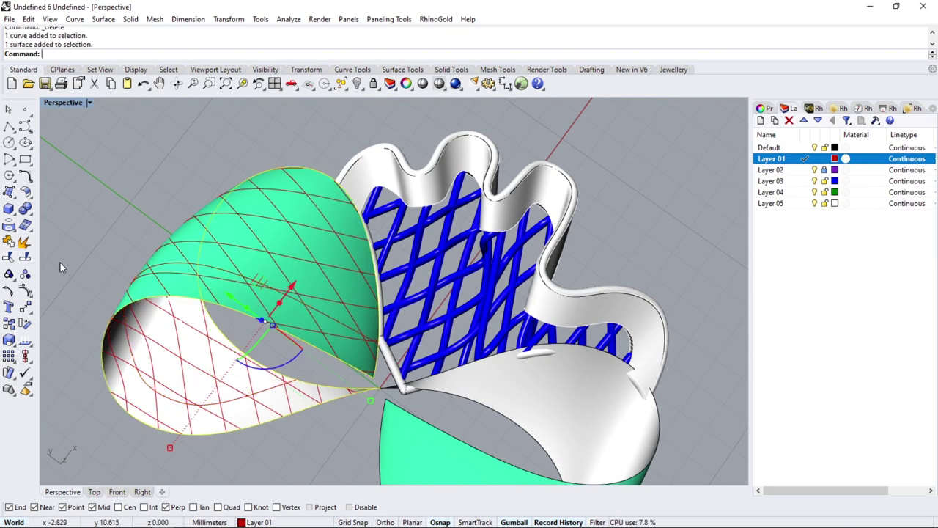
left_click(24, 241)
left_click(249, 283)
key("Return")
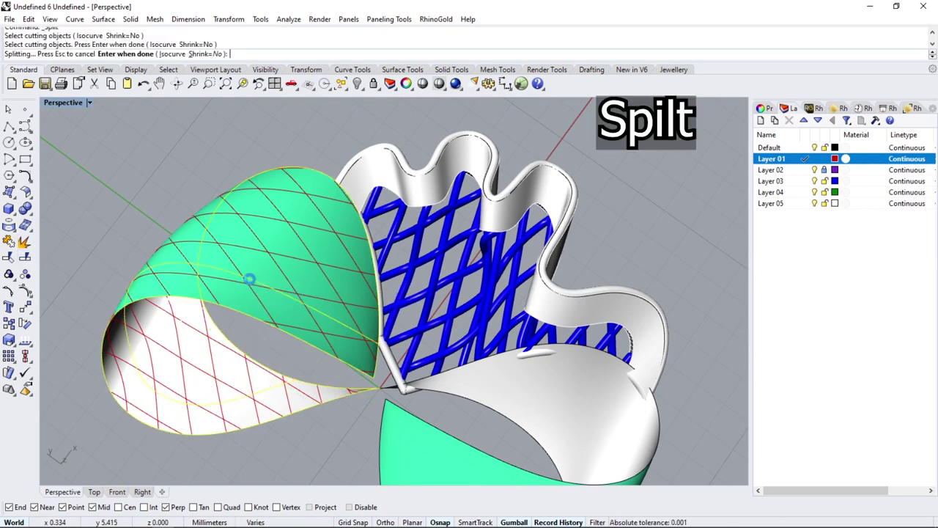
left_click(277, 307)
mouse_move(276, 307)
right_mouse_down()
mouse_move(332, 272)
mouse_move(261, 302)
right_mouse_up()
Offset the cut petal strip into a 0.15-thick solid band.
scroll(191, 314, "down", 3)
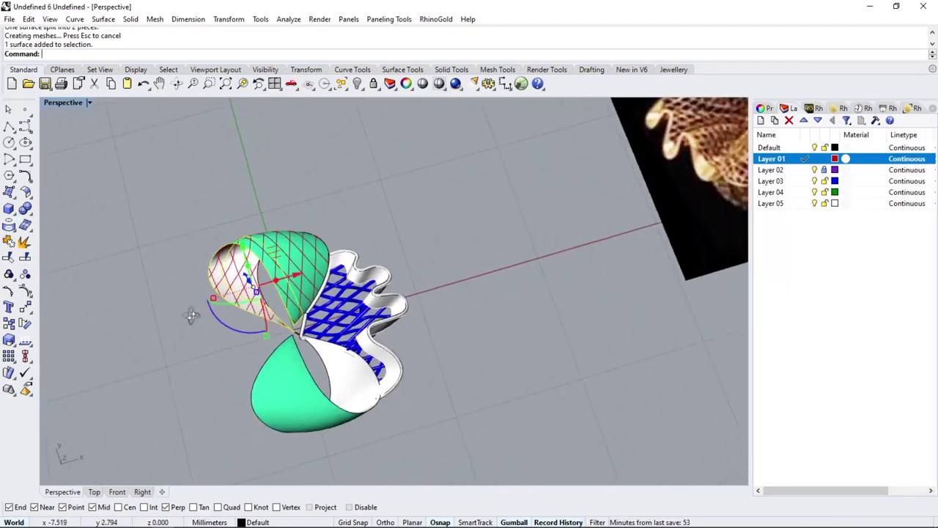
left_click(27, 193)
left_click(58, 216)
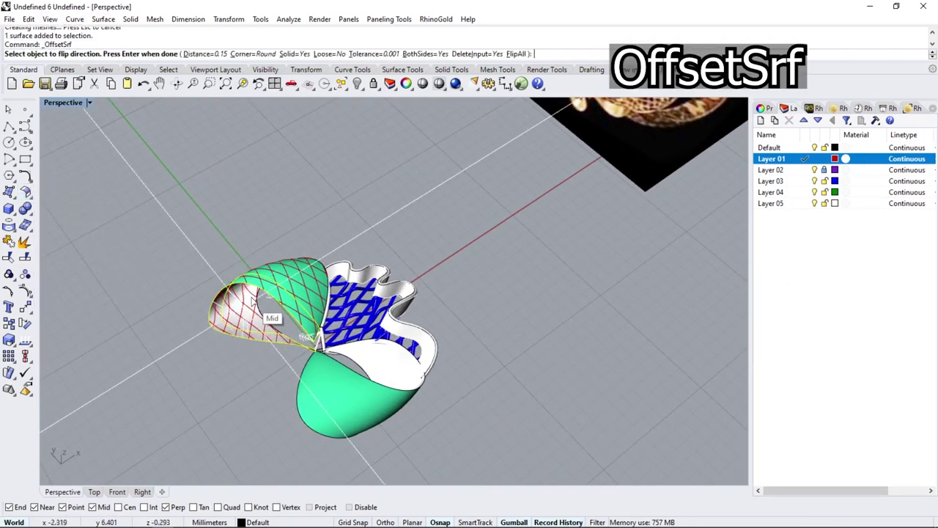
scroll(251, 297, "up", 2)
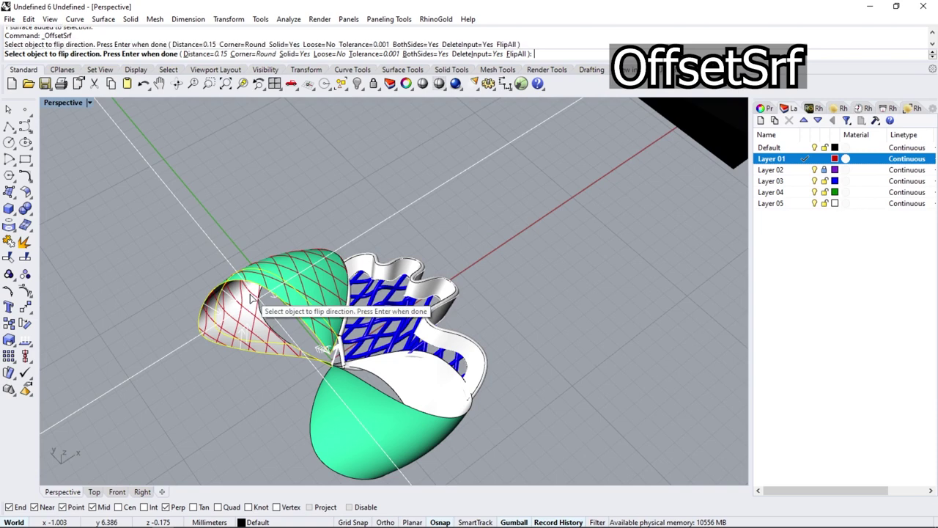
key("Return")
Pull the 37 lattice curves onto the green petal surface.
mouse_move(251, 297)
right_mouse_down()
mouse_move(320, 253)
mouse_move(286, 346)
mouse_move(220, 337)
right_mouse_up()
left_click(220, 338)
left_click(15, 233)
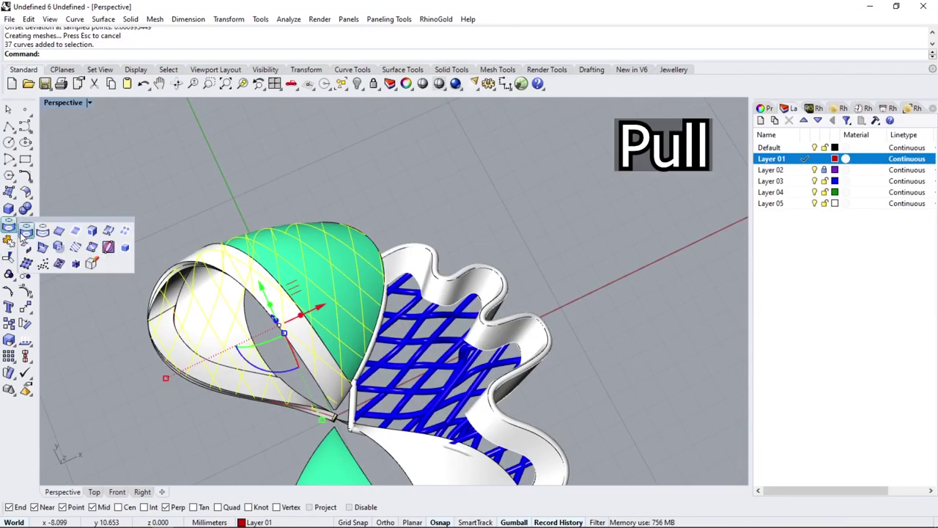
left_click(40, 237)
left_click(340, 292)
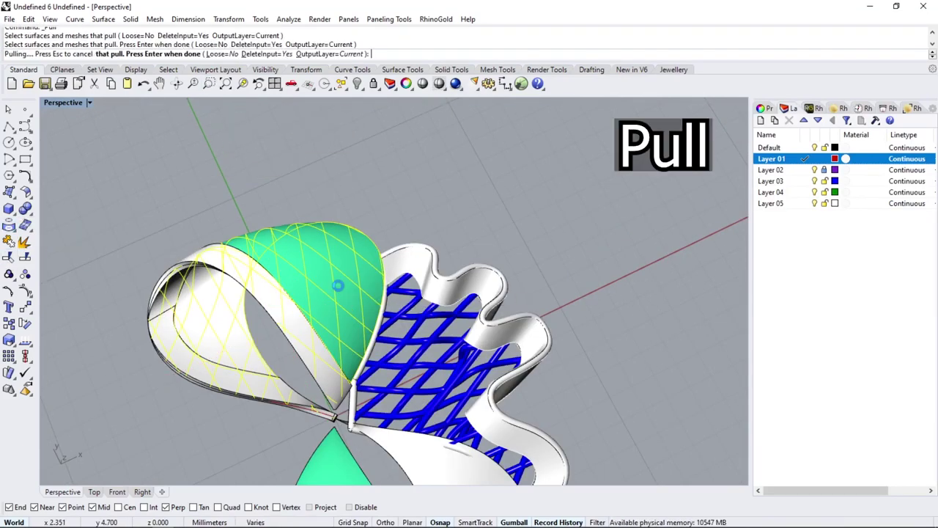
key("Return")
right_click_drag(297, 314, 244, 320)
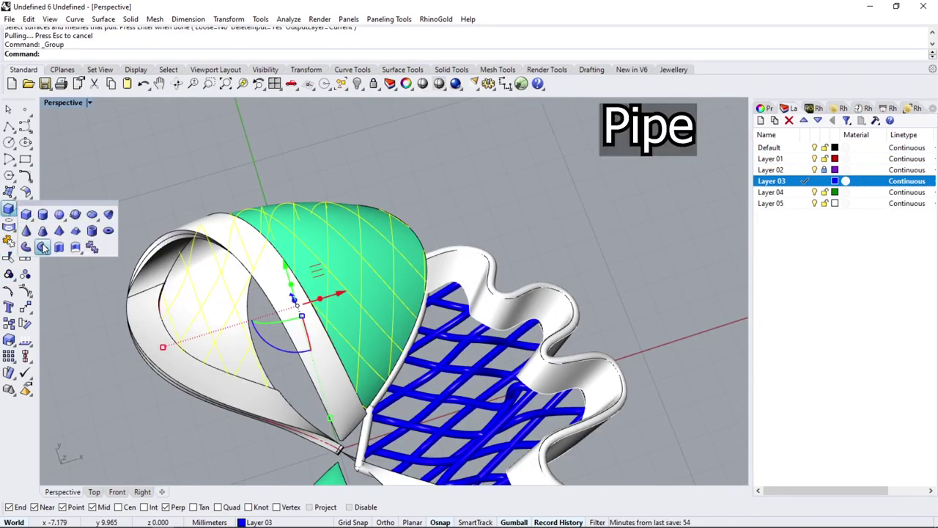
Pipe the pulled lattice curves at 0.25 diameter.
left_click(43, 248)
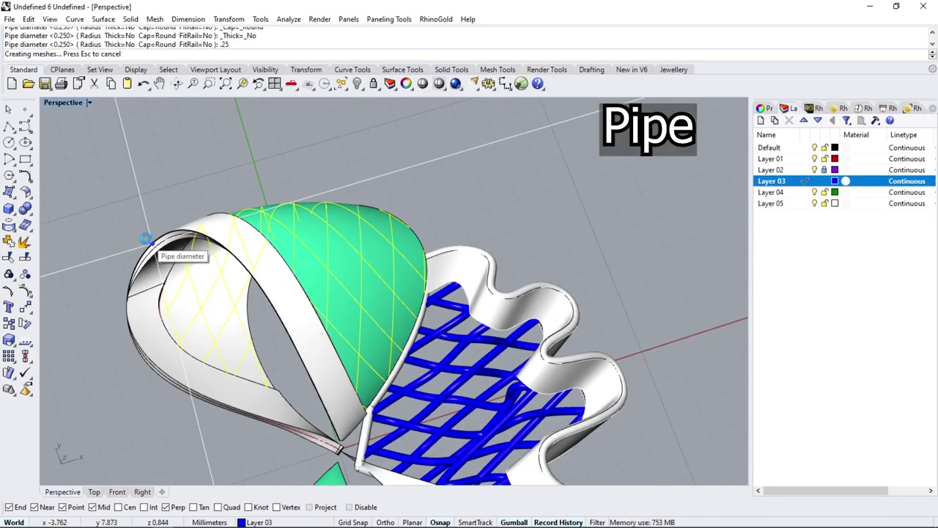
right_click_drag(146, 239, 250, 202)
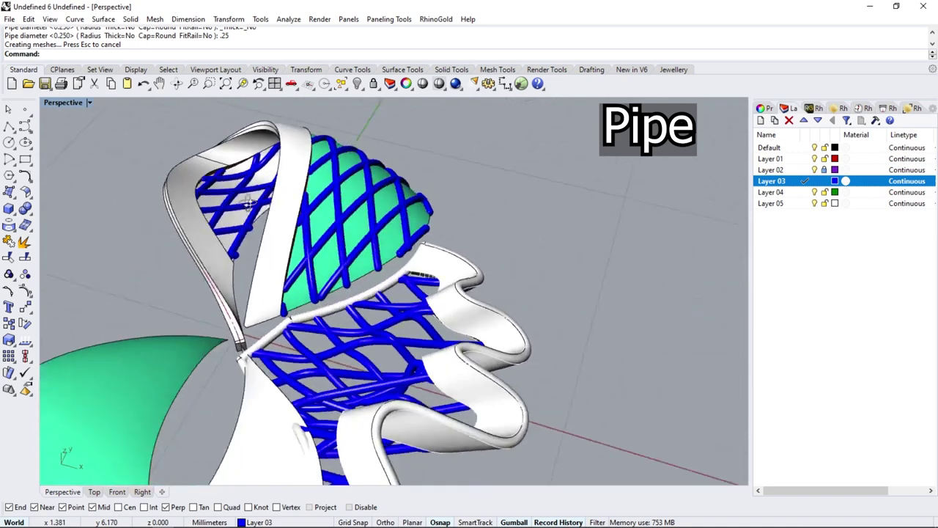
scroll(248, 200, "up", 3)
scroll(273, 266, "up", 3)
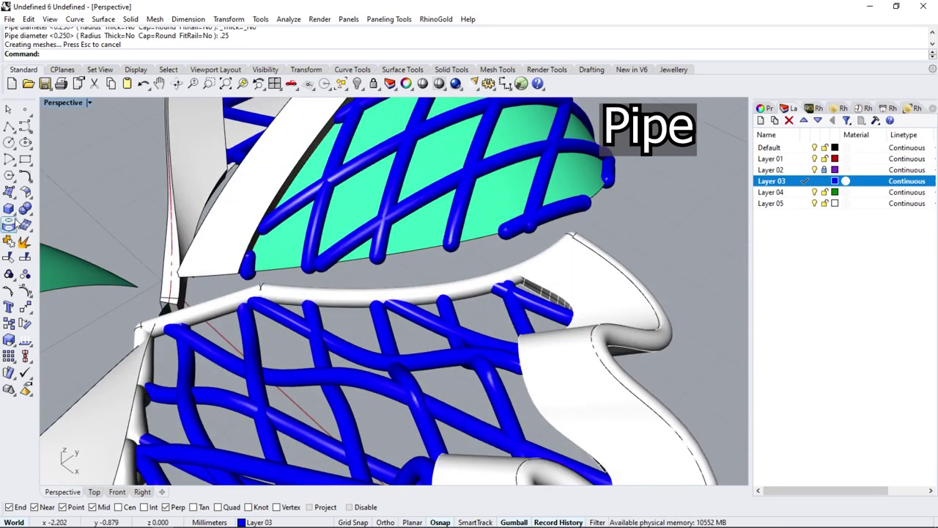
Run a 0.3-diameter pipe along the petal's edge curve.
left_click(15, 222)
left_click(60, 247)
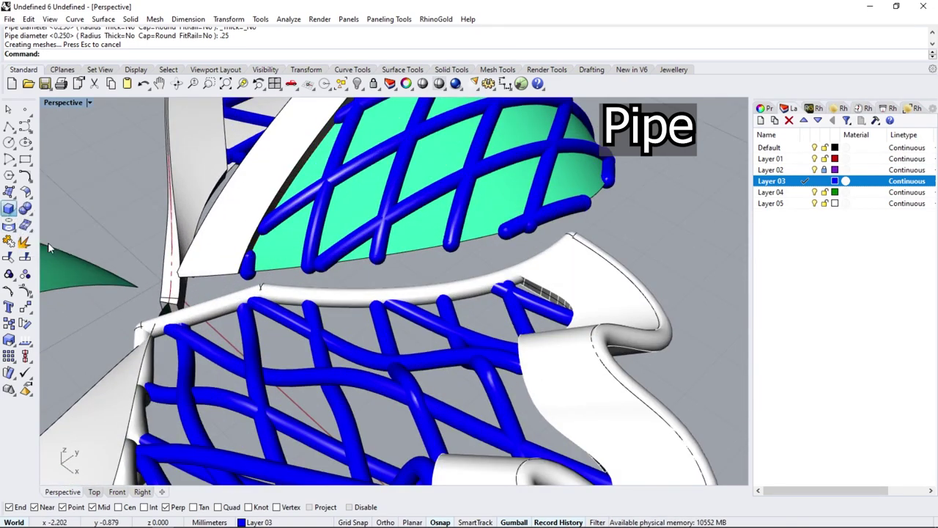
left_click(275, 274)
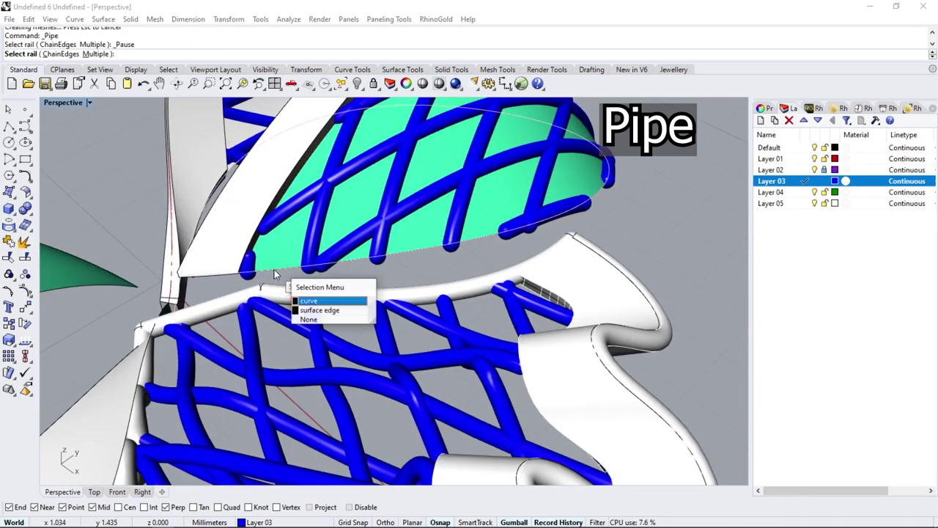
left_click(308, 301)
right_click_drag(294, 301, 308, 273)
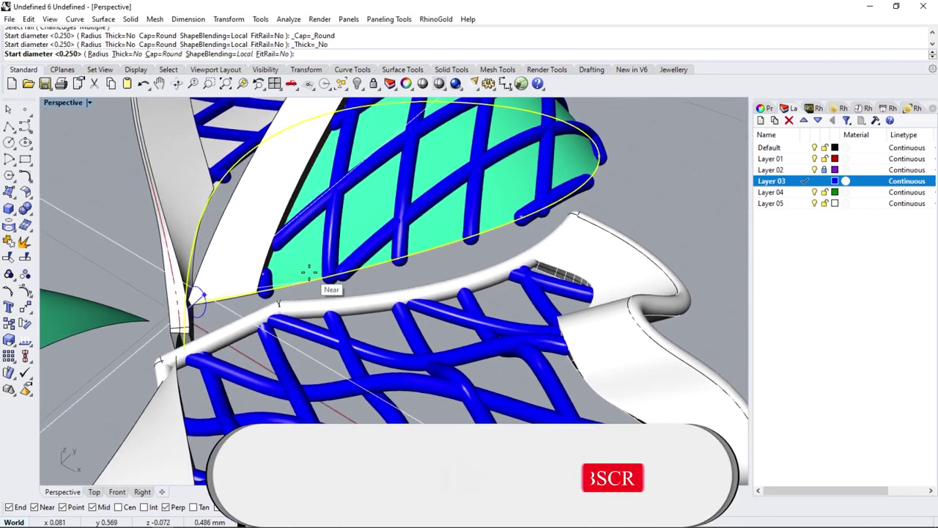
type(".3")
key("Return")
key("Return")
key("Return")
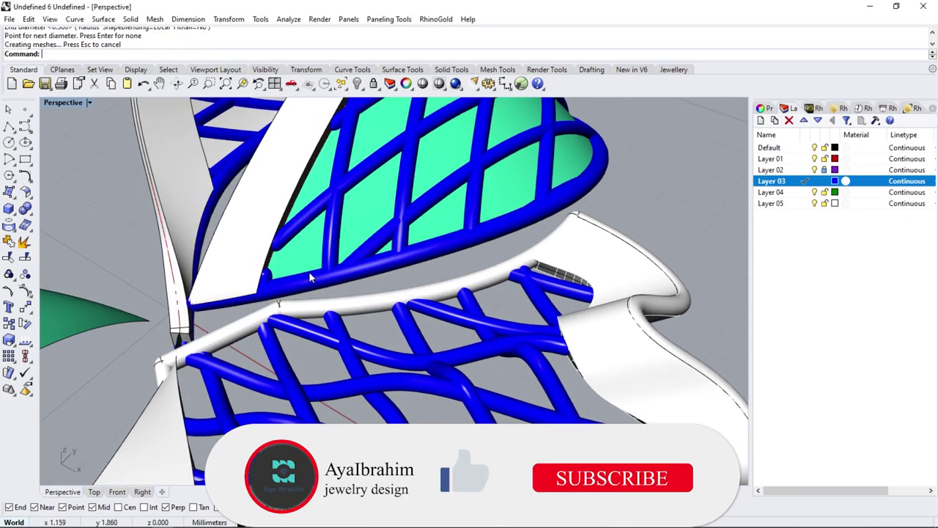
right_click_drag(311, 277, 449, 292)
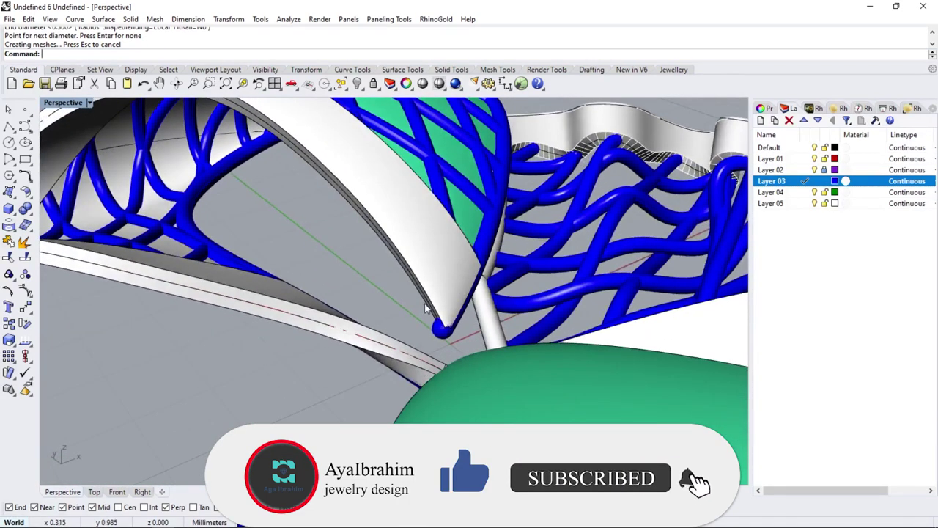
Pipe another petal edge rail with the default diameters.
right_click(426, 308)
left_click(425, 308)
left_click(477, 327)
key("Escape")
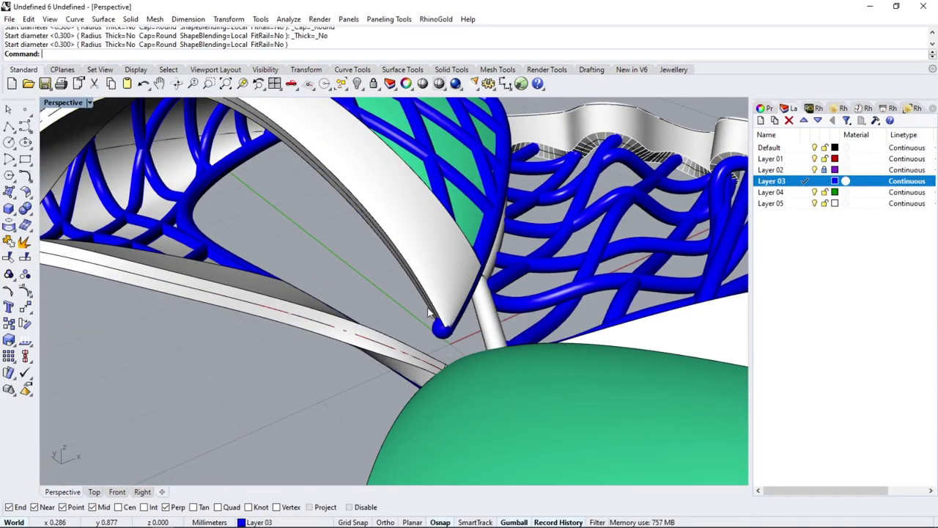
scroll(430, 311, "up", 3)
right_click(430, 315)
left_click(433, 316)
key("Return")
key("Return")
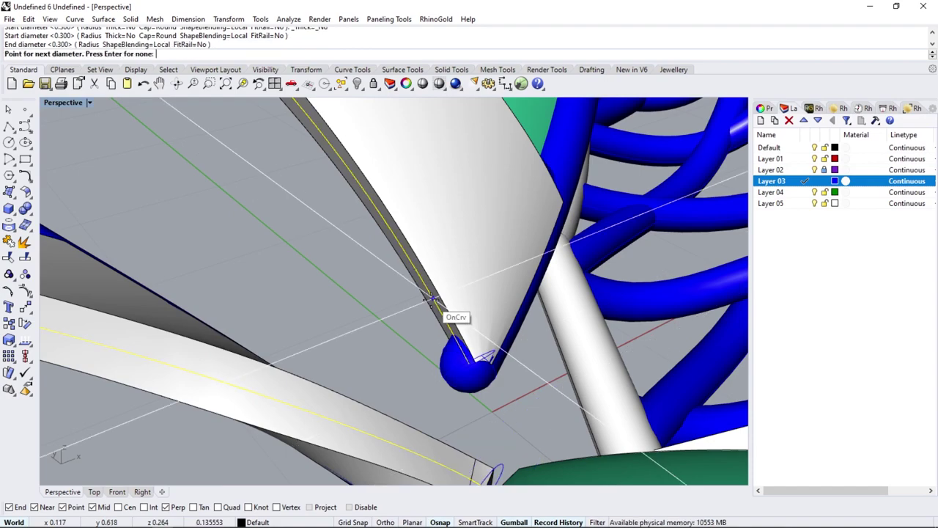
key("Return")
scroll(433, 308, "down", 5)
right_click_drag(433, 308, 401, 354)
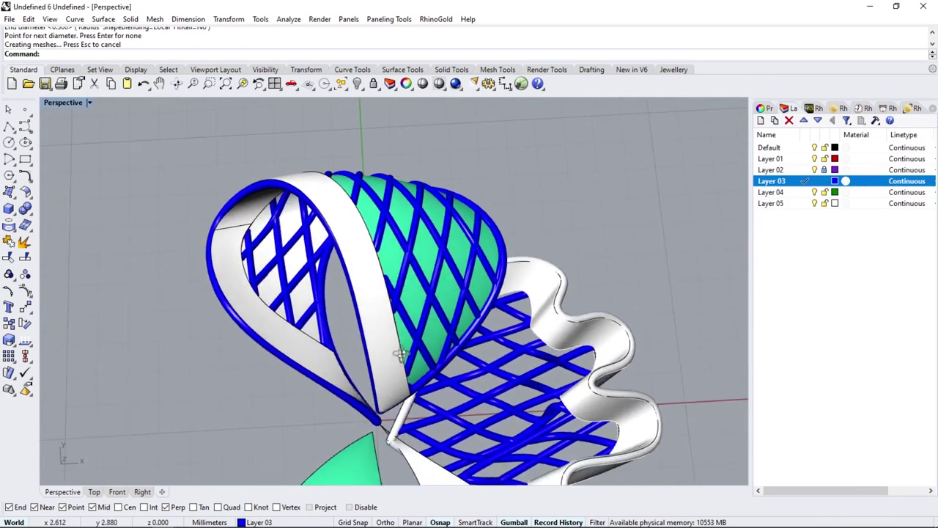
mouse_move(357, 300)
right_mouse_down()
mouse_move(357, 344)
mouse_move(373, 330)
right_mouse_up()
Undo an accidental rotation of a surface and zoom in on the lattice tubes.
scroll(389, 303, "up", 2)
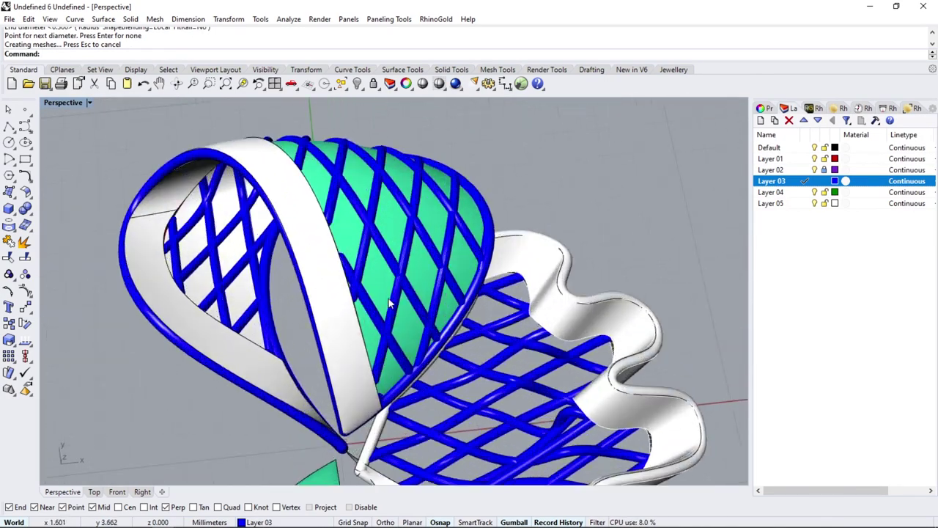
left_click(403, 325)
left_click_drag(306, 301, 362, 306)
scroll(362, 306, "down", 3)
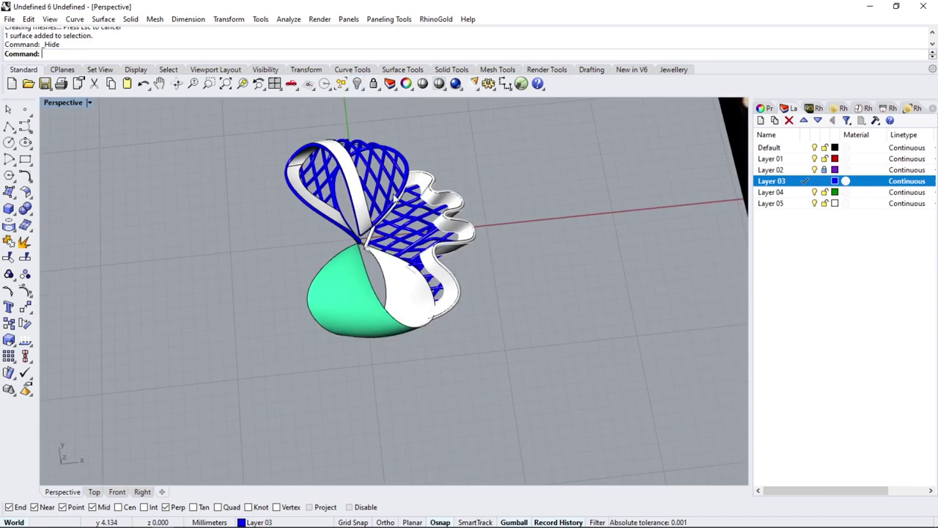
key("ctrl+z")
right_click_drag(362, 305, 311, 273)
scroll(312, 273, "up", 2)
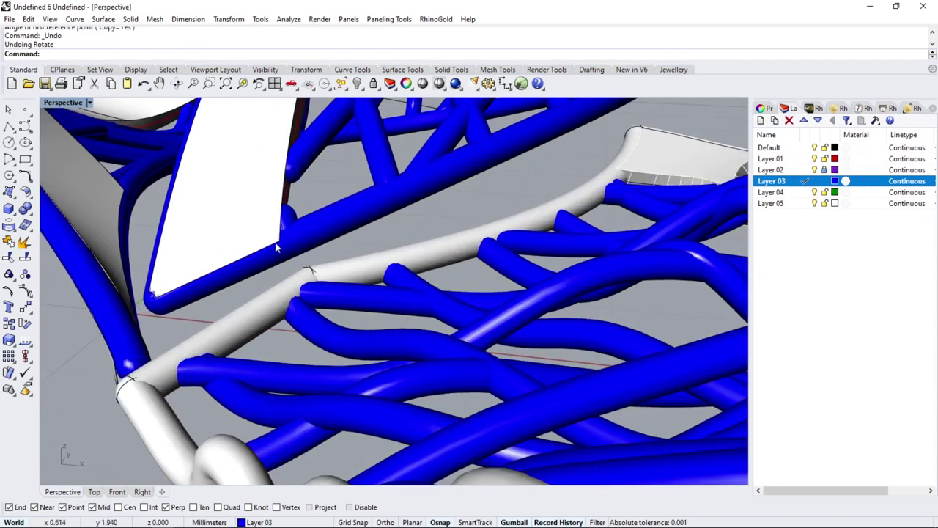
Start a line near the petal tip, checking it in wireframe view.
left_click(16, 131)
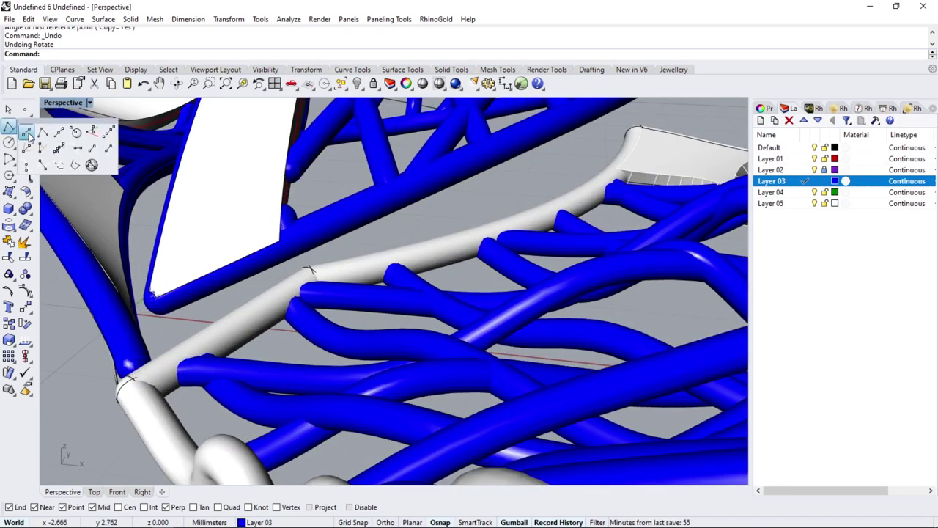
left_click(33, 138)
left_click(279, 242)
key("ctrl+alt+w")
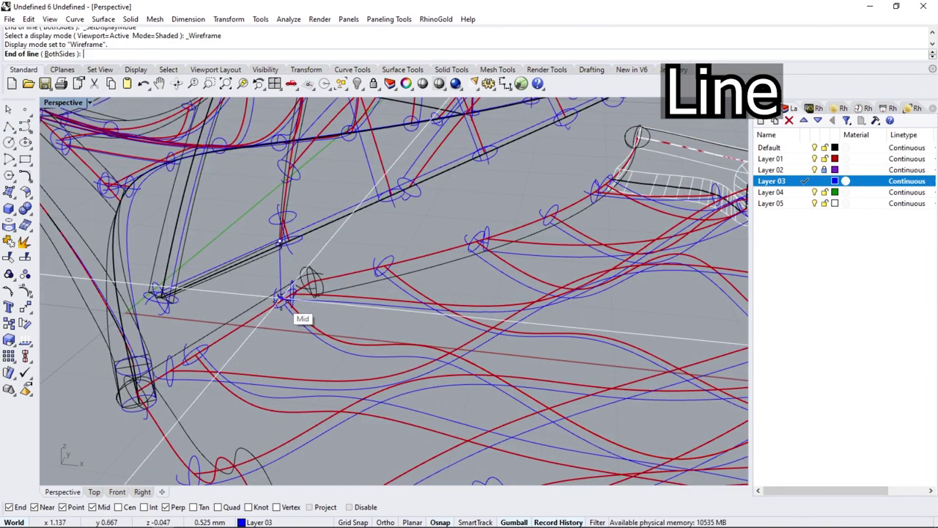
key("ctrl+alt+s")
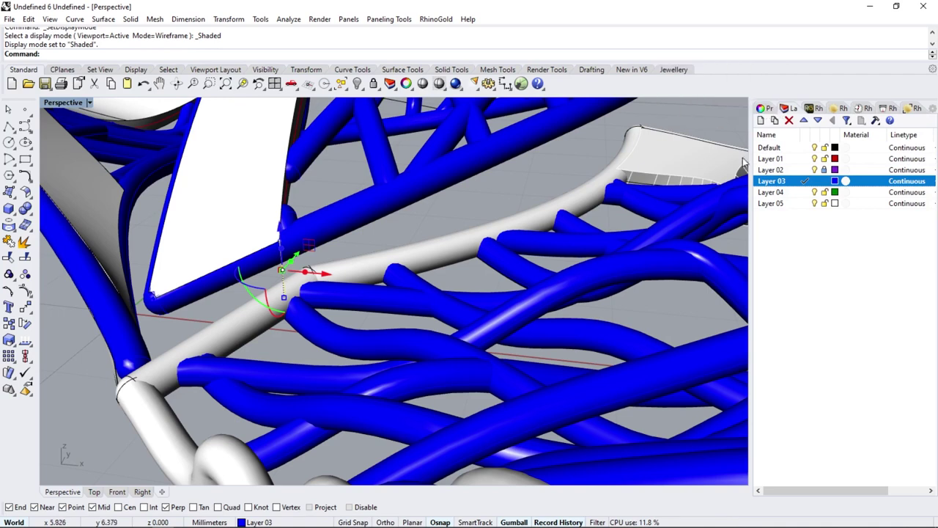
Pipe the new line and drag the tube's end to adjust it.
left_click(12, 214)
left_click(46, 253)
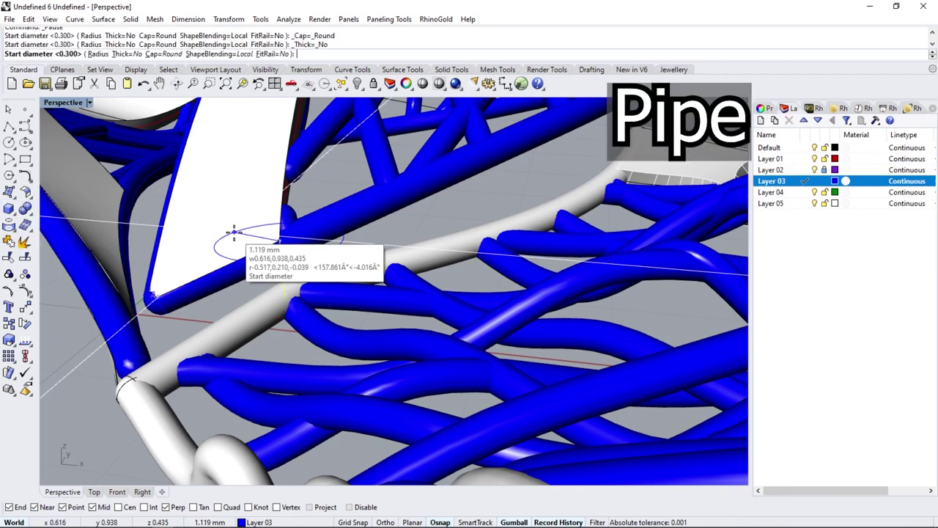
left_click(234, 232)
key("Return")
mouse_move(235, 233)
right_mouse_down()
mouse_move(213, 241)
mouse_move(280, 222)
mouse_move(39, 312)
right_mouse_up()
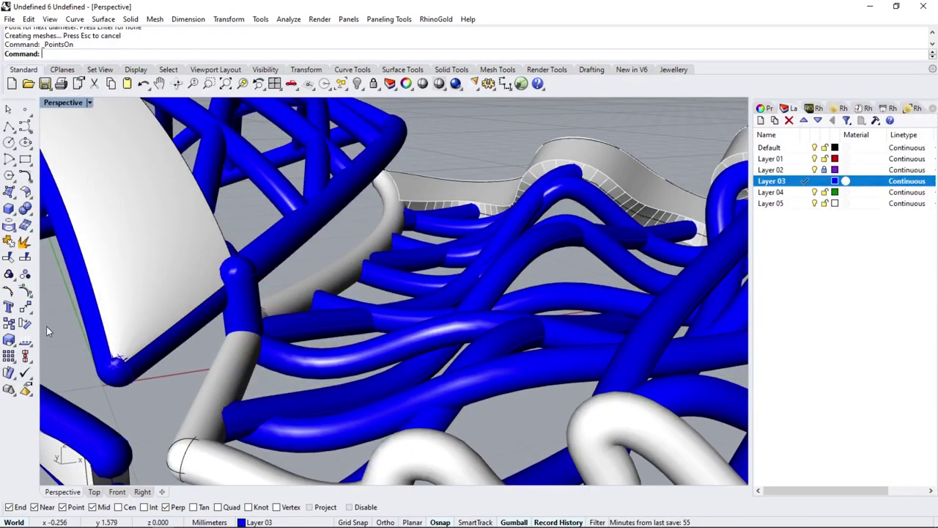
mouse_move(242, 290)
left_mouse_down()
mouse_move(220, 266)
mouse_move(228, 287)
left_mouse_up()
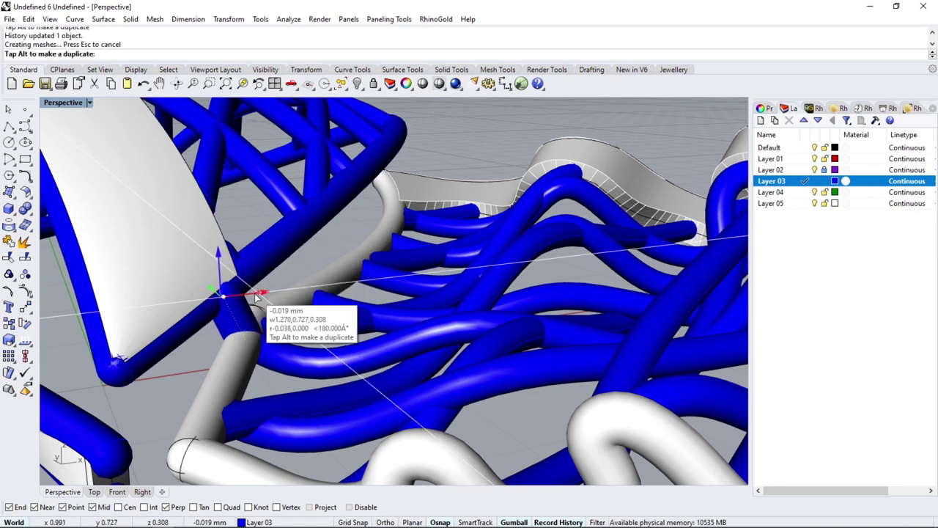
scroll(228, 287, "down", 10)
scroll(389, 251, "up", 2)
scroll(444, 235, "up", 5)
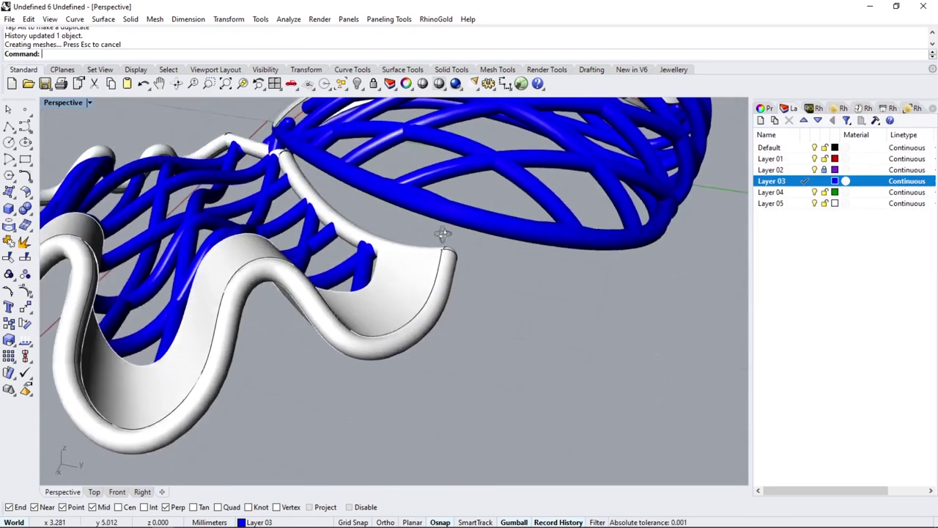
scroll(487, 213, "up", 3)
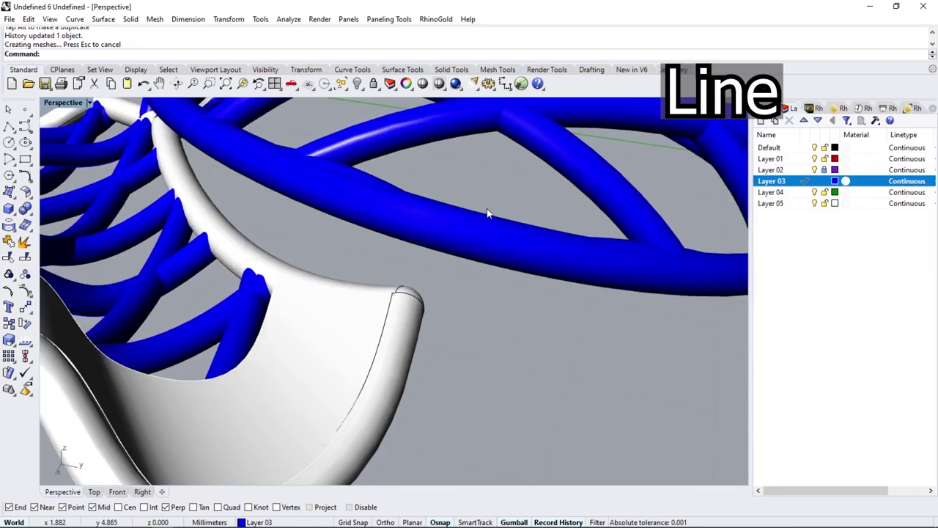
Draw a line from the white band's tip to the blue tube above.
left_click(10, 128)
left_click(401, 304)
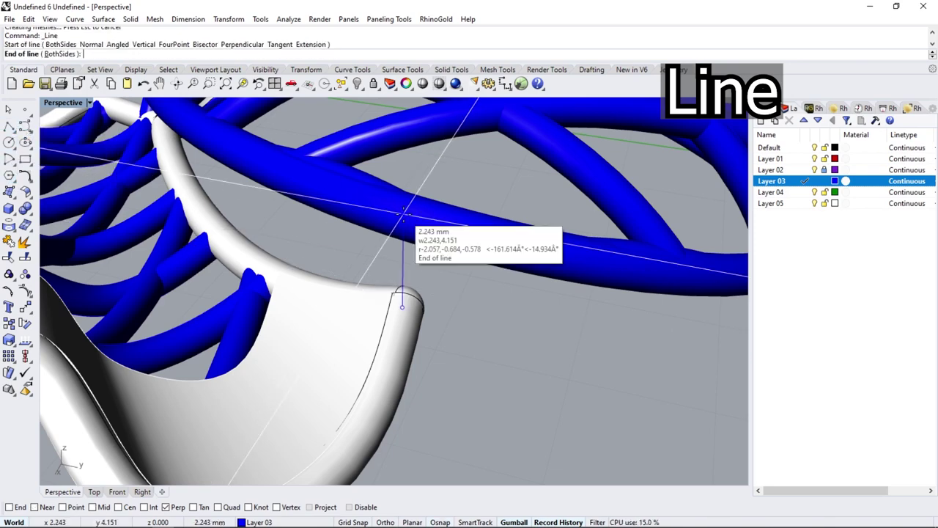
key("ctrl+alt+w")
left_click(418, 222)
key("ctrl+alt+s")
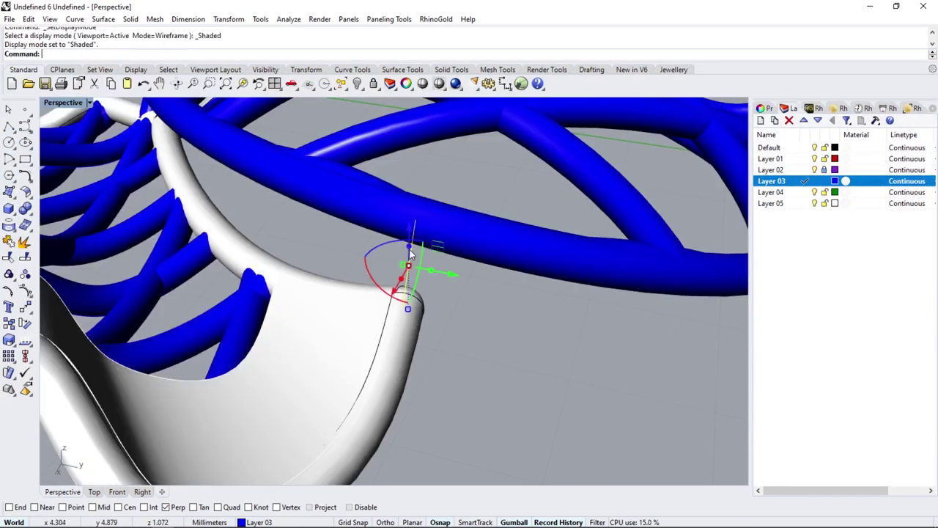
Pipe the connecting line with a 0.3 start diameter, accepting the end diameter.
left_click(15, 215)
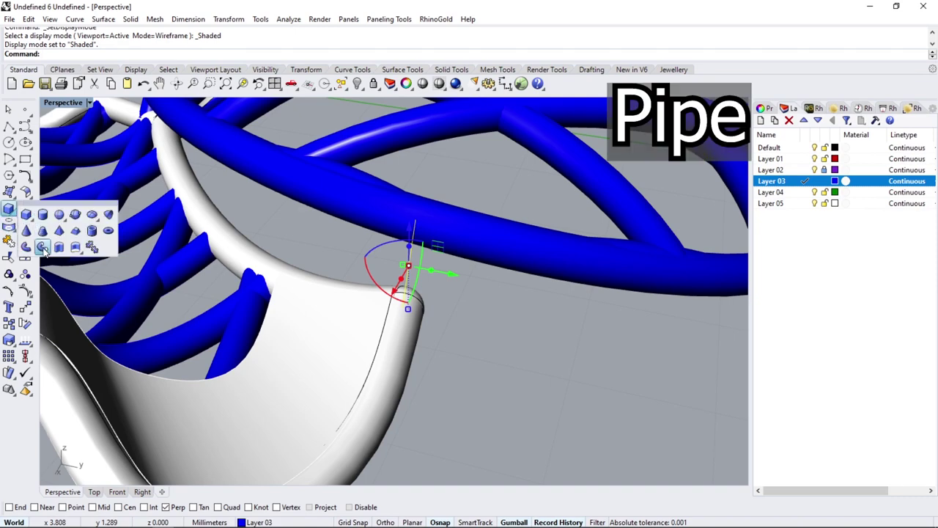
left_click(42, 247)
type(".3")
key("Return")
key("Return")
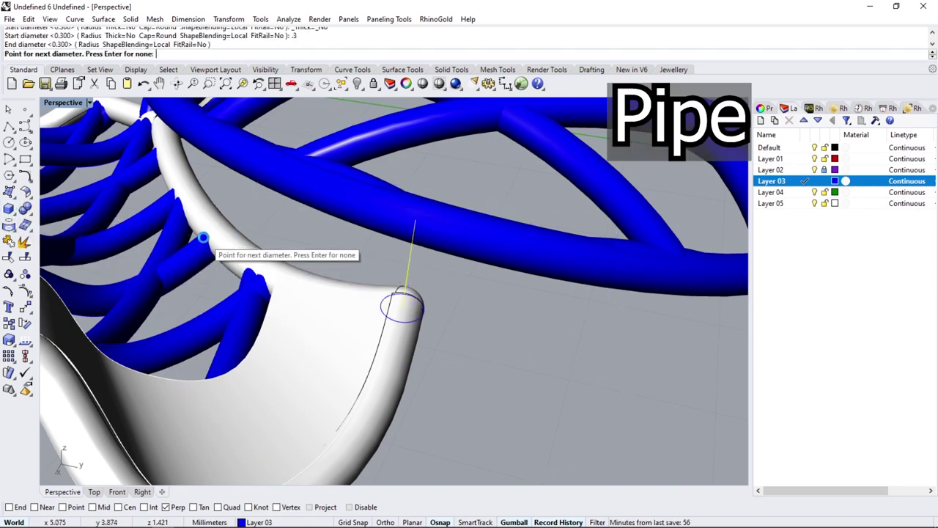
key("Return")
mouse_move(211, 243)
right_mouse_down()
mouse_move(436, 259)
mouse_move(413, 256)
mouse_move(484, 208)
mouse_move(491, 221)
mouse_move(517, 214)
mouse_move(390, 236)
mouse_move(368, 252)
right_mouse_up()
scroll(491, 222, "down", 5)
Rotate a copy of the whole petal assembly 180° about the origin.
scroll(368, 252, "down", 3)
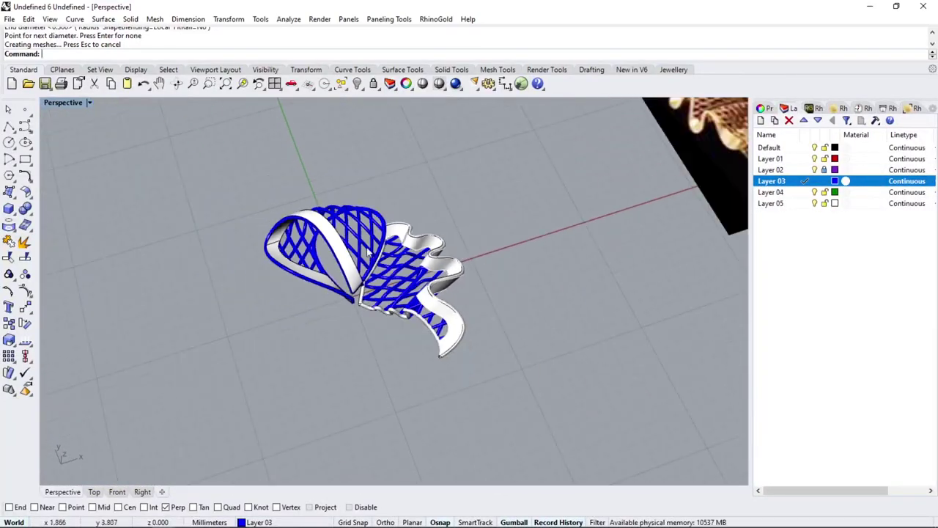
left_click_drag(197, 463, 197, 462)
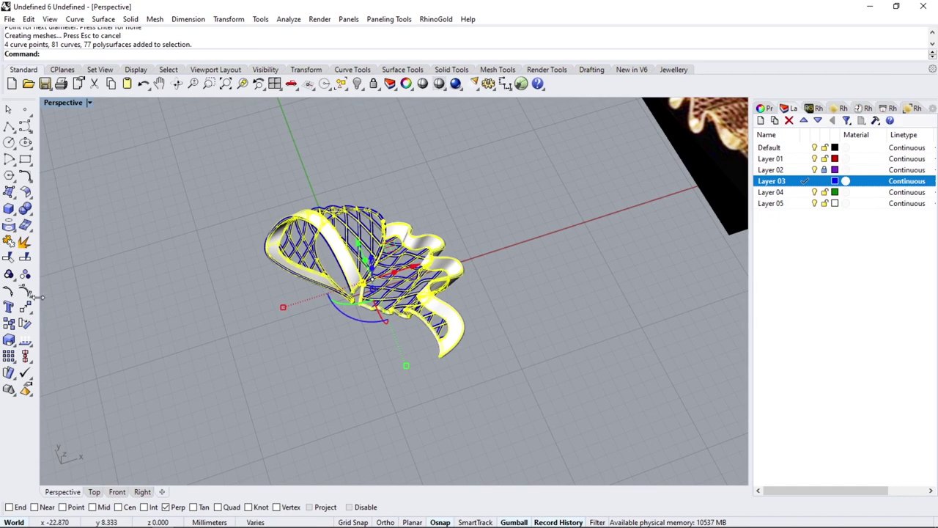
left_click(24, 324)
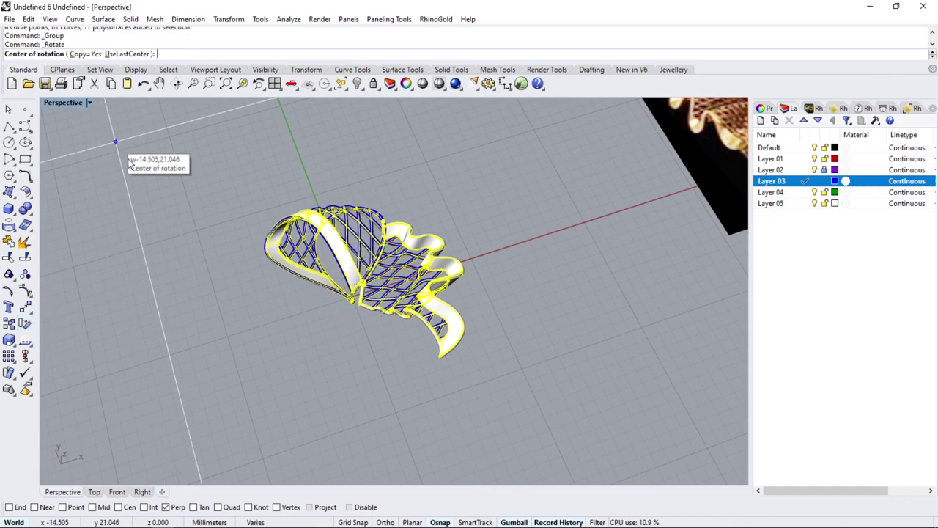
type("0")
key("Return")
type("80")
key("Return")
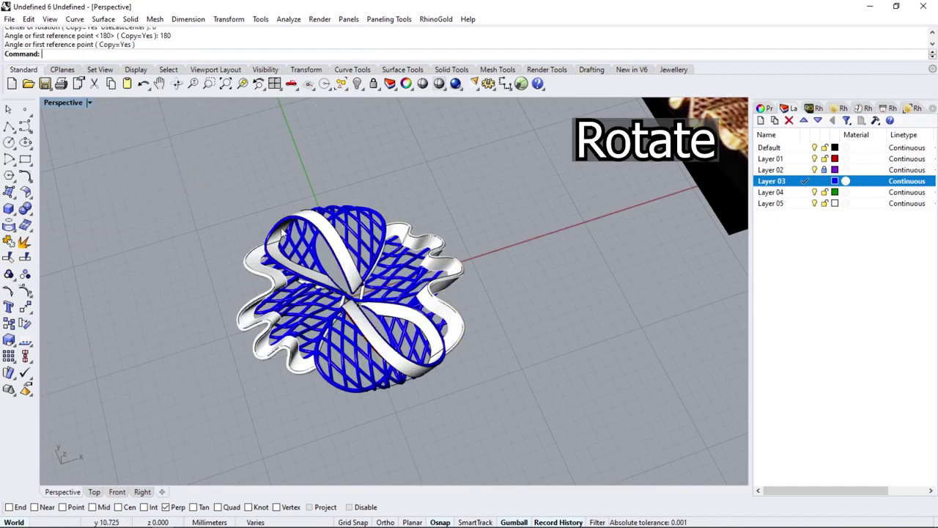
key("F10")
Return to shaded display, inspect the pipe joint, and undo an accidental move.
key("ctrl+alt+s")
right_click_drag(279, 308, 310, 289)
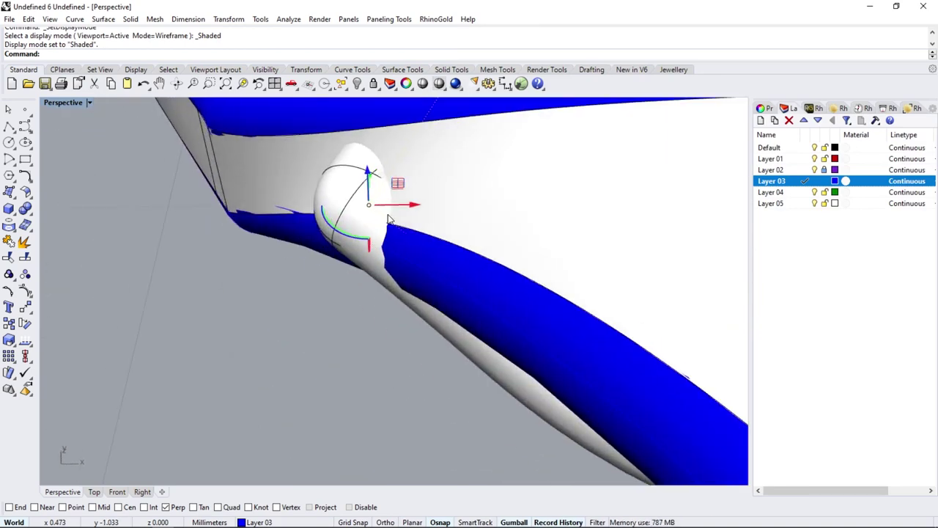
left_click_drag(396, 210, 417, 205)
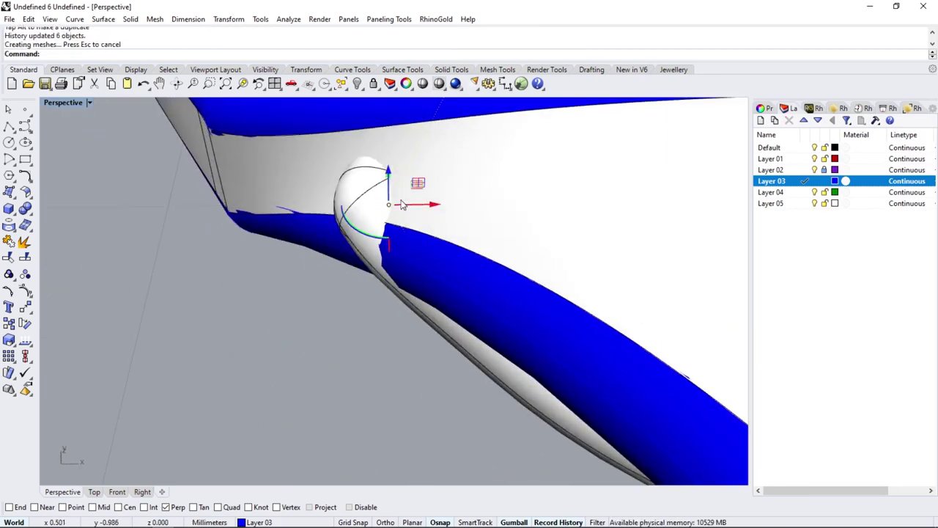
key("ctrl+z")
scroll(350, 211, "down", 5)
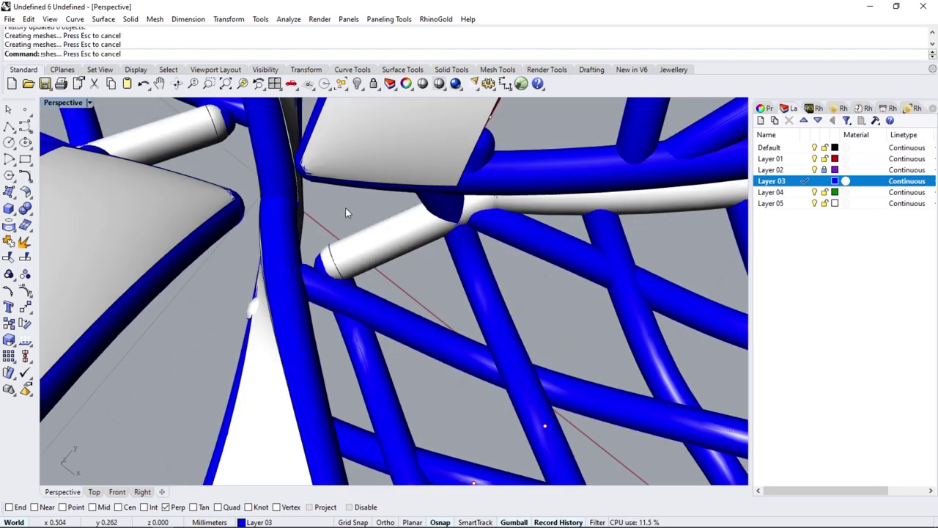
scroll(328, 252, "up", 3)
scroll(278, 303, "up", 3)
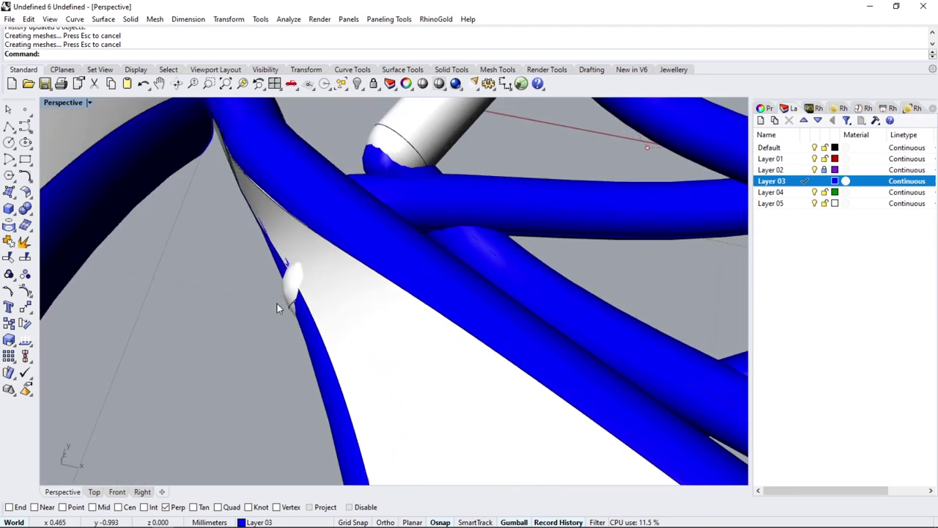
key("ctrl+alt+w")
key("ctrl+alt+s")
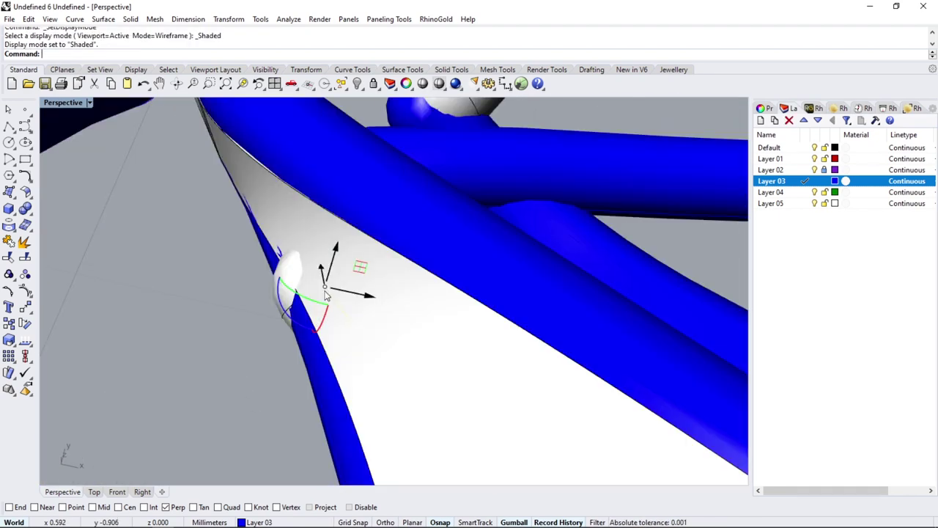
scroll(322, 294, "down", 3)
scroll(331, 315, "up", 2)
scroll(341, 337, "down", 5)
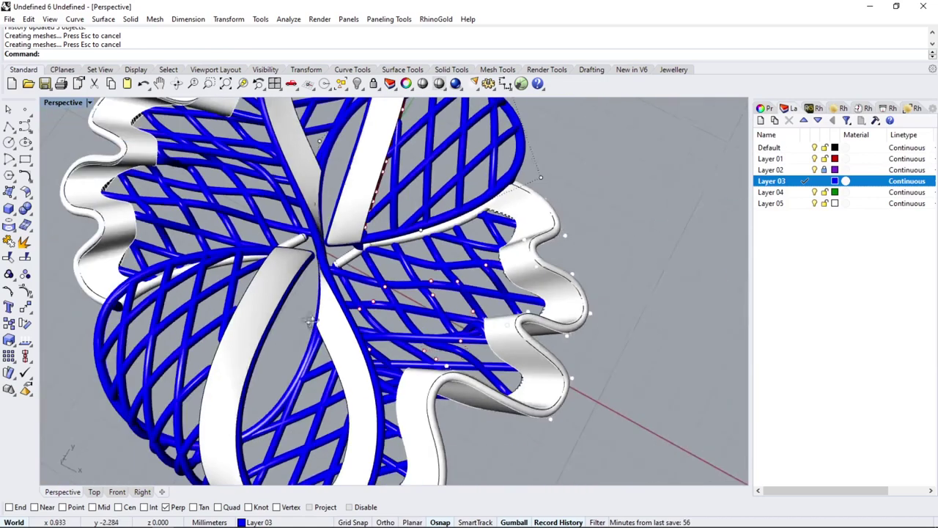
Group every object and raise the flower about 10 mm in the Front view.
key("ctrl+a")
key("ctrl+g")
key("ctrl+F2")
left_click_drag(335, 277, 336, 197)
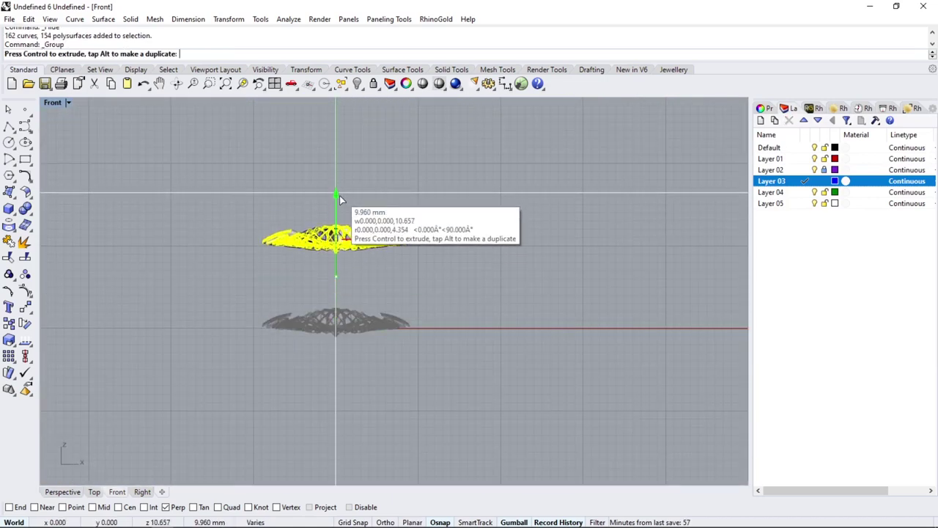
Draw a 17.35 mm diameter circle centred at the origin on Layer 01.
left_click(8, 142)
left_click(805, 159)
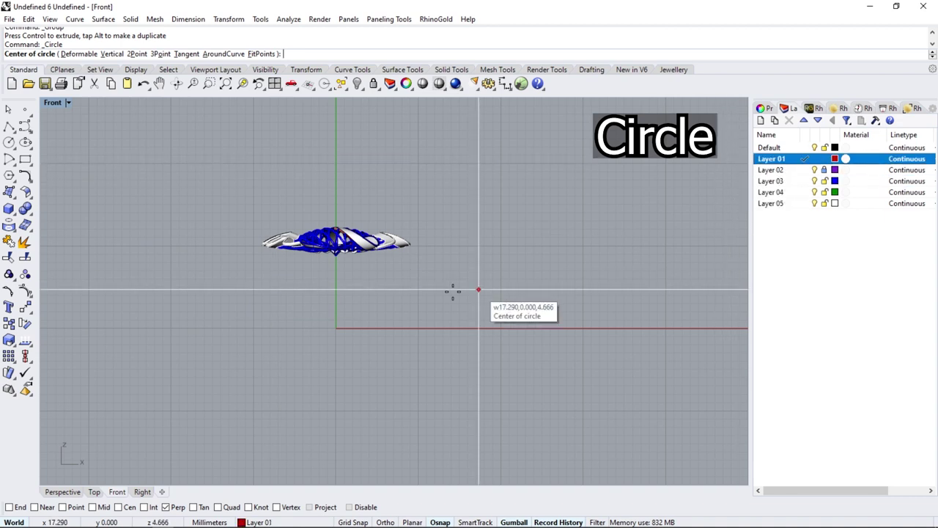
type("0")
key("Return")
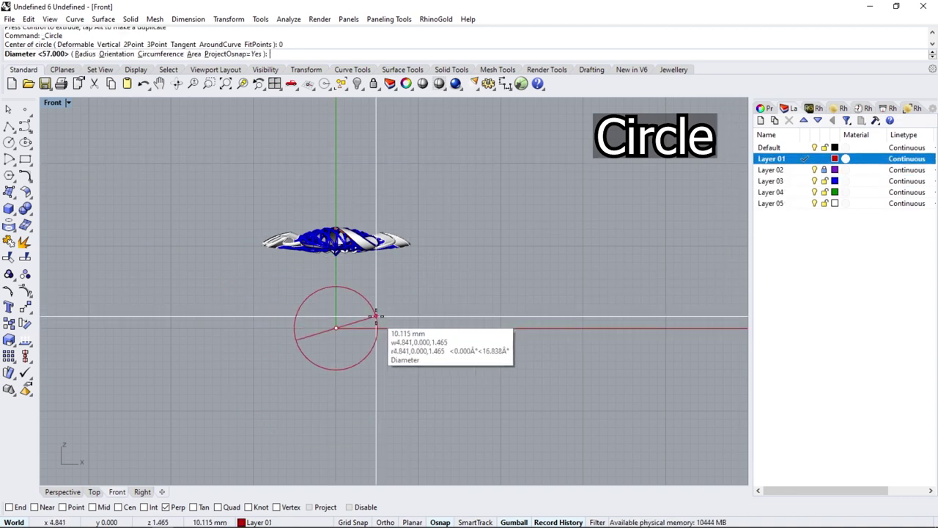
type("17.35")
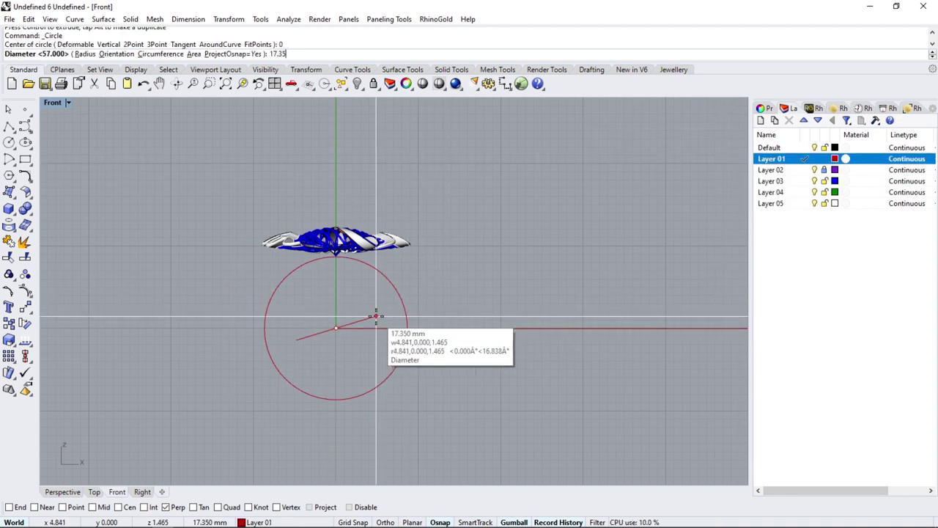
key("Return")
Draw a 1 mm vertical line centred on the circle's bottom point.
left_click(390, 280)
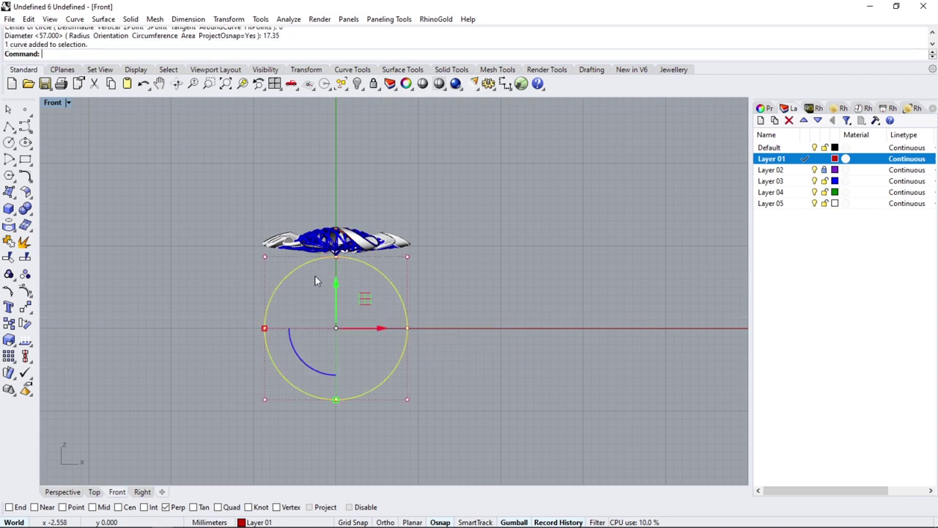
left_click(14, 132)
left_click(50, 135)
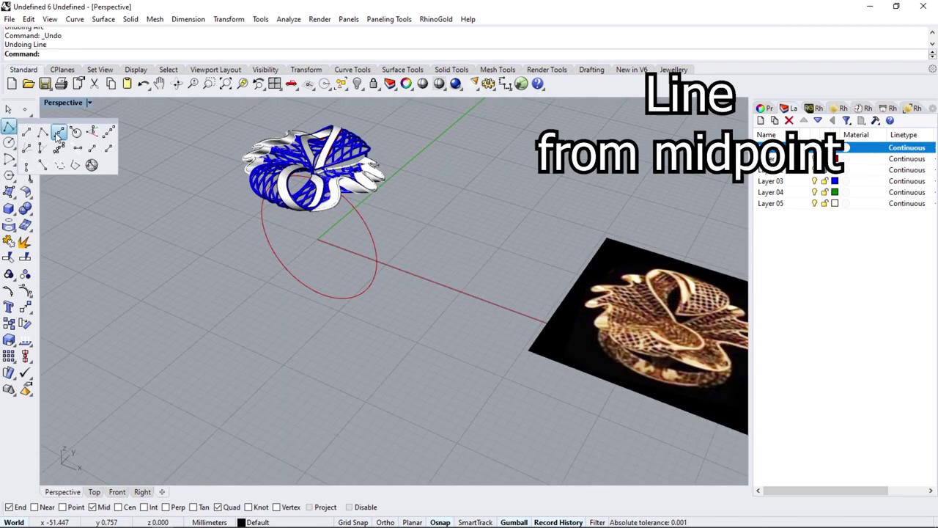
left_click(772, 158)
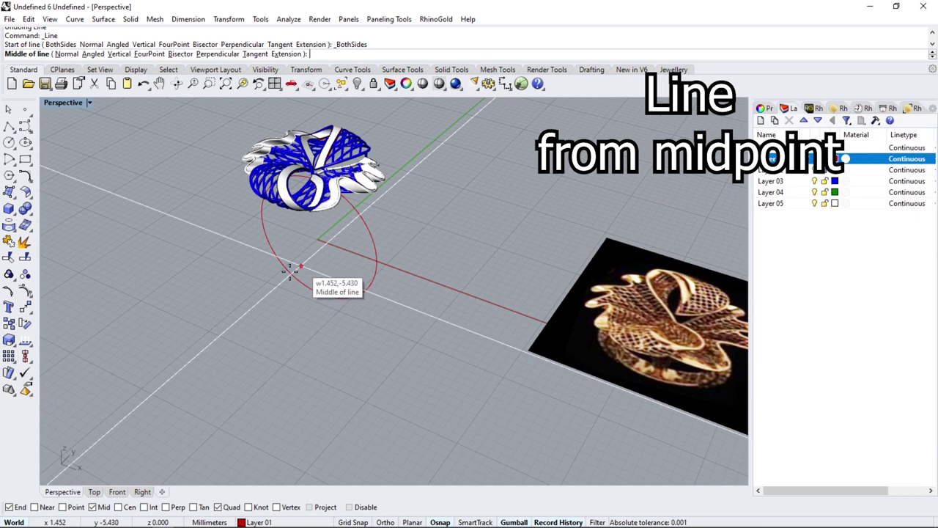
left_click(321, 294)
key("F8")
type("1")
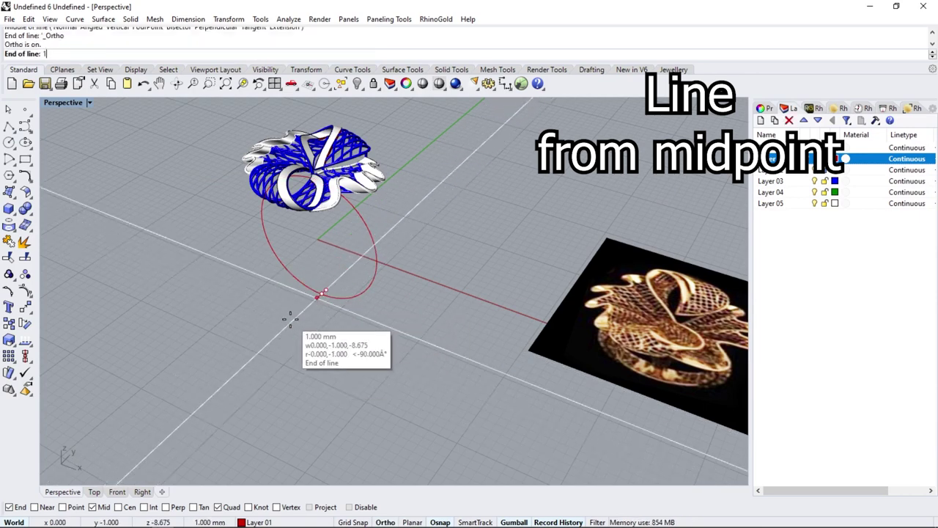
key("Return")
scroll(328, 301, "up", 5)
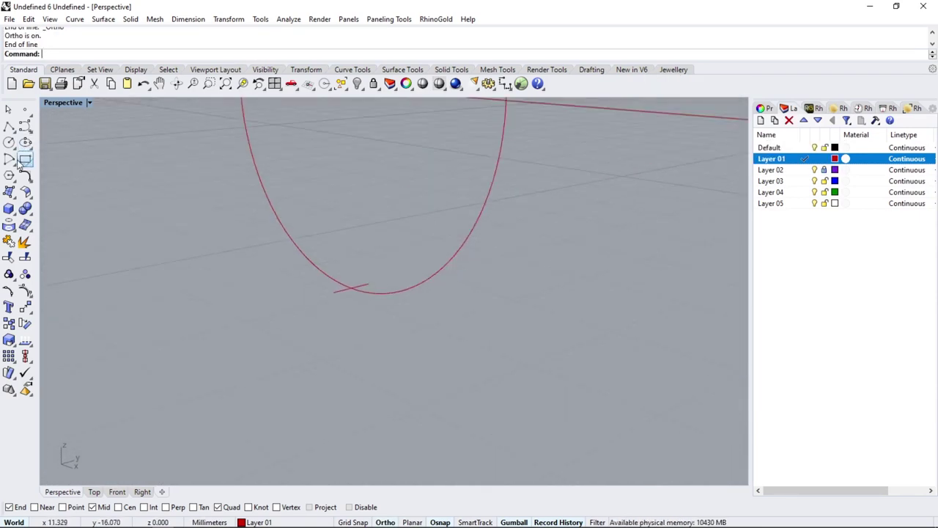
Draw a half-circle arc between the line's ends as the band profile.
left_click(55, 171)
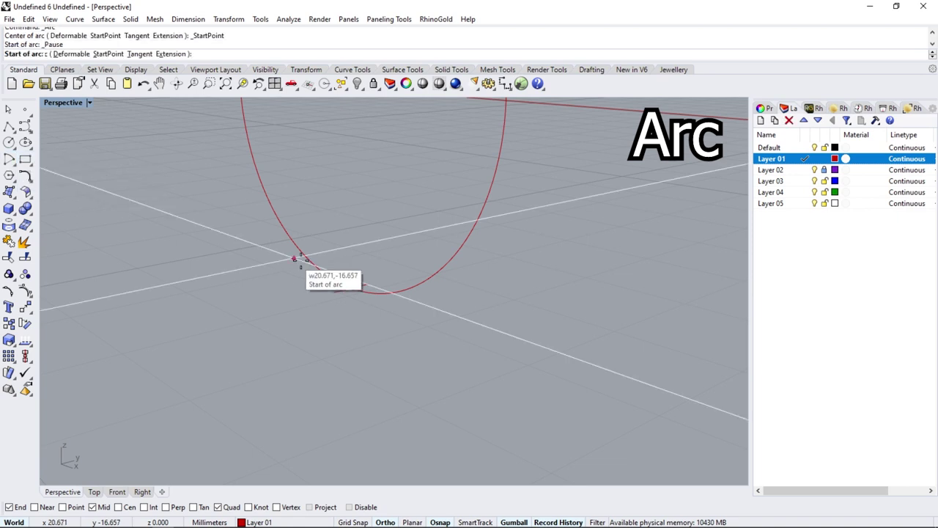
left_click(368, 284)
left_click(333, 291)
left_click(72, 54)
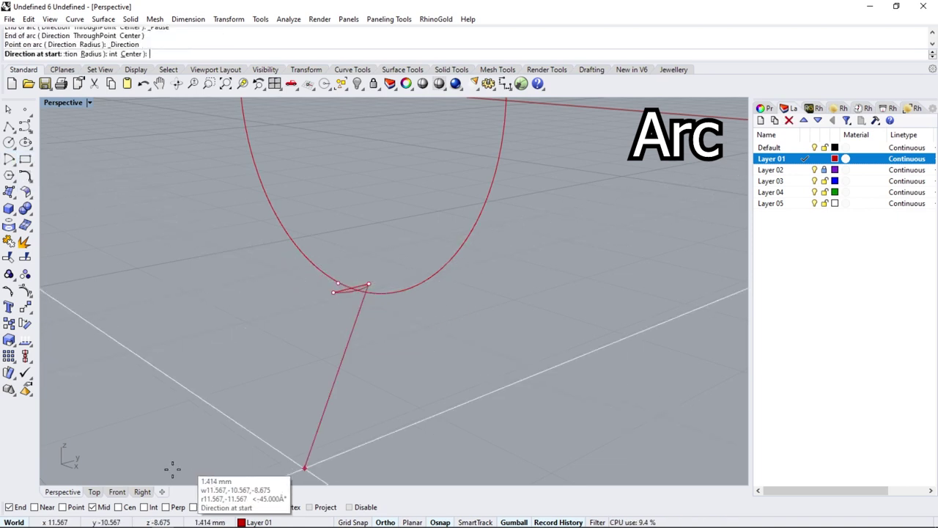
left_click(142, 491)
left_click(430, 411)
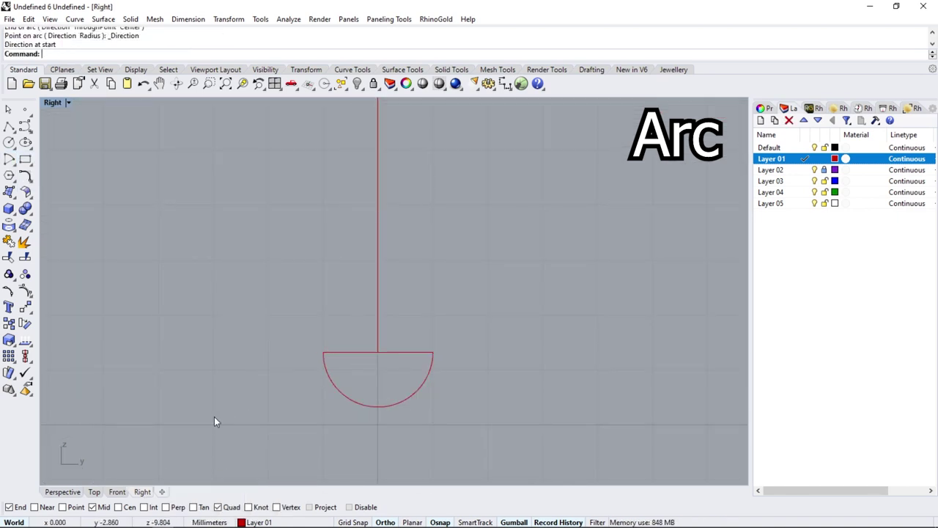
left_click(63, 491)
right_click_drag(408, 216, 134, 318)
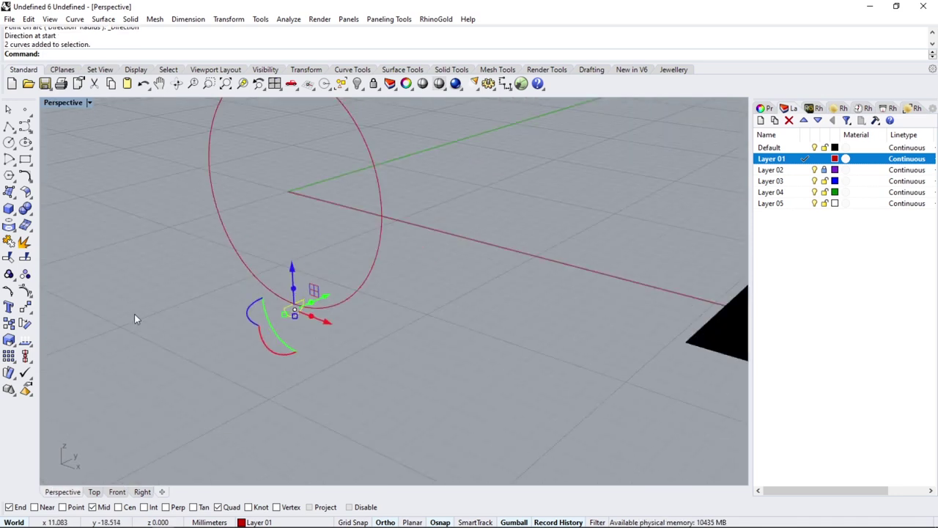
Sweep the half-round profile along the circle rail to form the ring band.
left_click(103, 19)
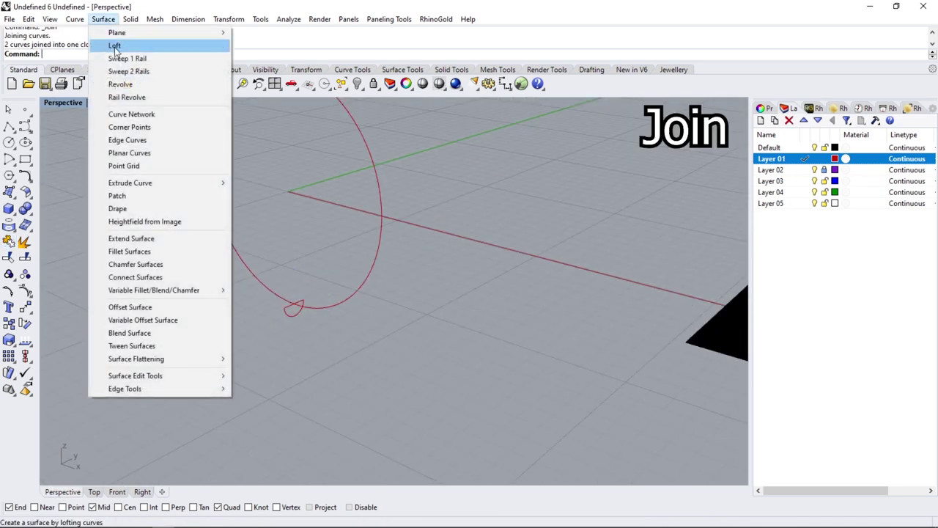
left_click(126, 58)
left_click(340, 308)
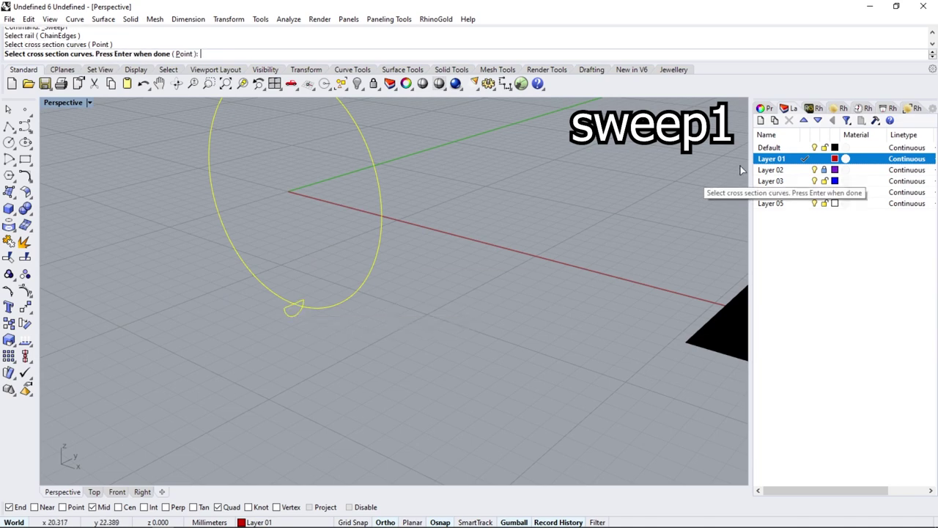
left_click(801, 149)
left_click(299, 305)
key("Return")
key("Return")
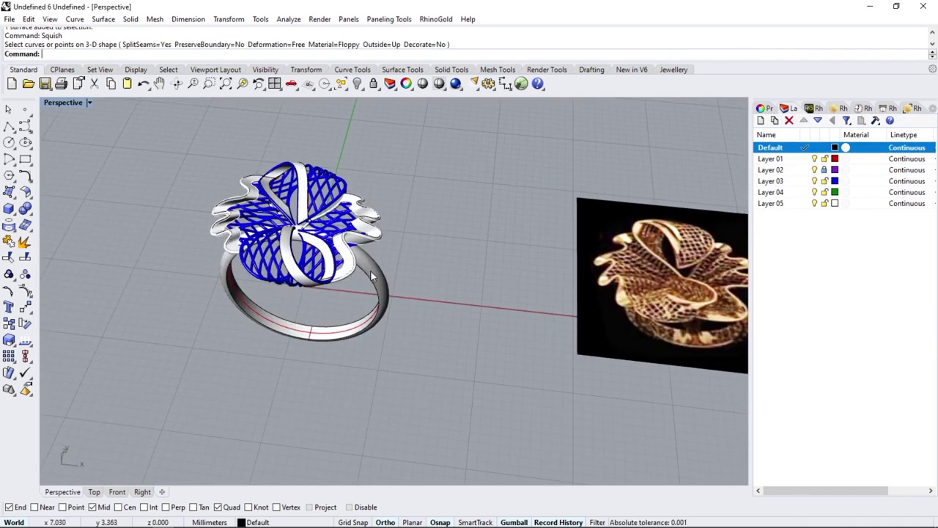
Create the flat UV outline curves of the ring band surface.
left_click(371, 271)
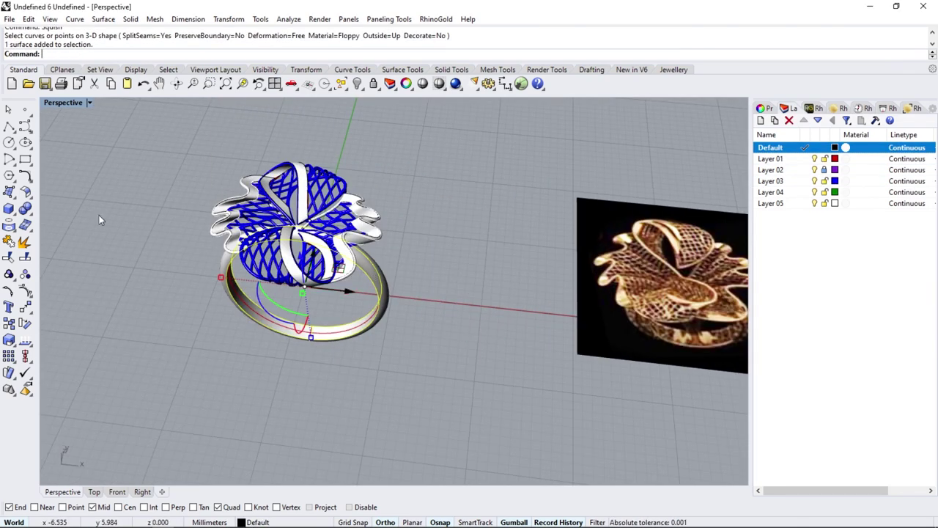
left_click(10, 226)
left_click(59, 265)
Fill the flat UV outline with a planar surface.
scroll(418, 277, "down", 3)
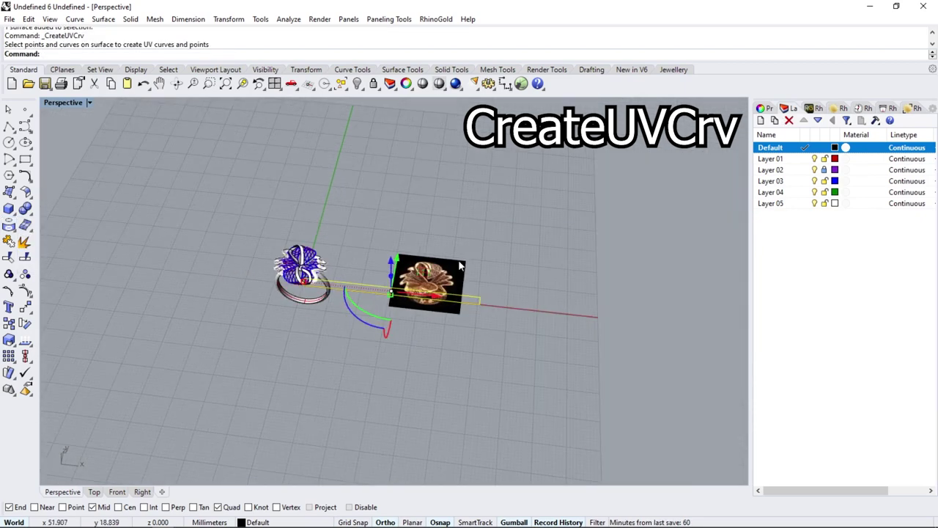
left_click(9, 192)
left_click(44, 199)
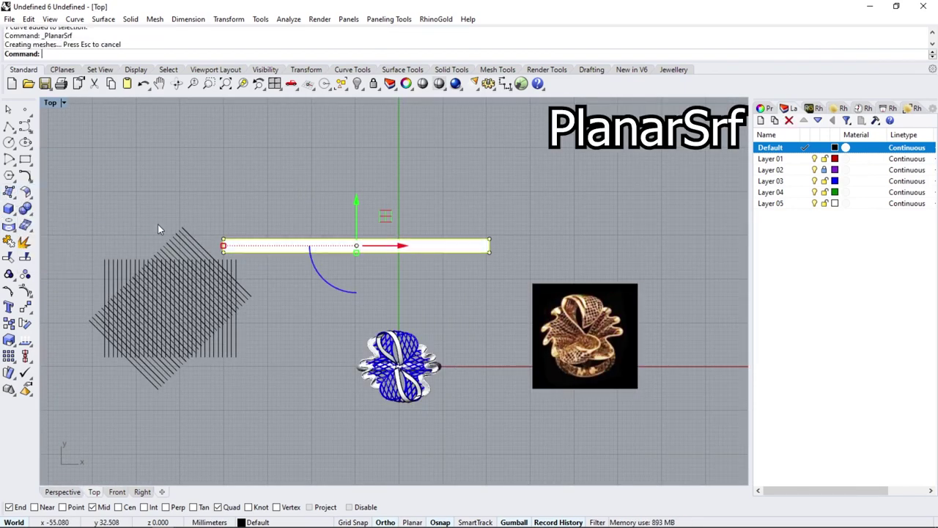
Move the 93 diamond lattice curves over the flat strip and align them.
left_click(190, 311)
left_click_drag(199, 281, 623, 251)
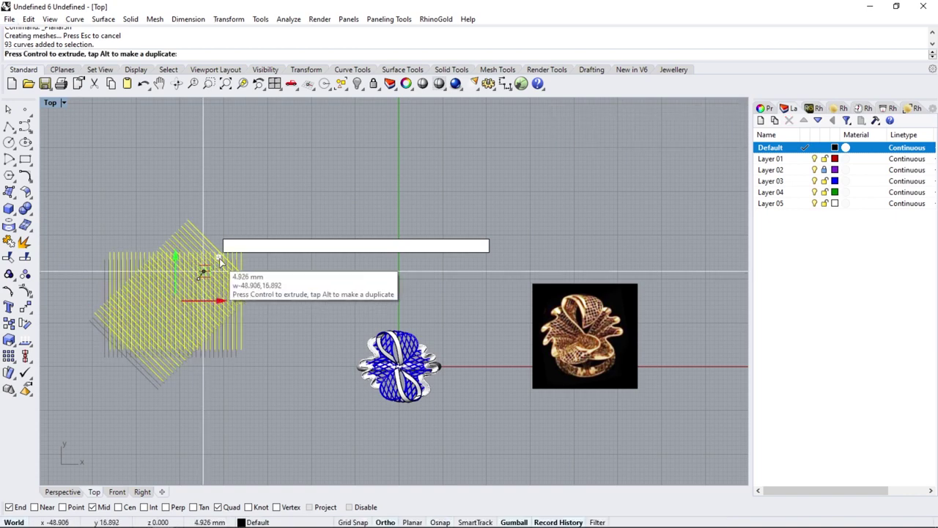
key("Escape")
scroll(469, 328, "up", 5)
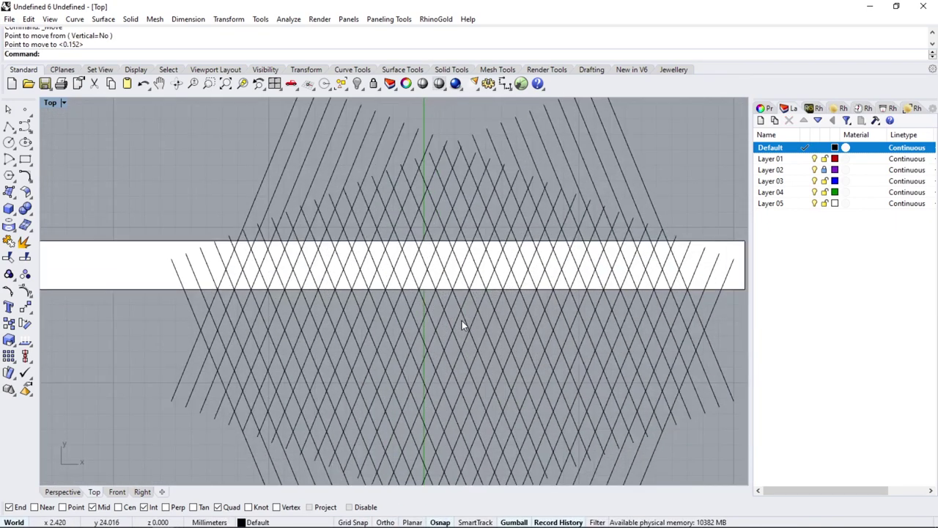
left_click(462, 324)
left_click_drag(455, 256, 455, 229)
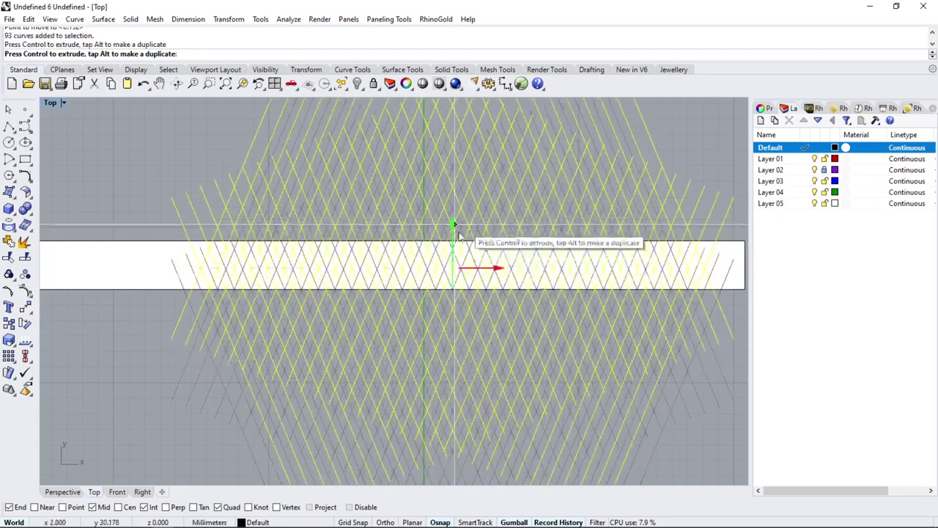
left_click_drag(498, 273, 506, 272)
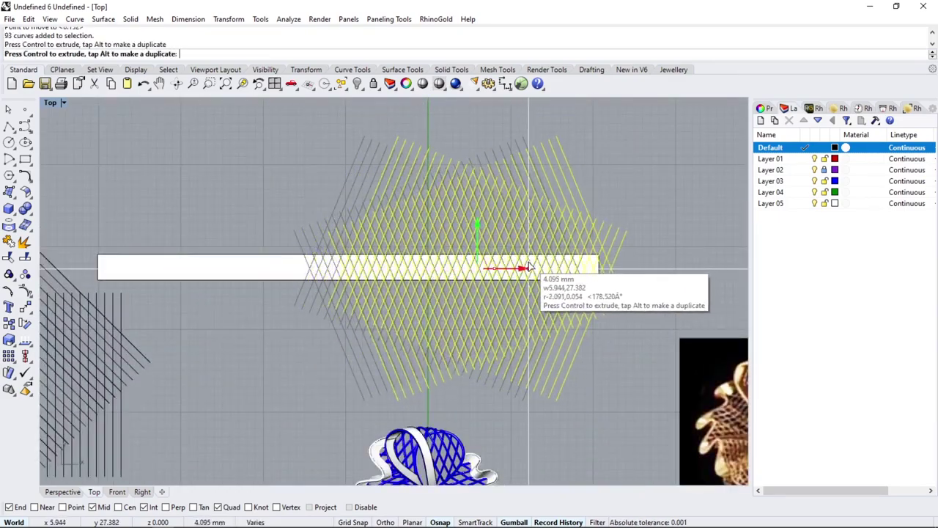
key("Escape")
scroll(426, 287, "up", 4)
Mirror the lattice curves across a vertical line through a curve crossing.
key("ctrl+a")
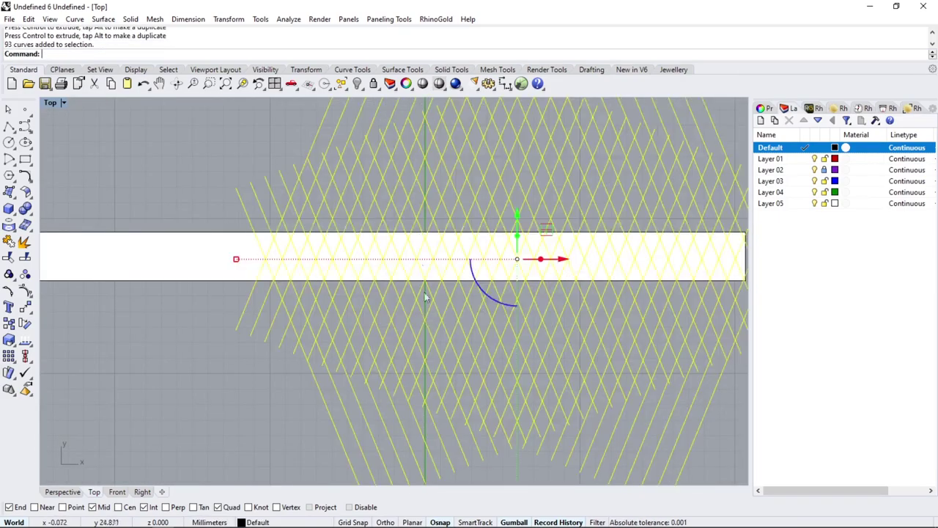
scroll(457, 266, "down", 3)
scroll(476, 289, "up", 1)
left_click(27, 310)
left_click(125, 313)
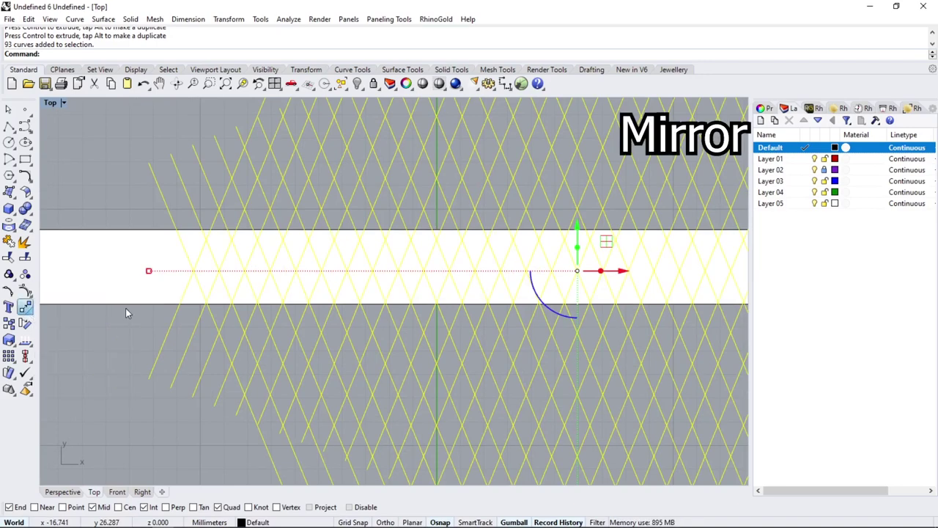
scroll(287, 262, "down", 3)
scroll(242, 245, "up", 4)
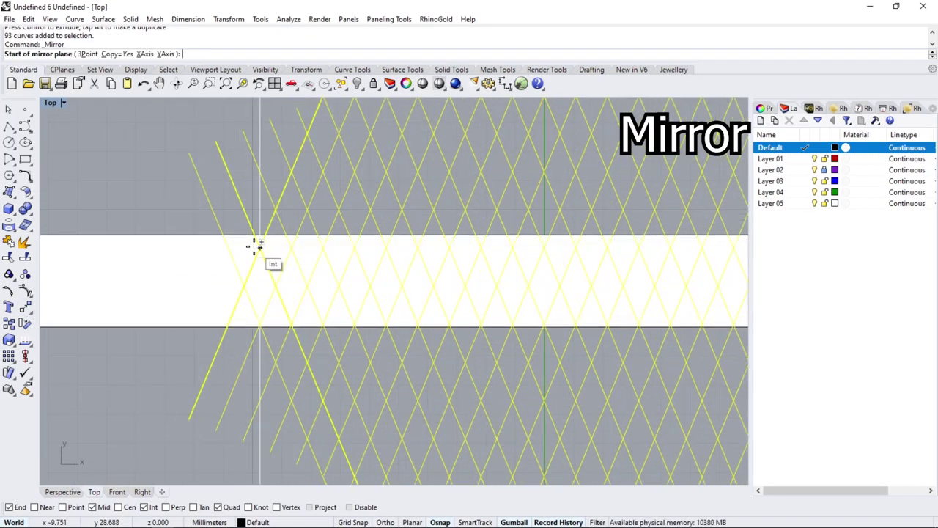
left_click(259, 247)
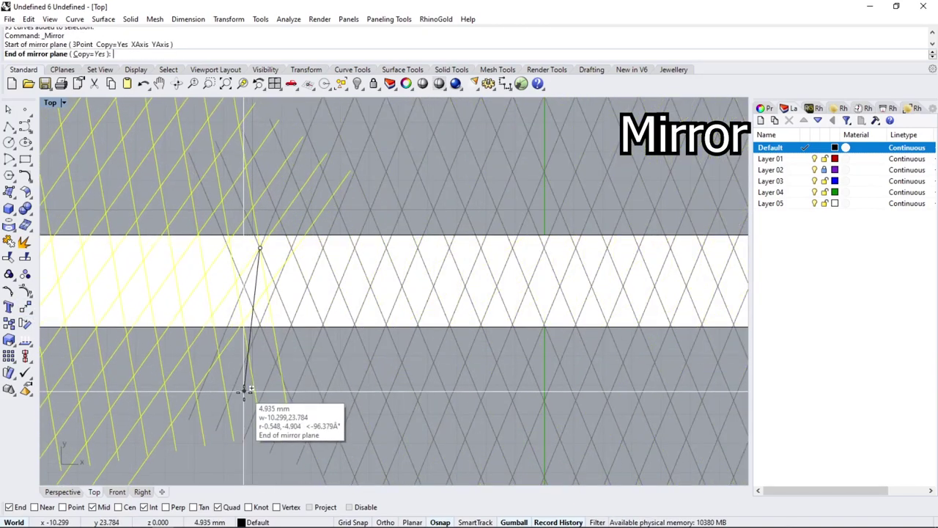
left_click(259, 323)
Reselect the full set of lattice curves after mirroring.
scroll(308, 263, "down", 2)
scroll(252, 296, "down", 3)
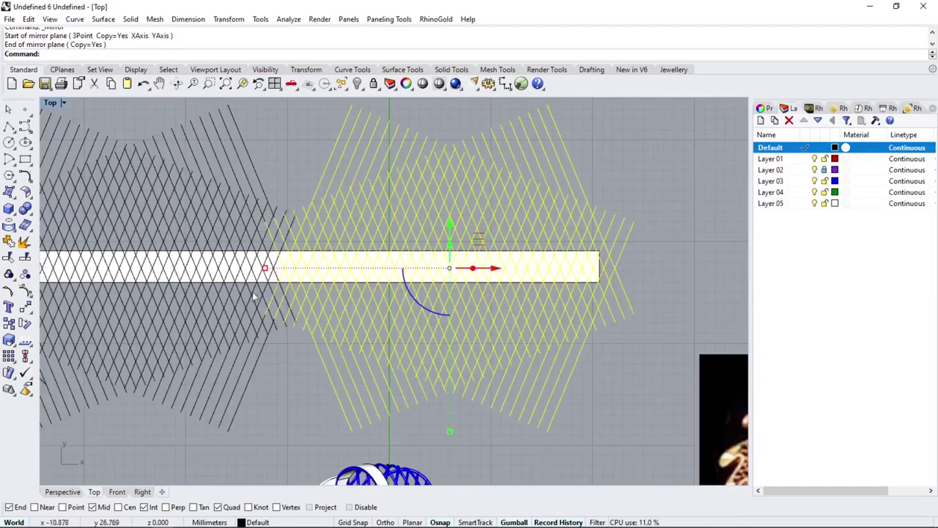
left_click_drag(242, 313, 278, 257)
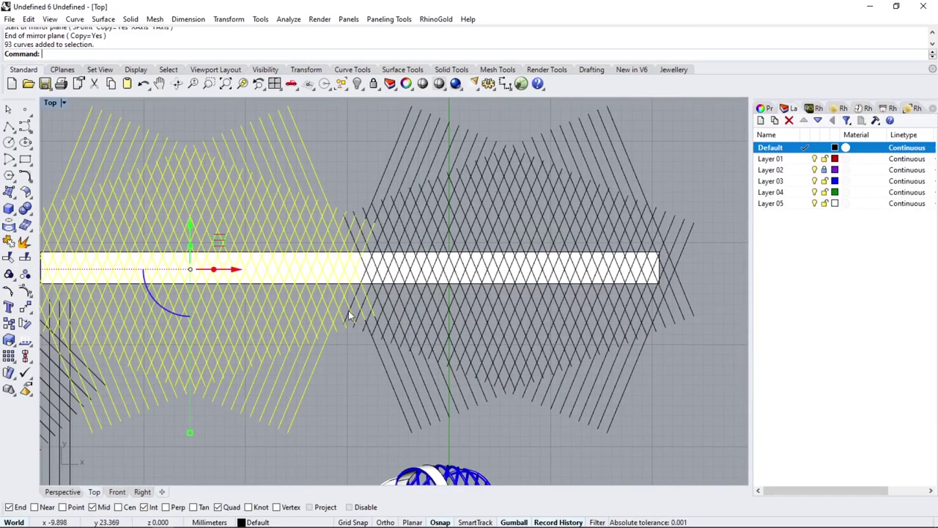
scroll(330, 269, "up", 2)
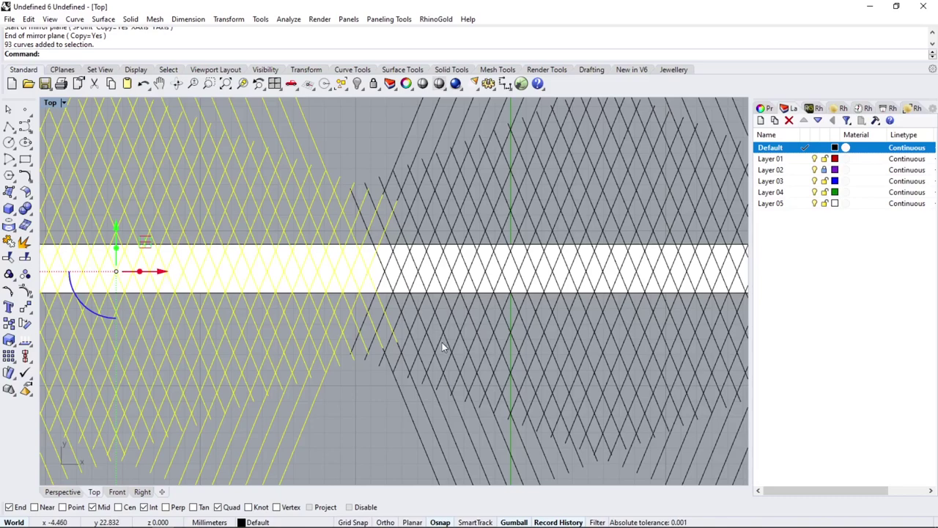
key("ctrl+a")
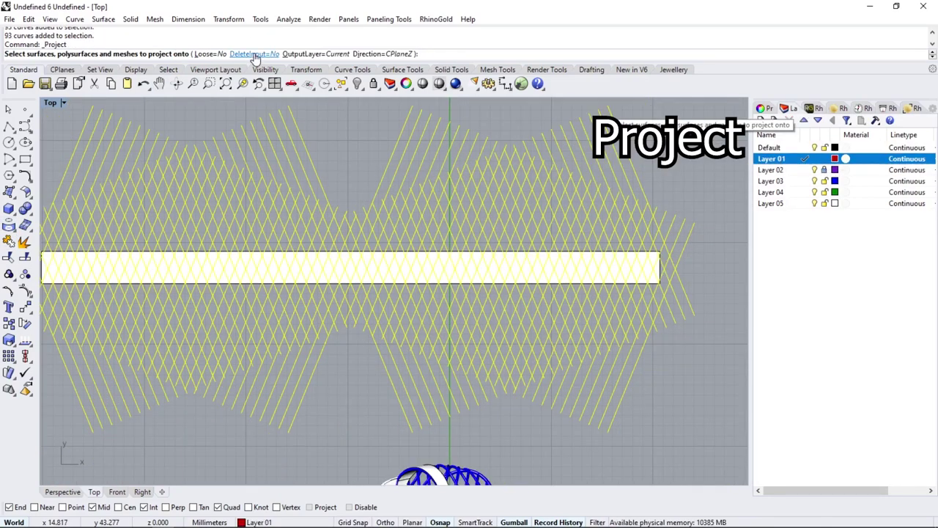
Project the lattice onto the flat strip with DeleteInput set to Yes.
left_click(254, 54)
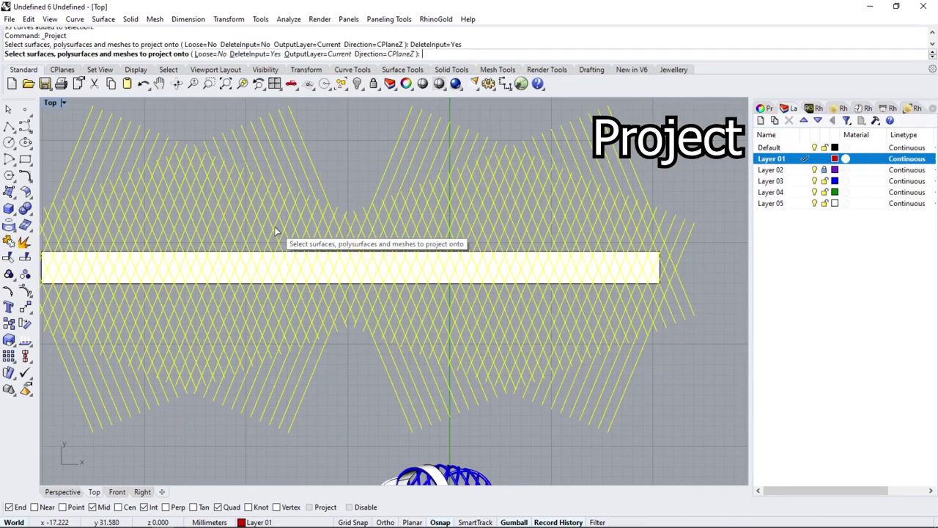
left_click(287, 271)
key("Return")
scroll(297, 266, "down", 2)
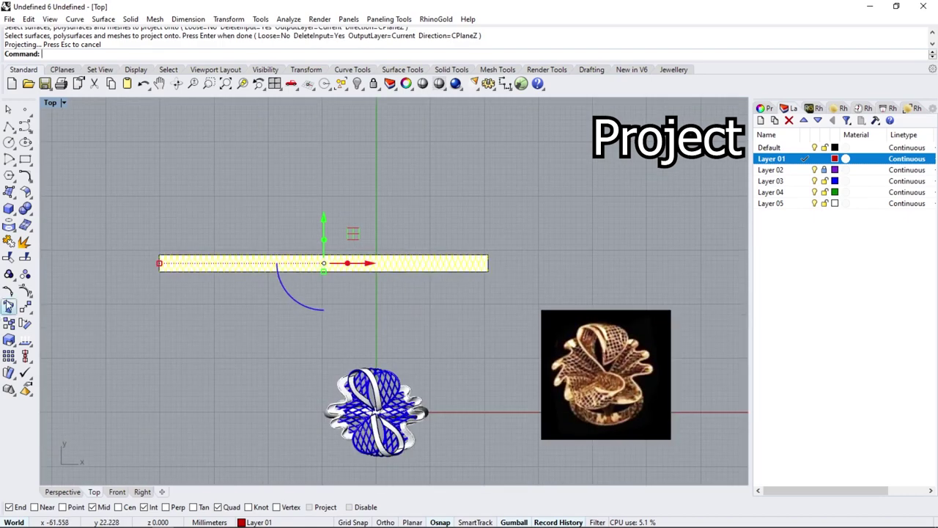
scroll(382, 248, "down", 2)
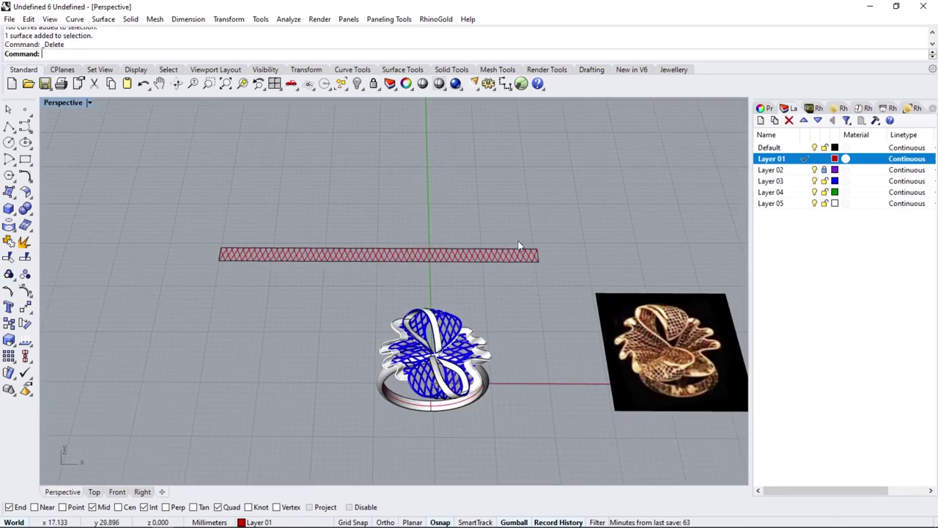
scroll(382, 248, "down", 2)
Wrap the projected lattice curves onto the ring band surface with ApplyCrv.
left_click(11, 231)
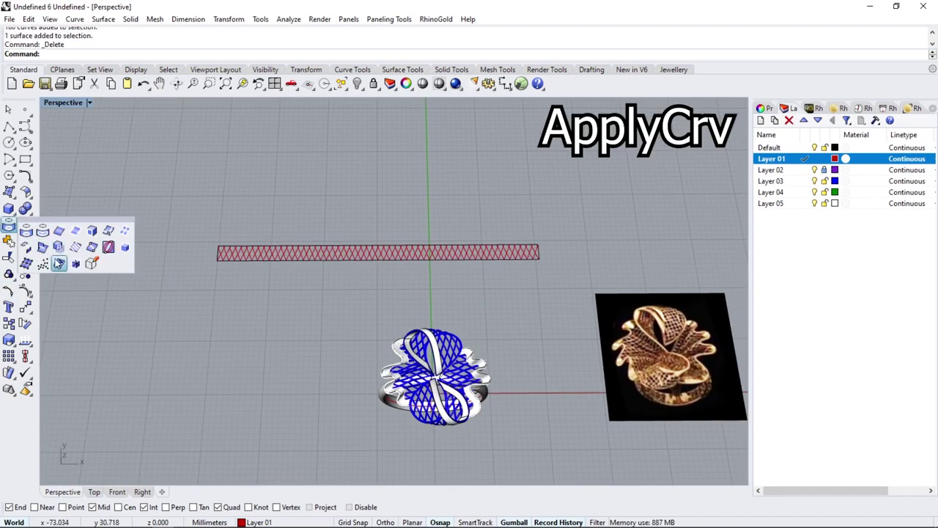
right_click(61, 264)
left_click(440, 253)
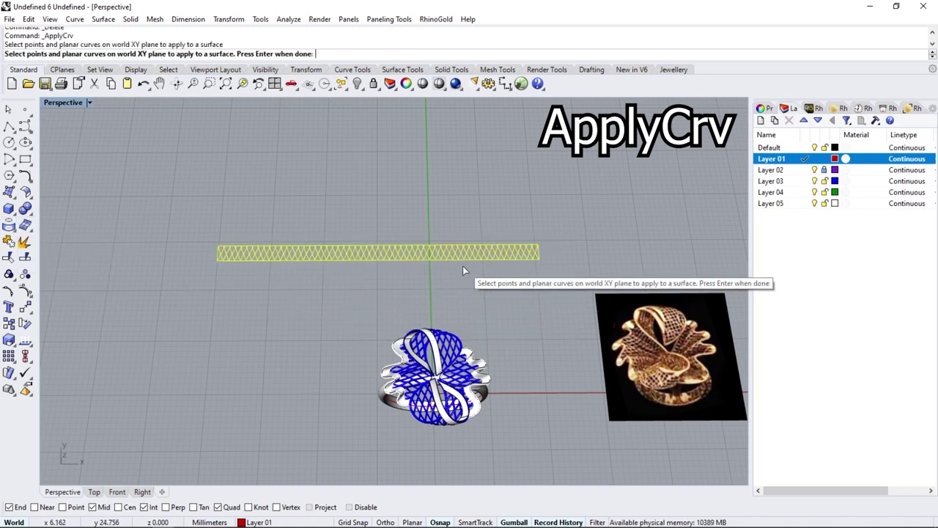
key("Return")
right_click_drag(485, 355, 355, 320)
scroll(355, 321, "up", 2)
left_click(355, 320)
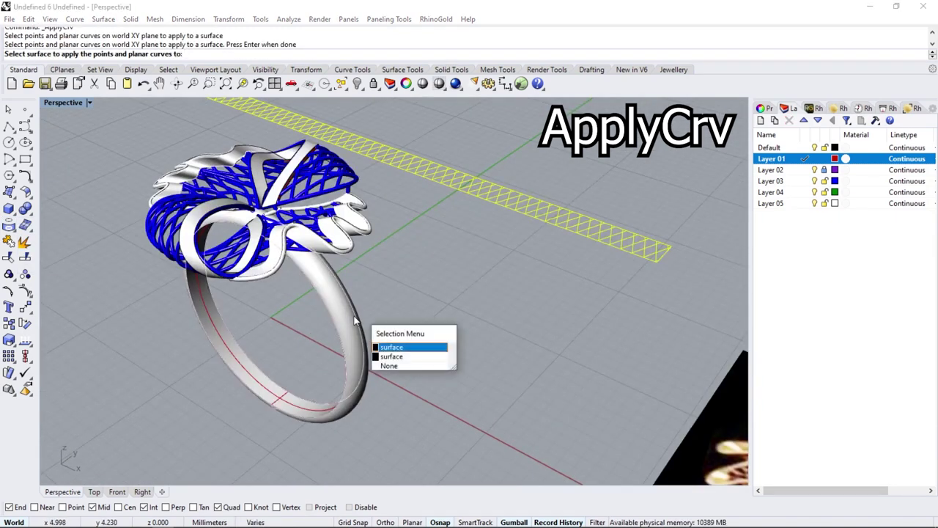
Pipe the wrapped lattice curves at 0.3 mm and pipe one shank edge.
left_click(15, 213)
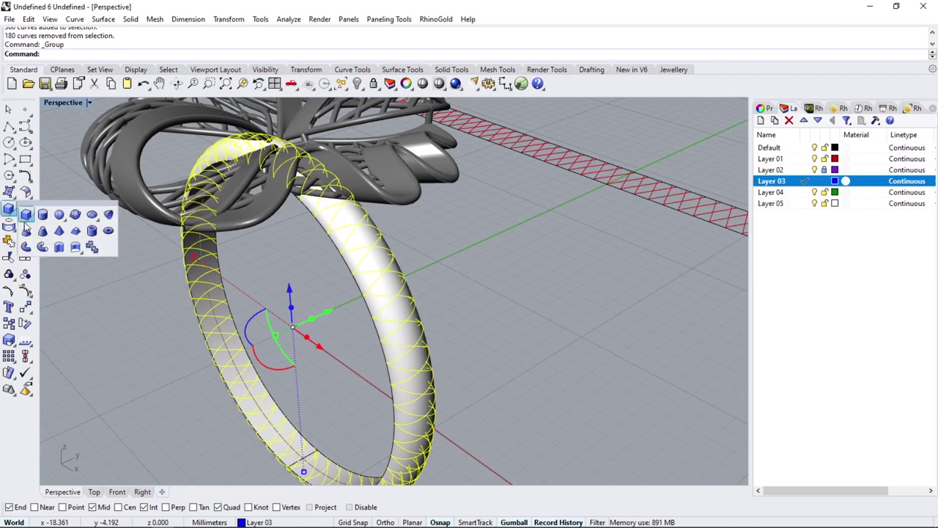
left_click(63, 245)
type(".3")
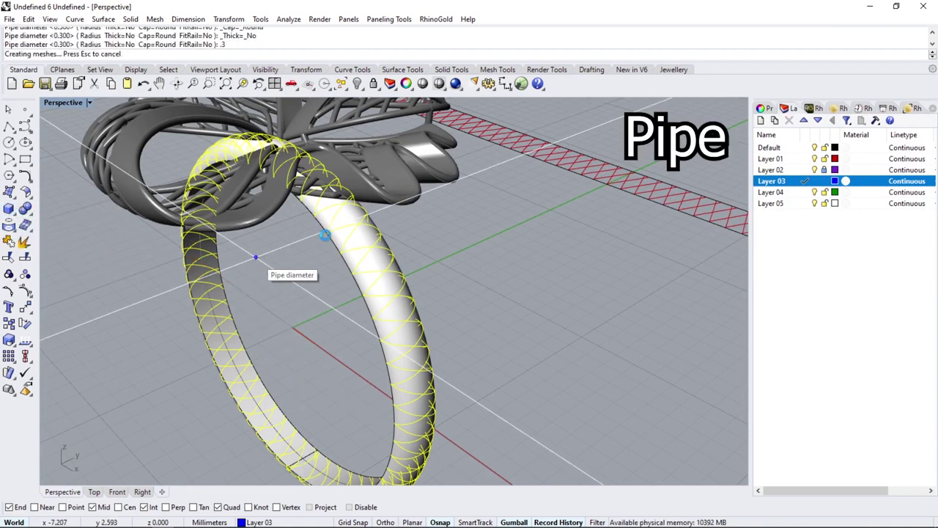
left_click(8, 209)
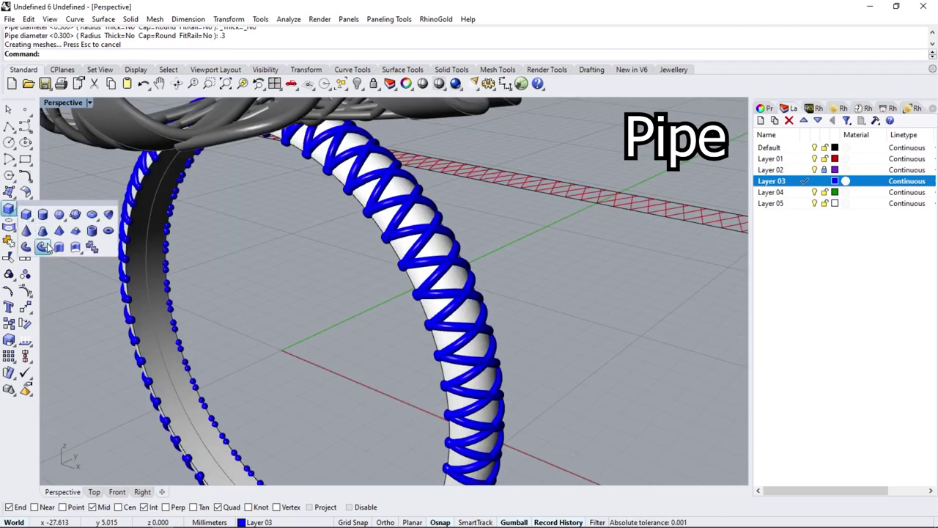
left_click(43, 248)
left_click(338, 187)
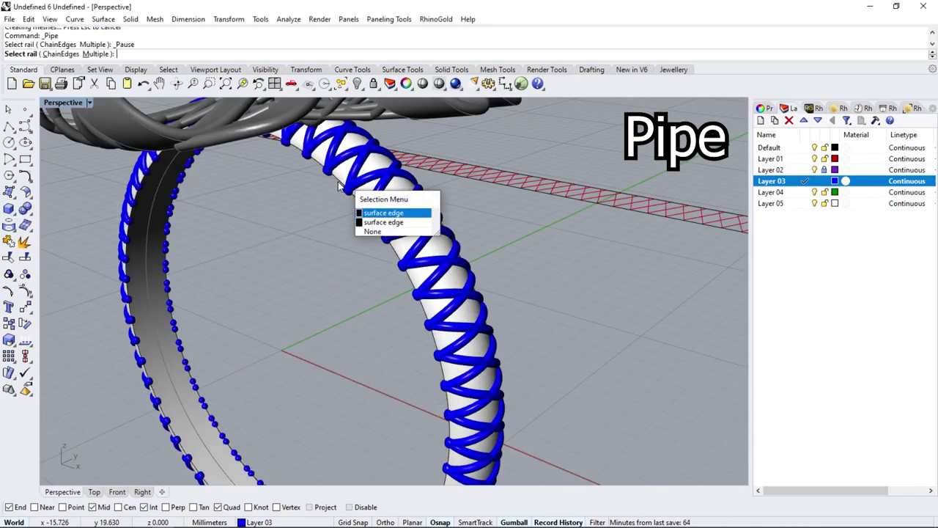
key("Return")
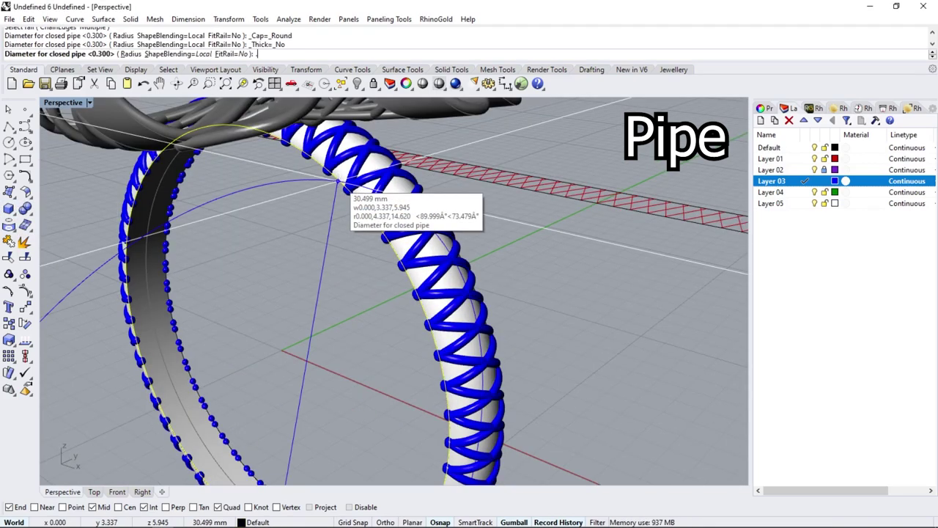
left_click(338, 185)
key("Return")
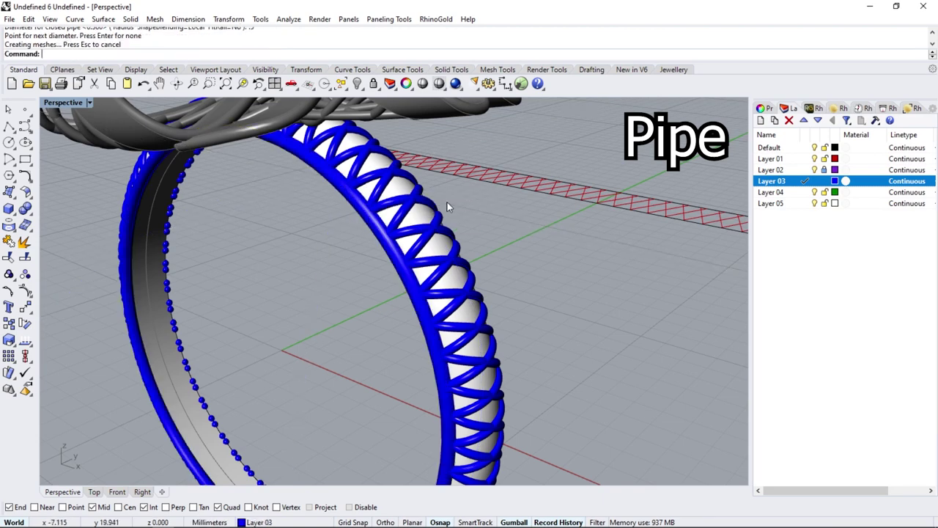
Run a second pipe along the opposite shank edge.
scroll(449, 207, "down", 5)
key("Return")
scroll(227, 139, "up", 5)
left_click(222, 133)
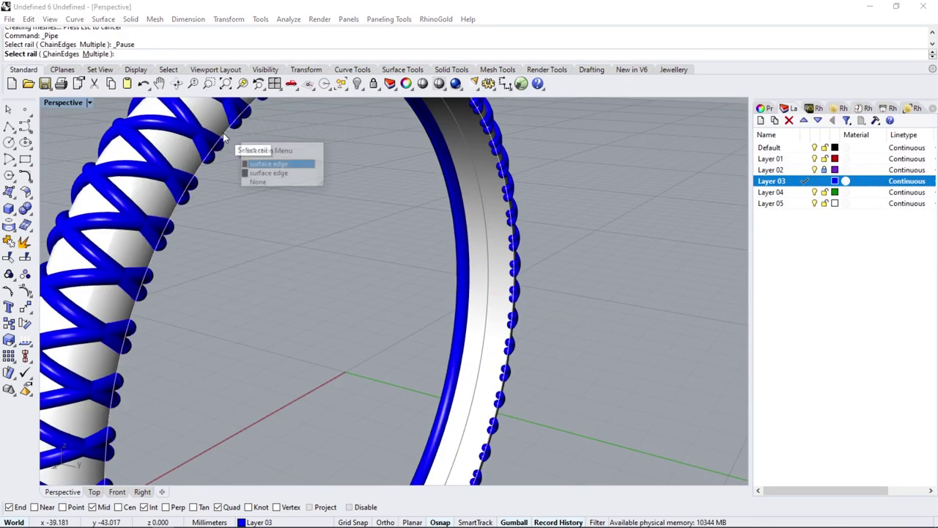
key("Return")
key("Return")
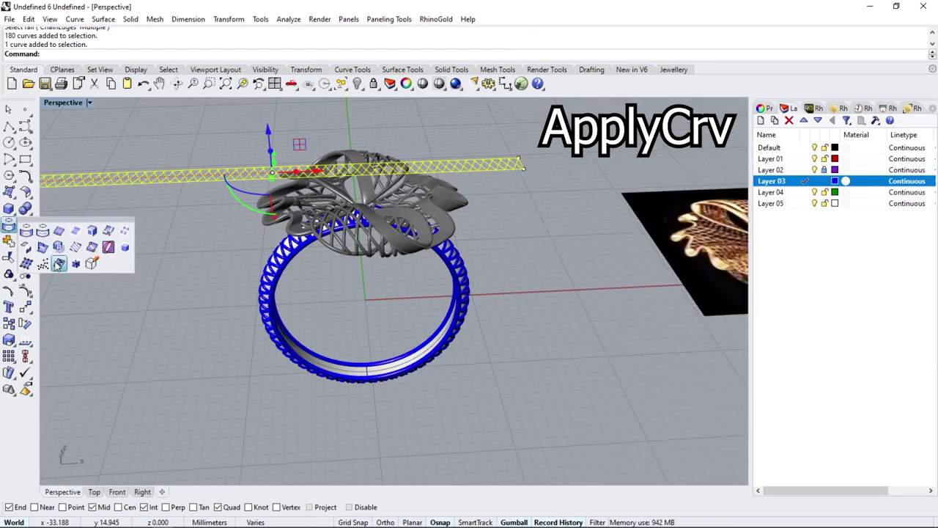
Wrap the flat lattice curves onto the ring's inner band surface with ApplyCrv.
left_click(58, 265)
scroll(372, 366, "up", 5)
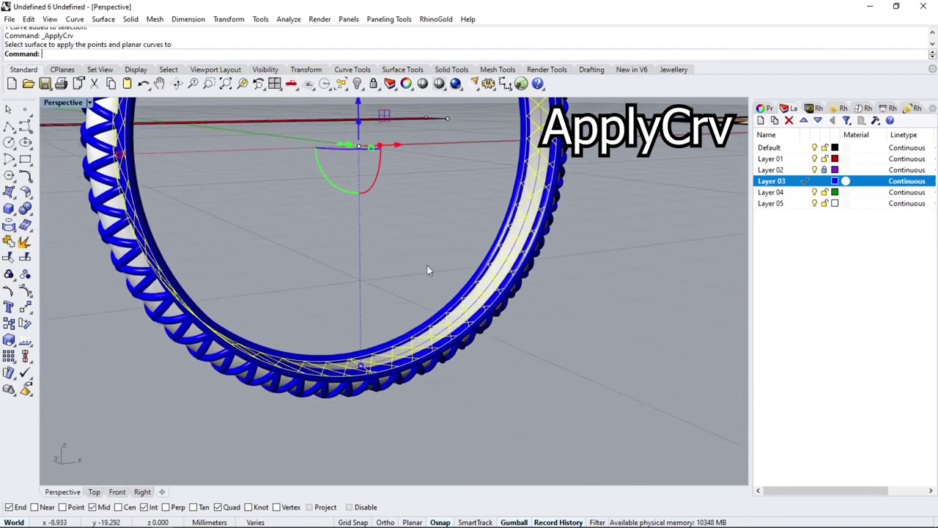
scroll(429, 270, "down", 5)
right_click_drag(411, 293, 418, 318)
scroll(396, 344, "up", 5)
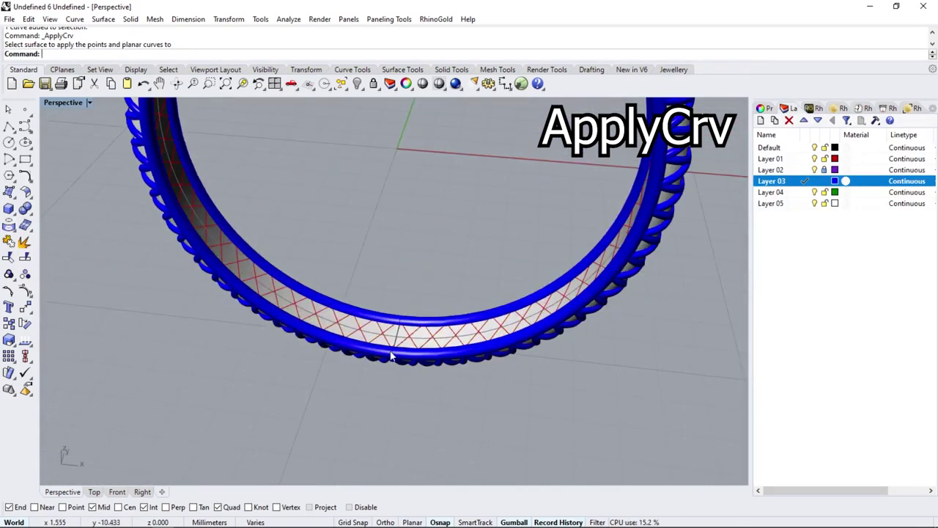
scroll(391, 356, "down", 3)
mouse_move(390, 356)
right_mouse_down()
mouse_move(402, 372)
mouse_move(446, 358)
right_mouse_up()
scroll(403, 332, "down", 3)
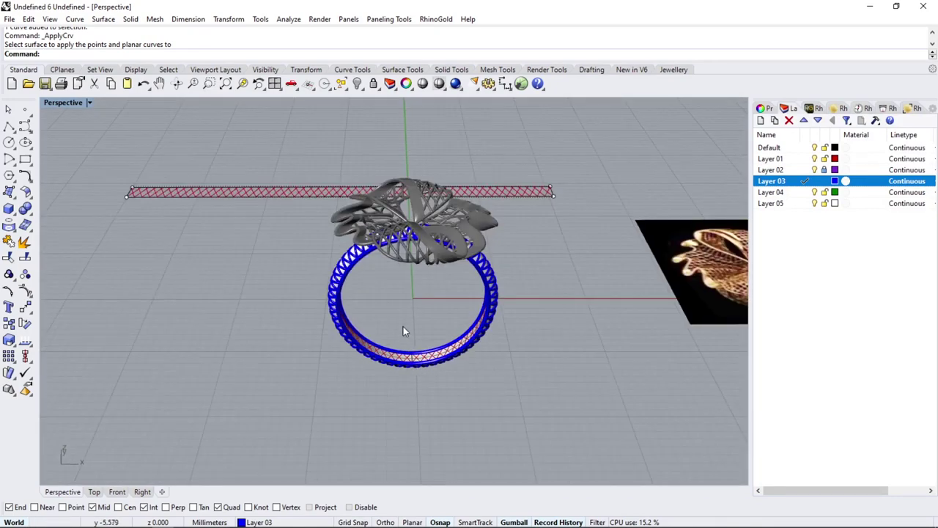
right_click_drag(403, 331, 410, 345)
scroll(410, 345, "up", 3)
scroll(418, 373, "up", 2)
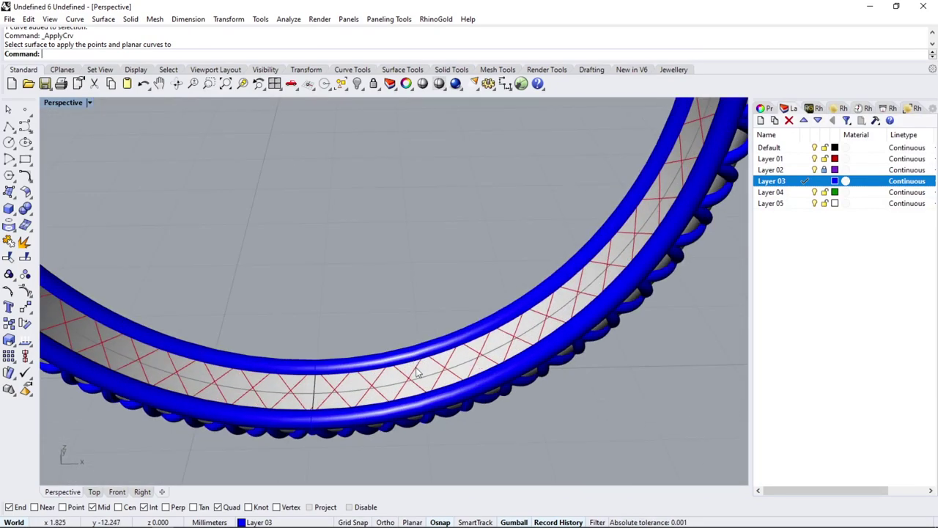
scroll(319, 380, "down", 2)
left_click(319, 392)
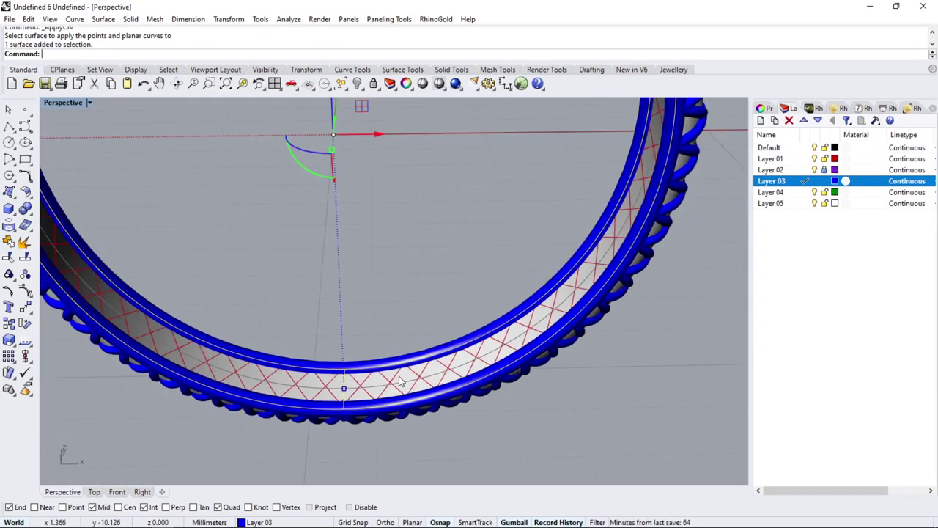
Launch OffsetCrvOnSrf from the curve-on-surface tools.
left_click(33, 187)
left_click(67, 189)
scroll(342, 401, "up", 1)
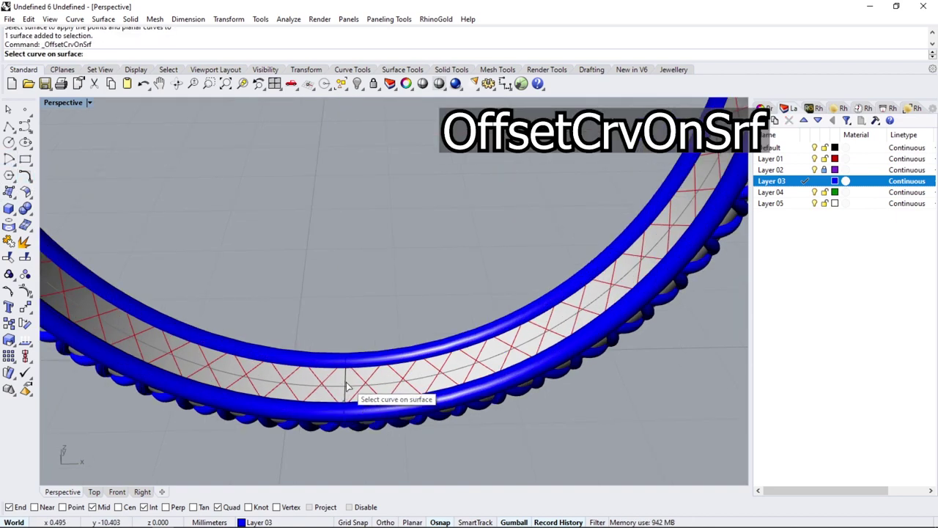
Offset the seam curve 5 mm on the band and mirror it about the Y axis.
left_click(347, 387)
left_click(367, 414)
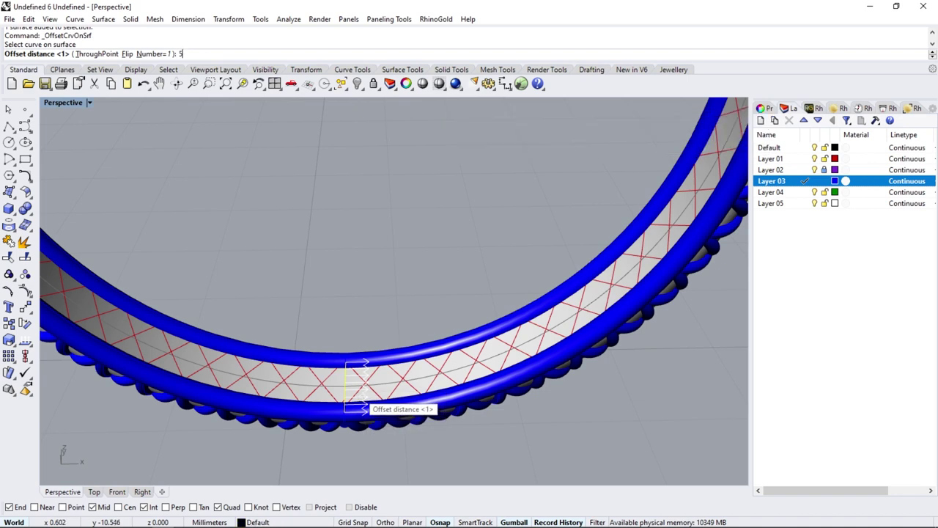
left_click(541, 349)
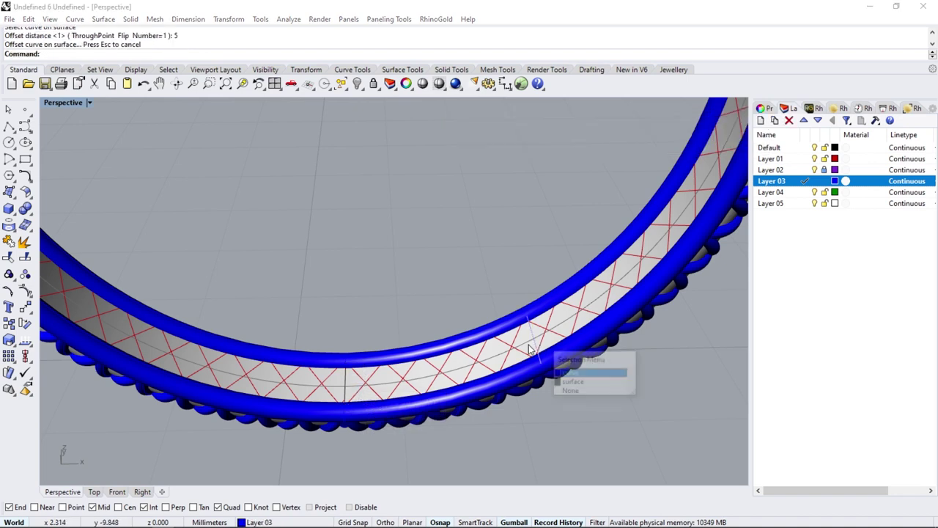
left_click(569, 373)
left_click(28, 310)
left_click(124, 313)
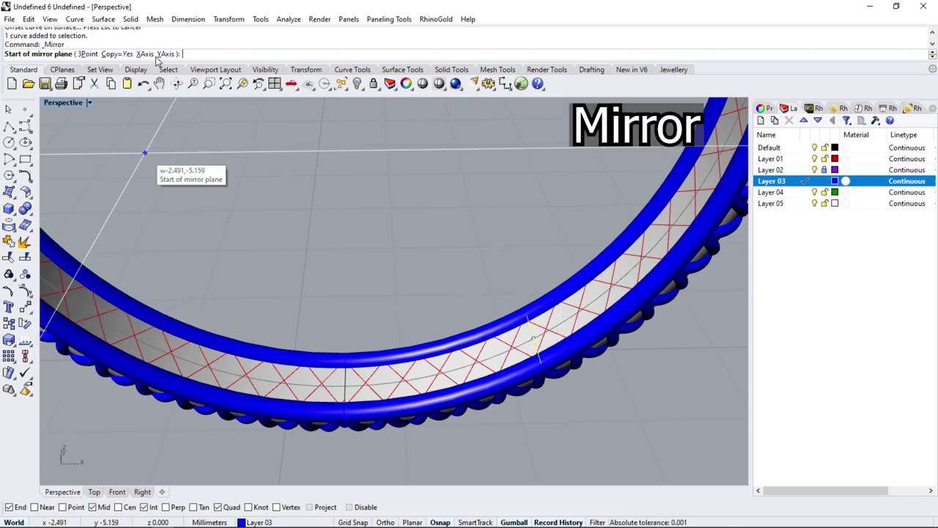
left_click(165, 54)
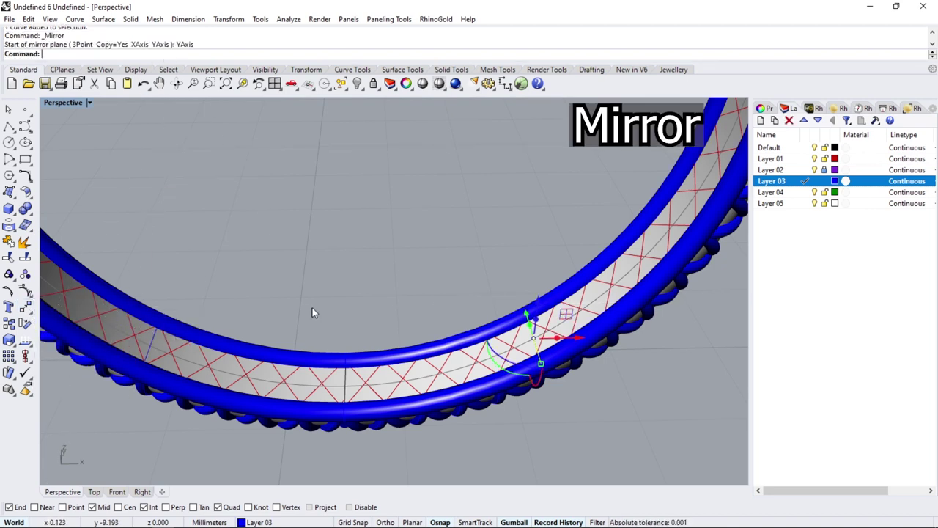
left_click(152, 342)
left_click(190, 370)
Trim the inner band outside the two curves, keeping the short bottom strip.
left_click(9, 256)
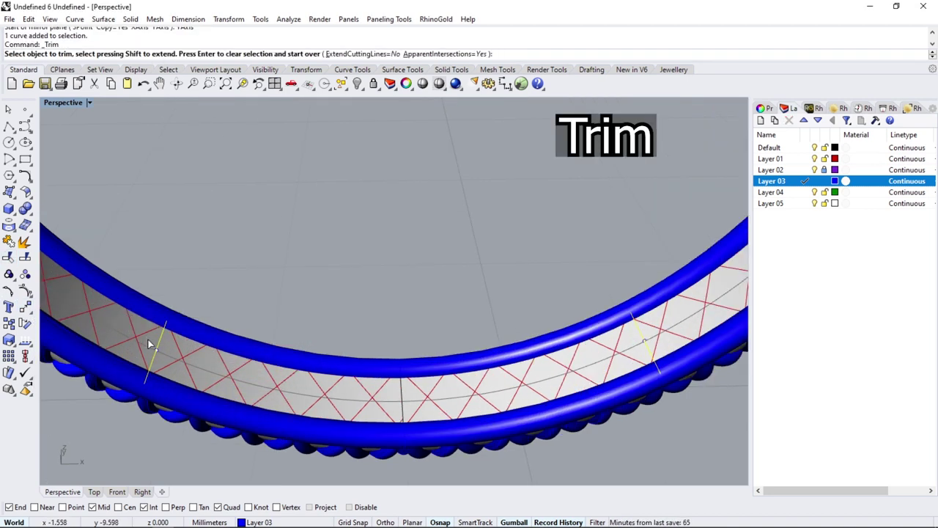
left_click(149, 345)
key("Return")
left_click(591, 367)
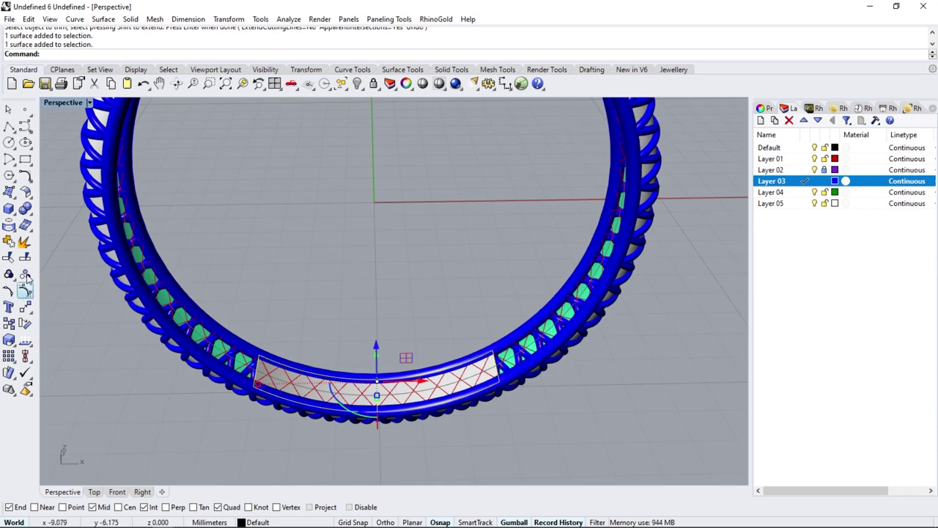
Offset the bottom strip into a solid plate 0.25 thick.
left_click(32, 193)
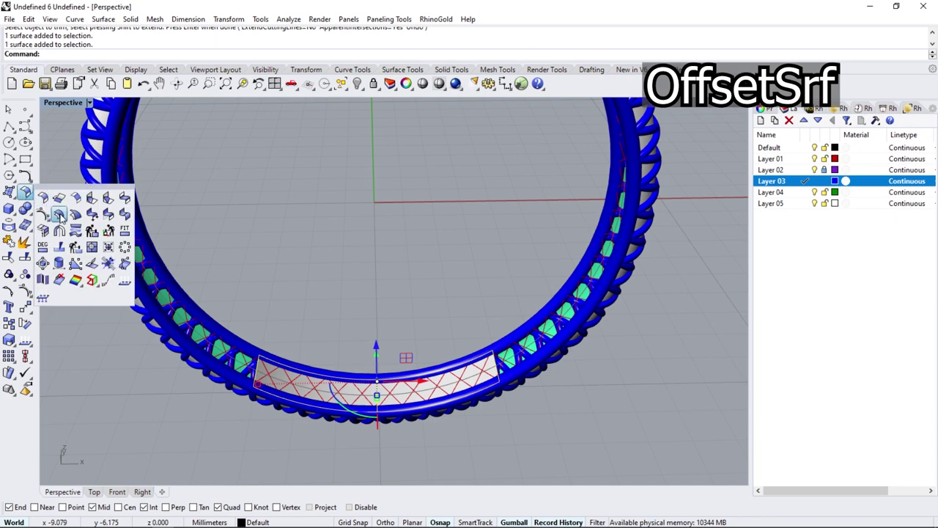
left_click(49, 208)
type(".2")
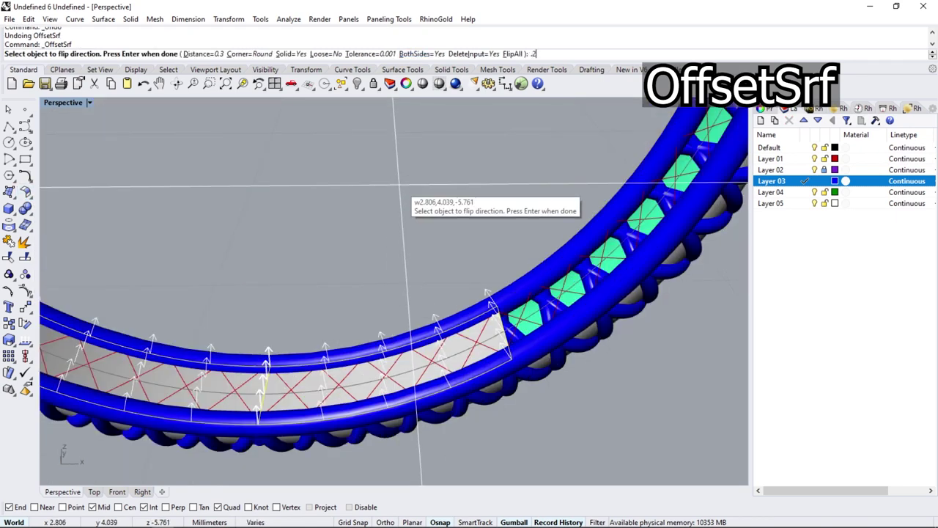
type("5")
key("Return")
key("Return")
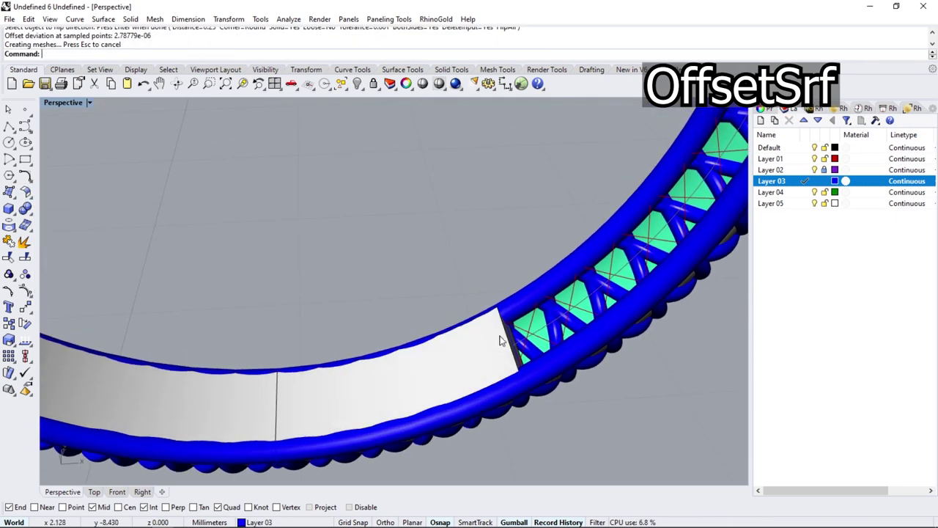
Select the lattice curves, deselecting every curve that lies over the plate.
left_click(512, 332)
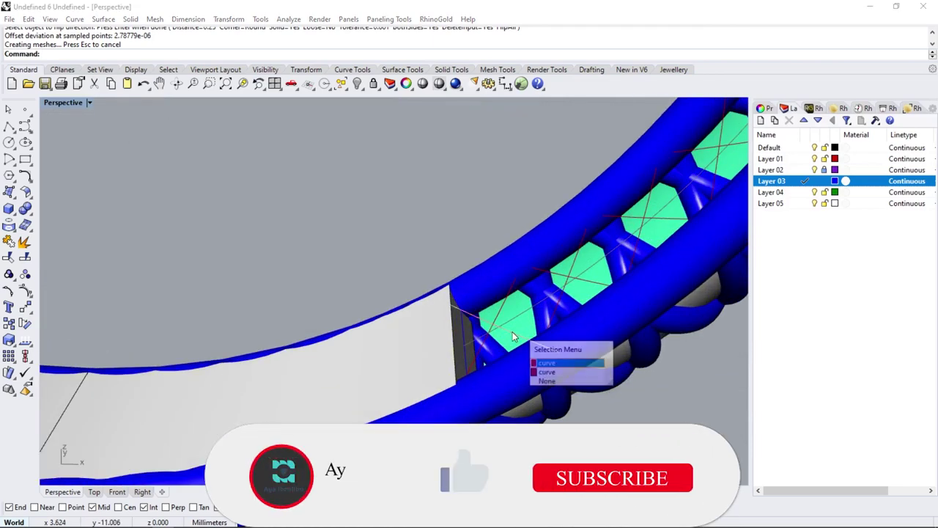
left_click(557, 363)
left_click(484, 344)
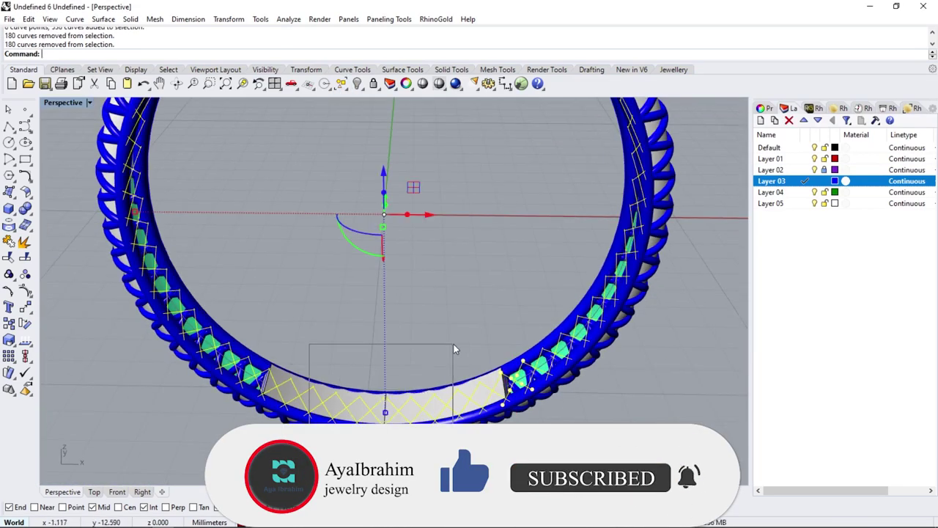
left_click_drag(454, 350, 456, 335, "ctrl")
left_click_drag(289, 442, 353, 362, "ctrl")
scroll(275, 397, "up", 4)
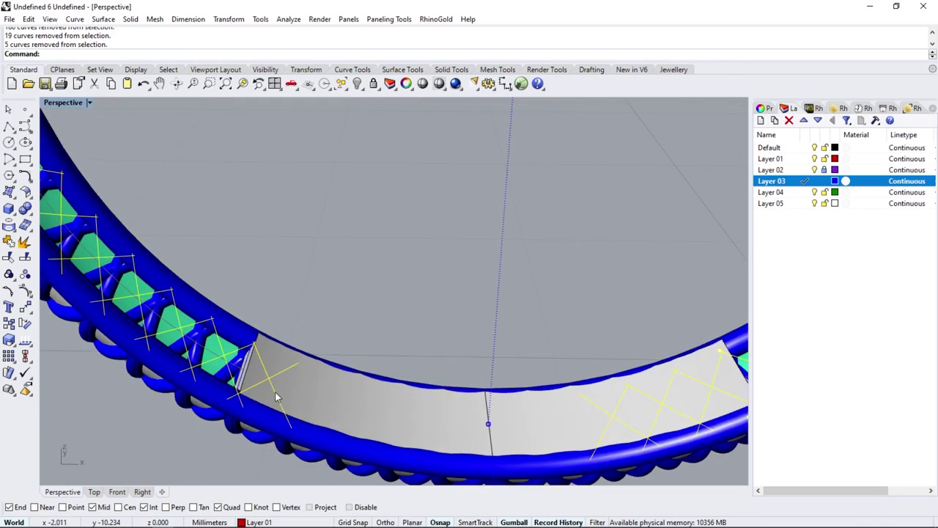
left_click(273, 374, "ctrl")
left_click(273, 374, "ctrl")
scroll(272, 374, "down", 3)
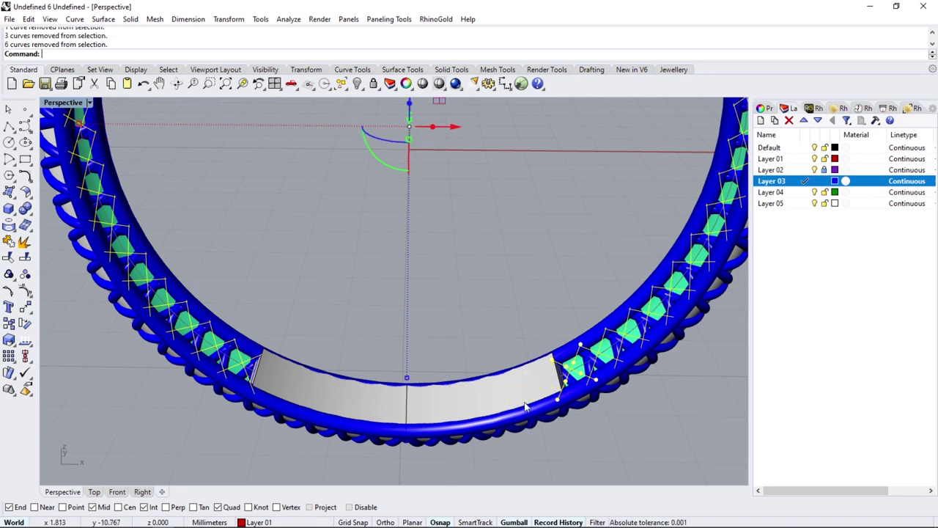
Pipe the selected lattice curves with a 0.3 diameter.
left_click(13, 217)
left_click(43, 248)
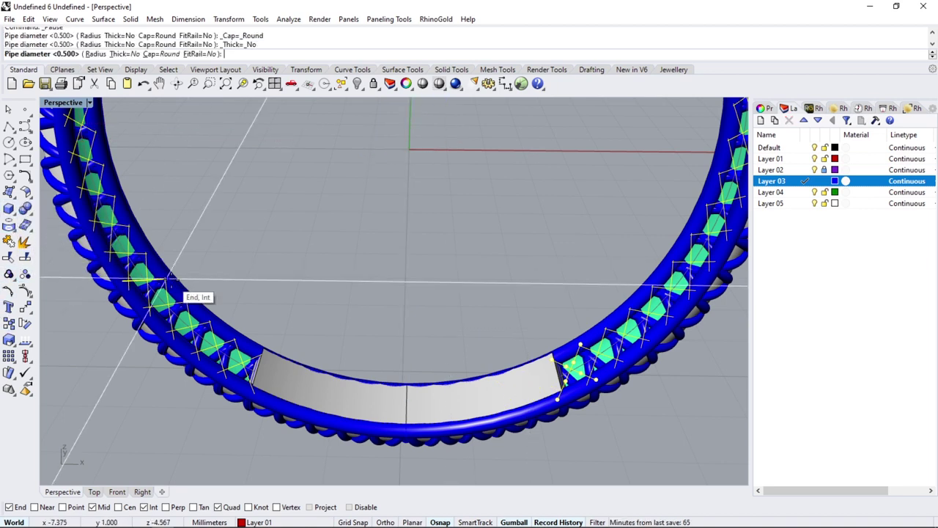
type(".3")
key("Return")
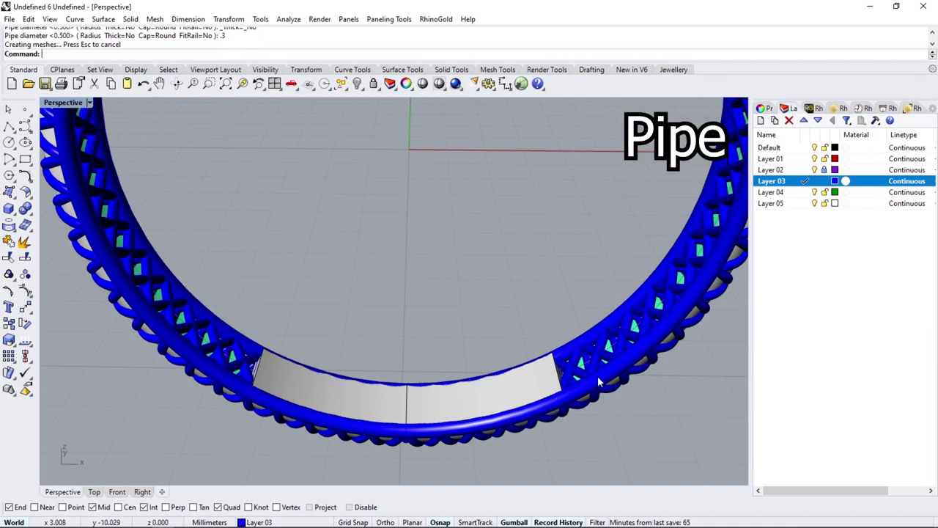
Hide the leftover inner band surface and view the ring from the side.
right_click_drag(598, 376, 590, 309)
left_click(575, 294)
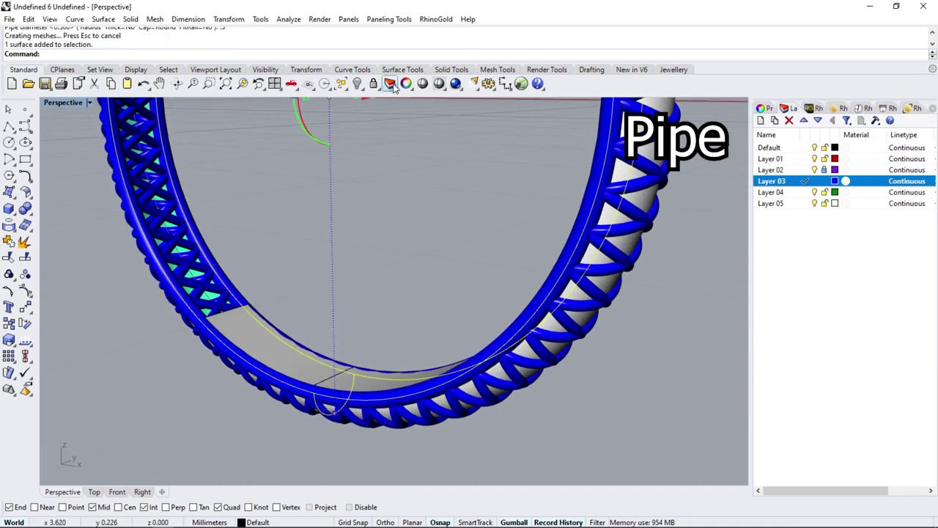
left_click(355, 83)
right_click_drag(542, 410, 353, 288)
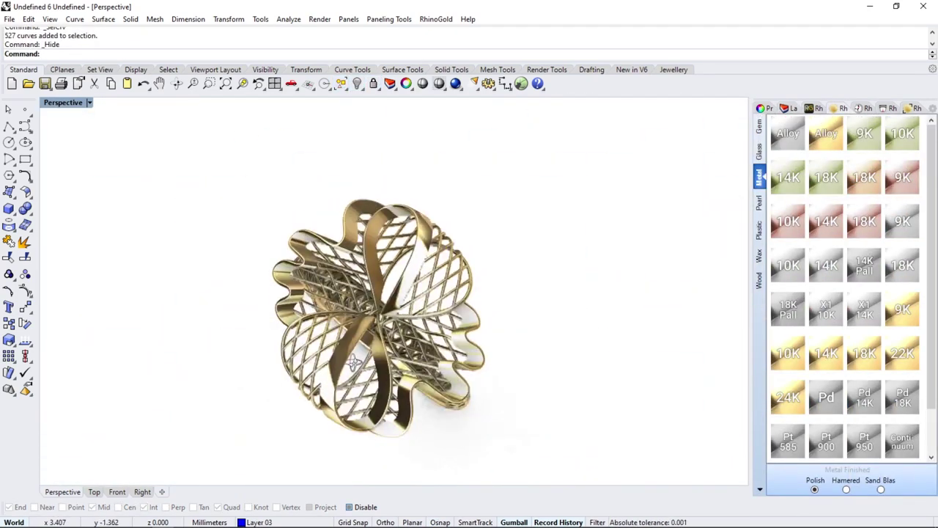
Orbit the gold-rendered ring to inspect it from a new angle.
mouse_move(281, 355)
right_mouse_down()
mouse_move(103, 363)
mouse_move(365, 349)
mouse_move(528, 262)
mouse_move(697, 345)
right_mouse_up()
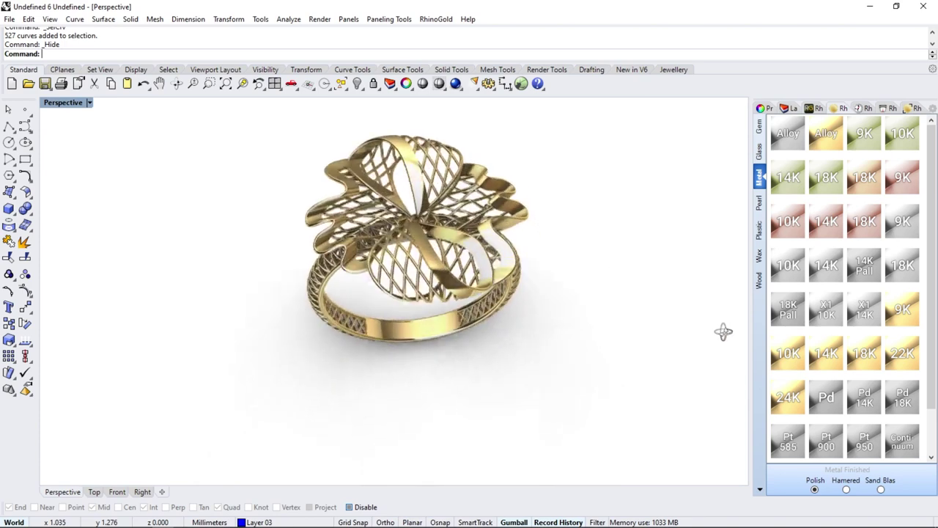